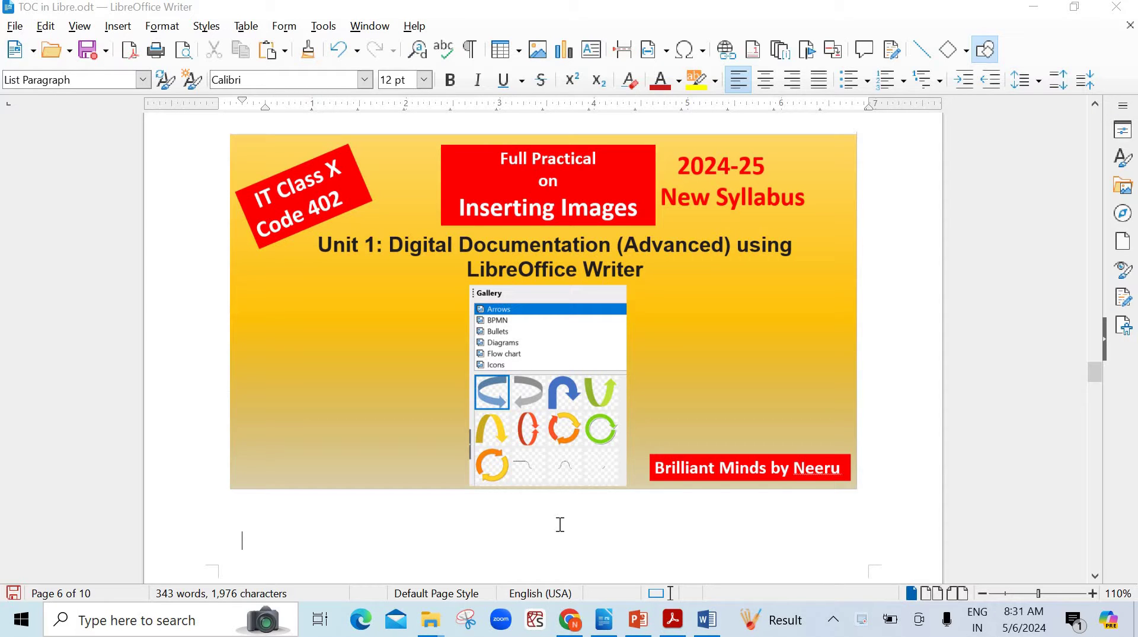
# Step: Place the text cursor at the start of the blank page following the Inserting Images title banner
pyautogui.scroll(-5, 560, 524)
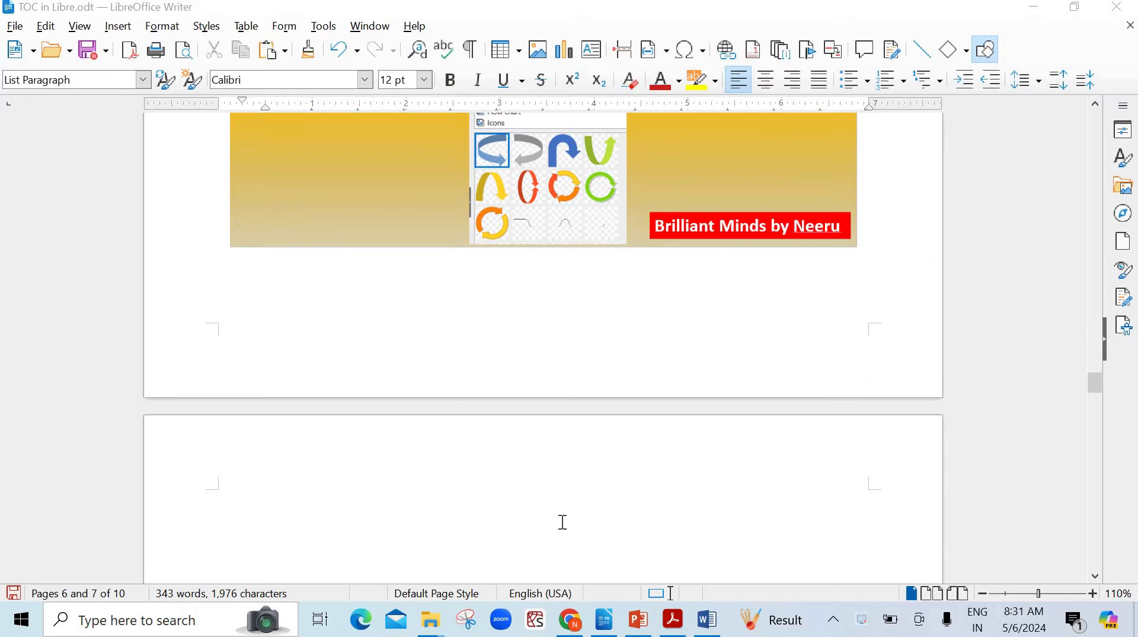
pyautogui.scroll(5, 561, 523)
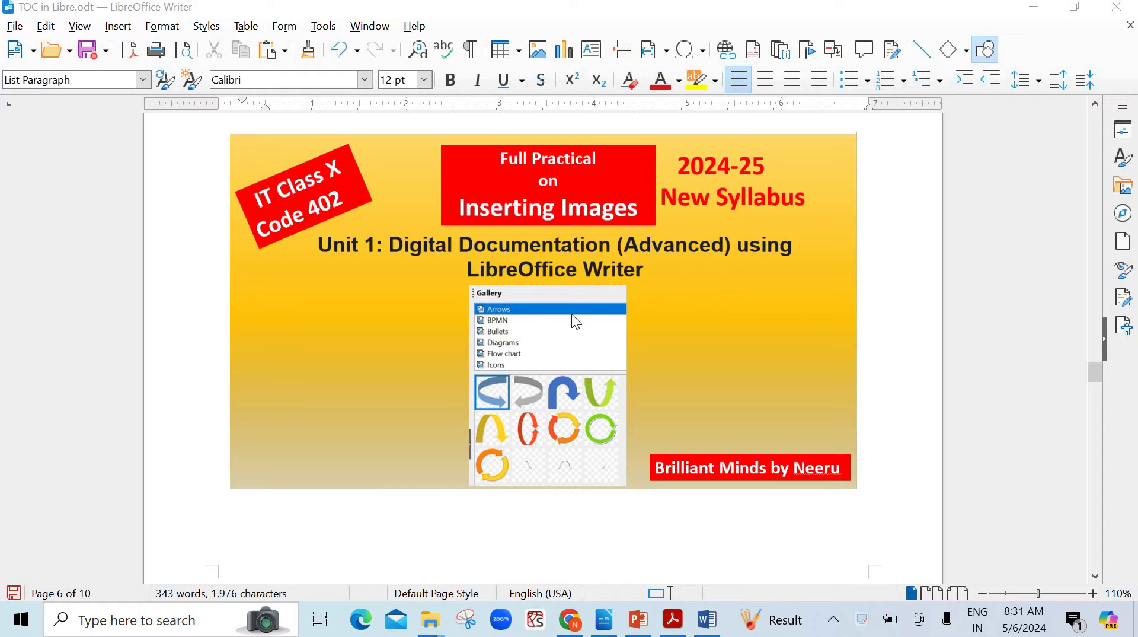
pyautogui.scroll(-10, 571, 341)
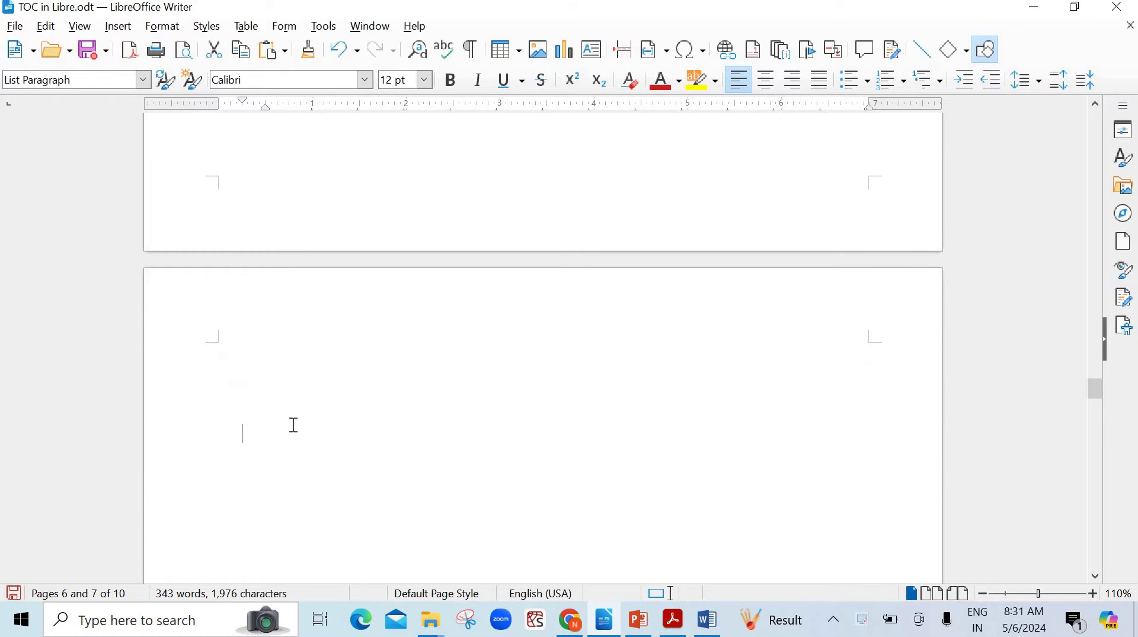
pyautogui.click(271, 320)
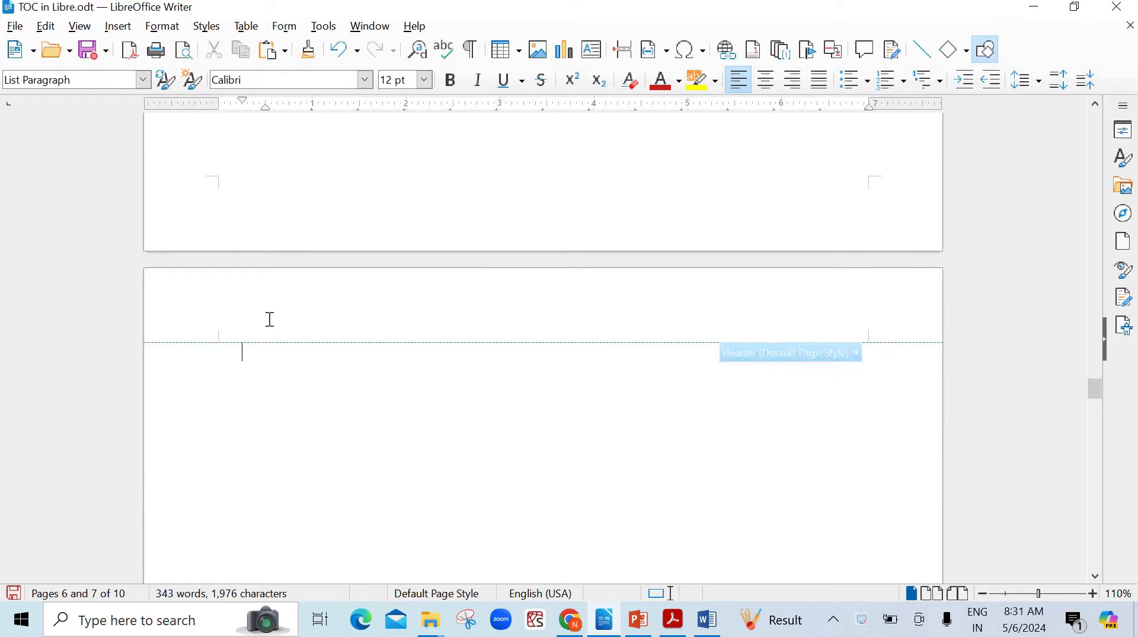
pyautogui.click(121, 29)
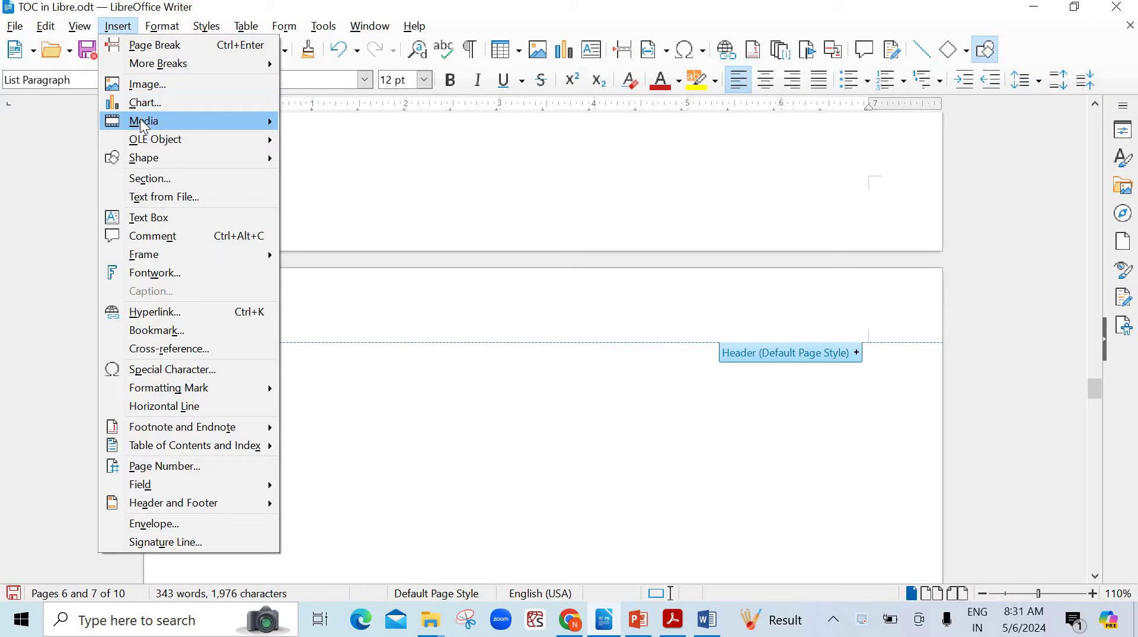
pyautogui.moveTo(144, 126)
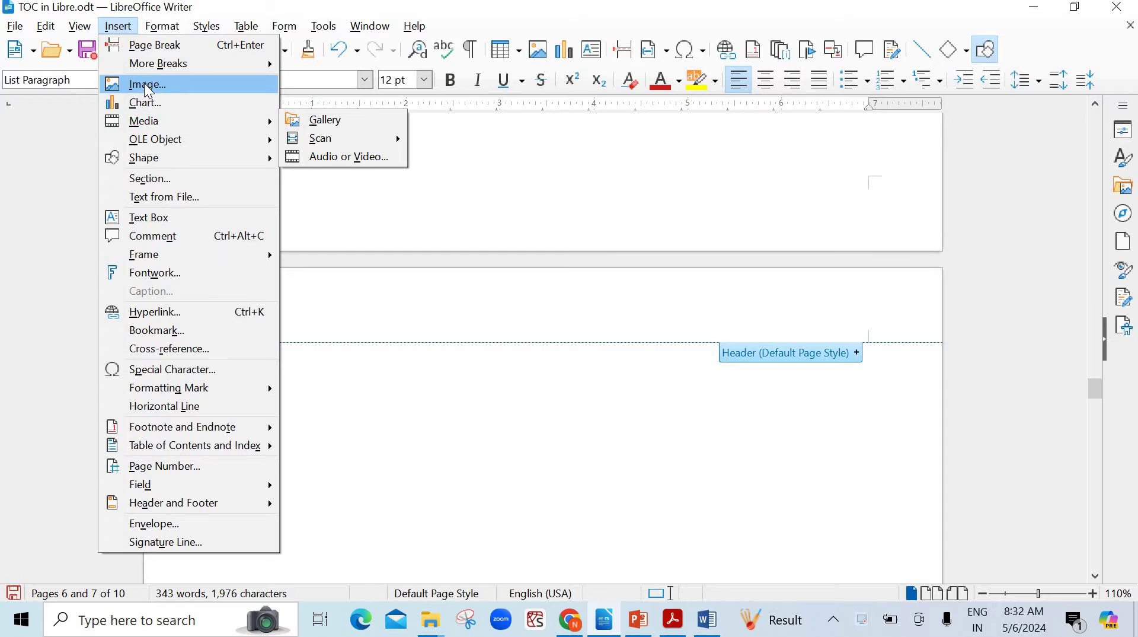
pyautogui.click(76, 33)
pyautogui.click(76, 33)
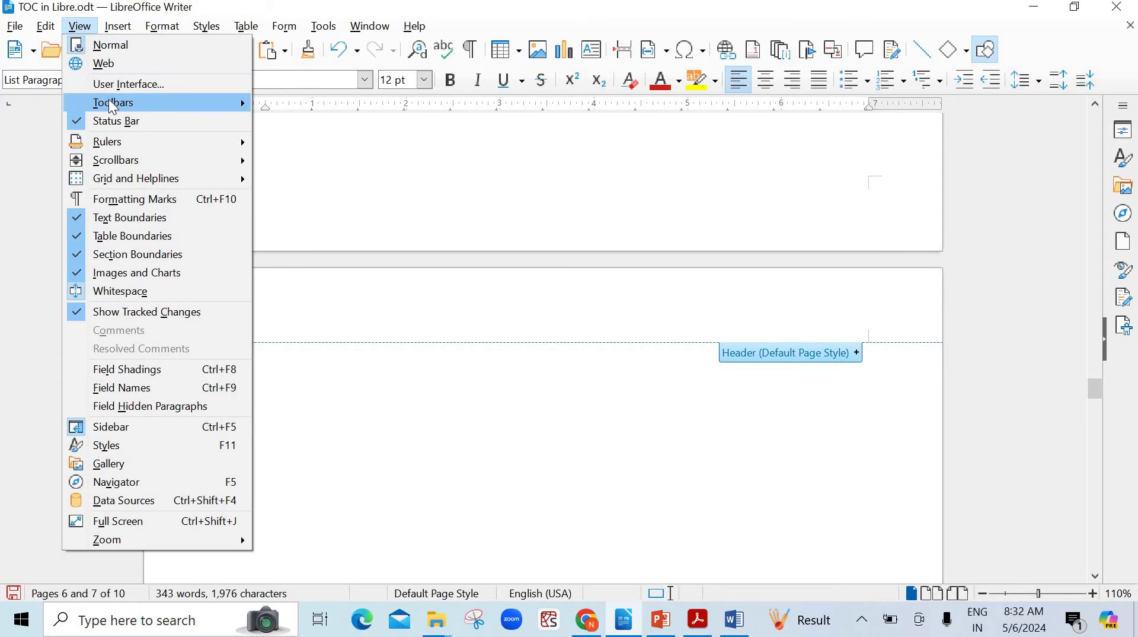
pyautogui.moveTo(111, 105)
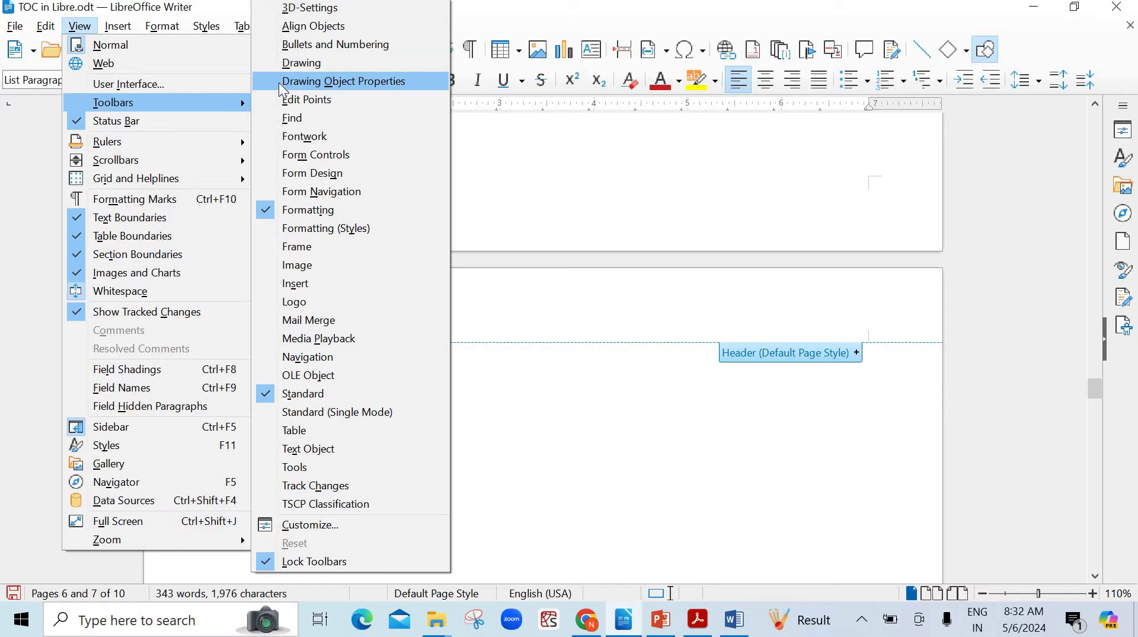
pyautogui.click(600, 149)
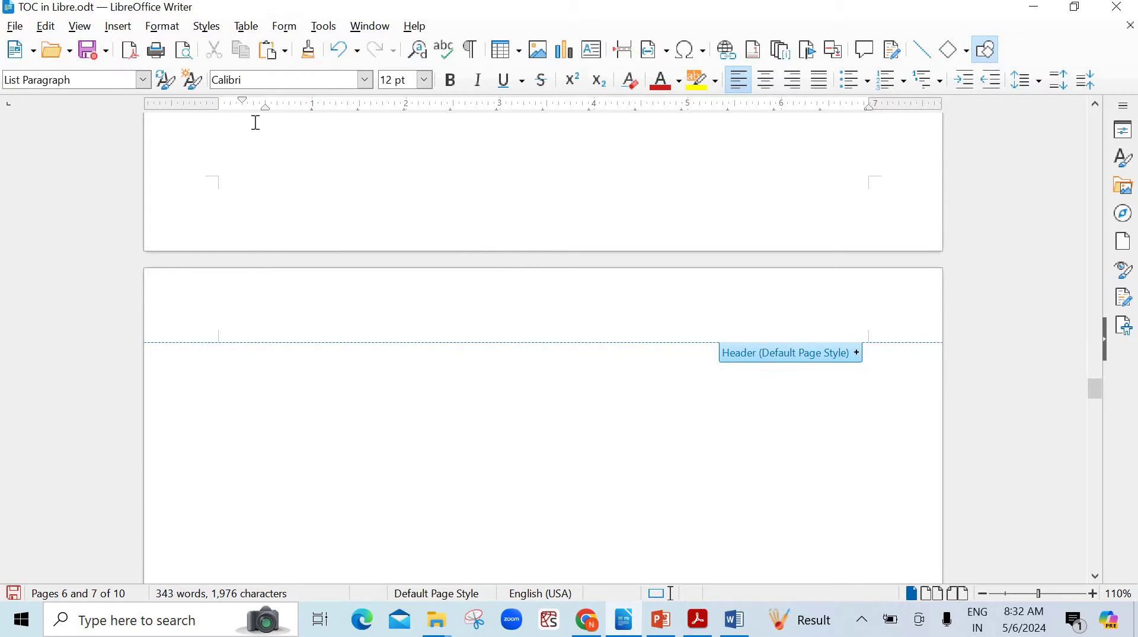
# Step: Insert the image file m2ga_ad7s_220905 from the Downloads folder into the blank page
pyautogui.click(117, 26)
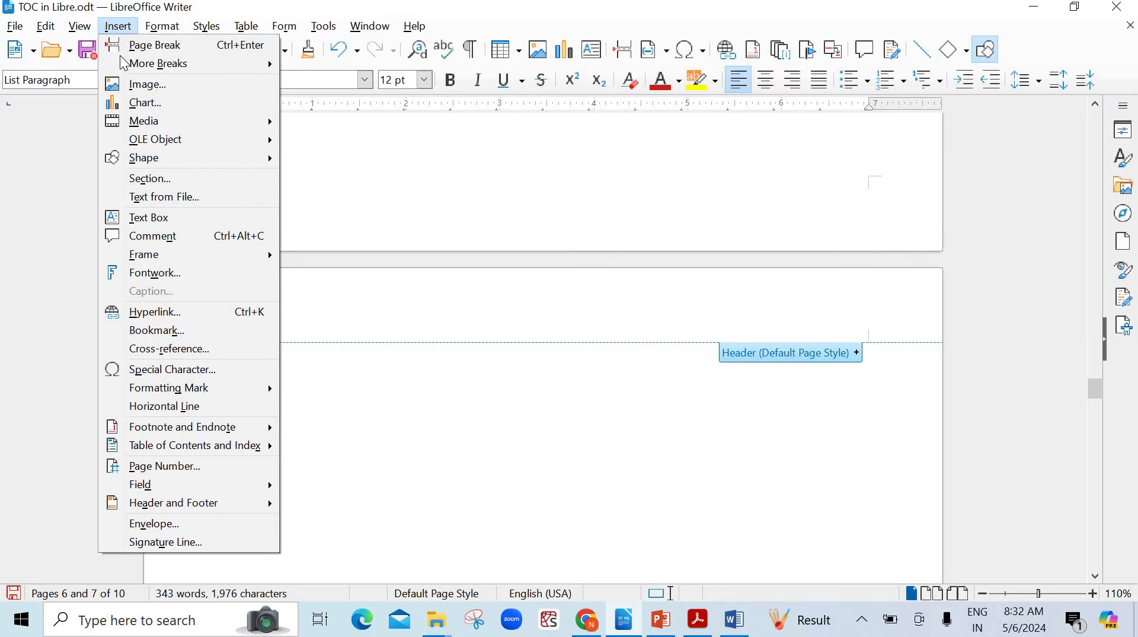
pyautogui.click(142, 84)
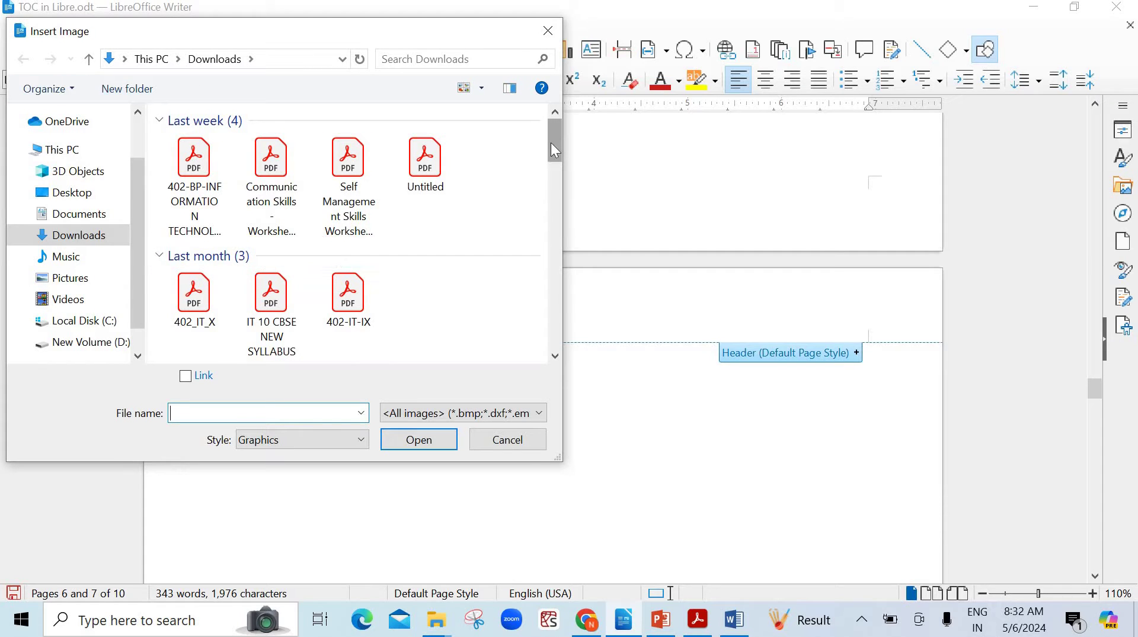
pyautogui.moveTo(553, 142); pyautogui.dragTo(532, 312)
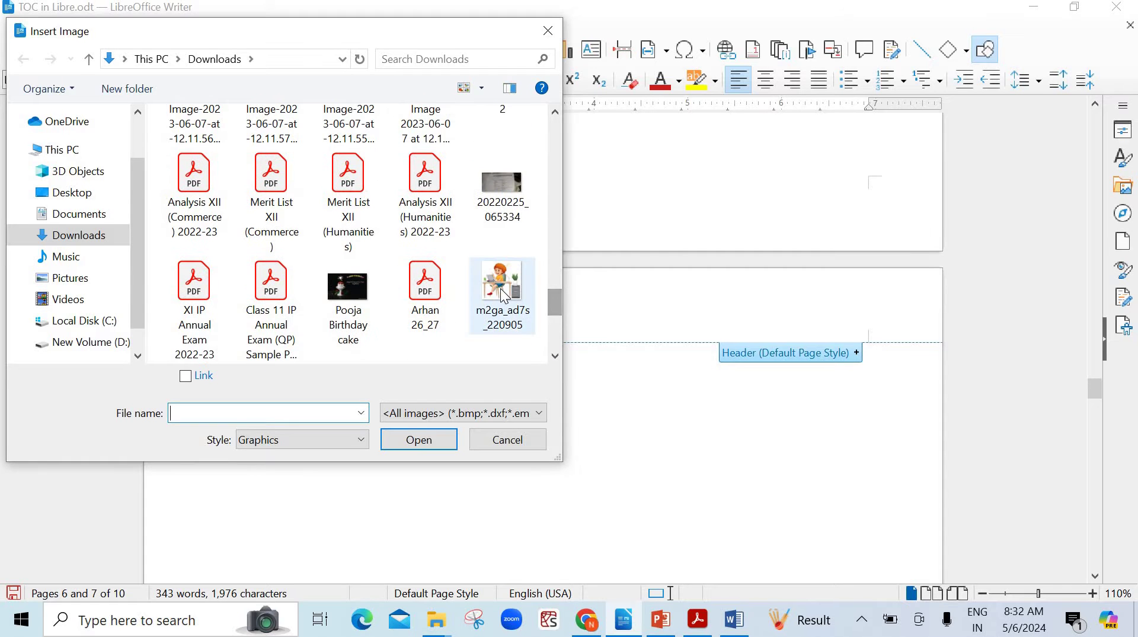
pyautogui.moveTo(504, 295)
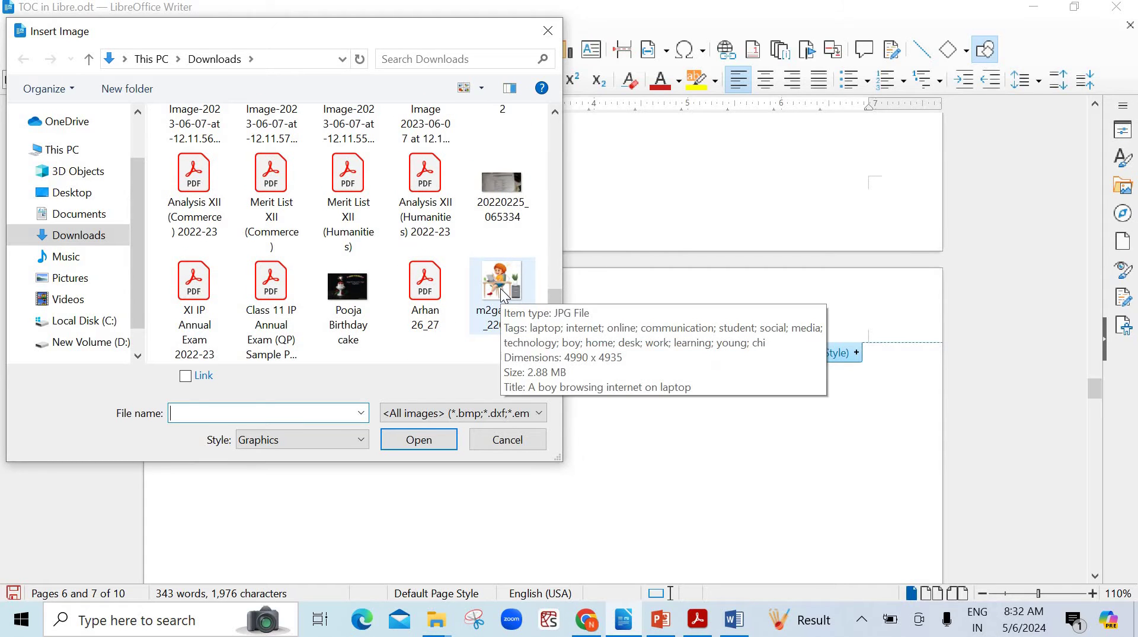
pyautogui.click(503, 291)
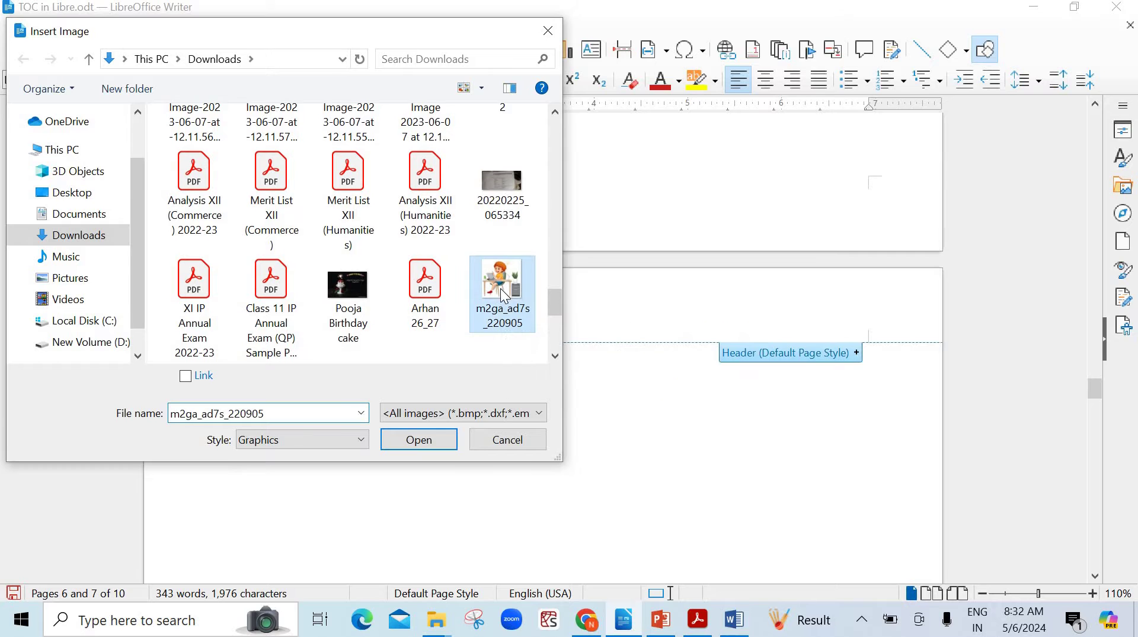
pyautogui.click(422, 430)
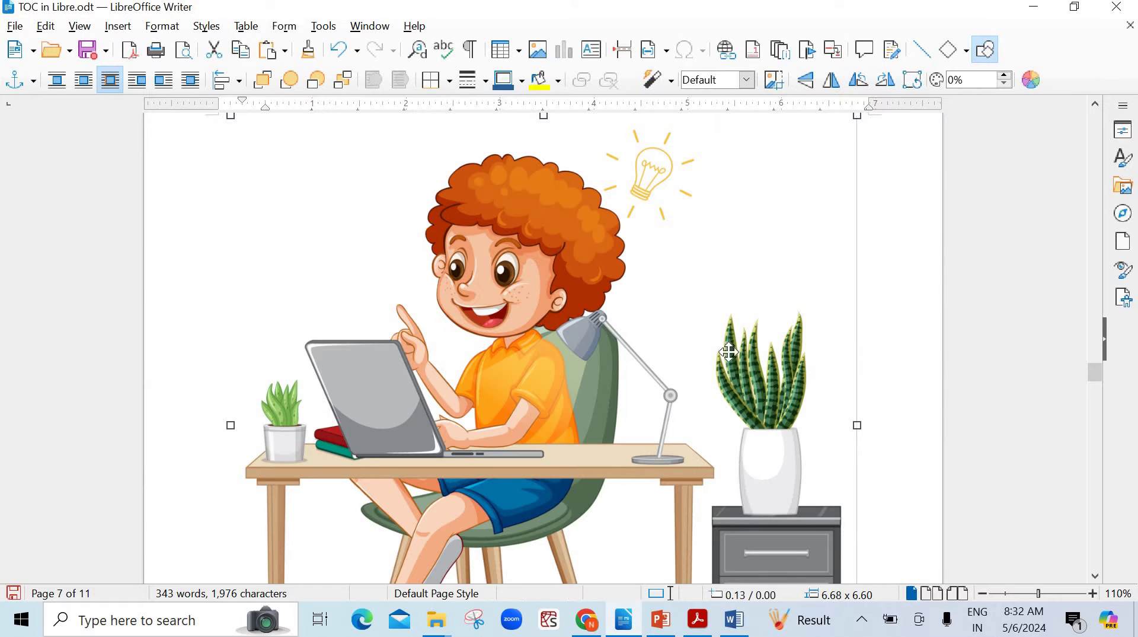
# Step: Shrink the inserted image to about 3.89 × 3.84 inches and move it to the upper-left area of the page
pyautogui.scroll(3, 830, 302)
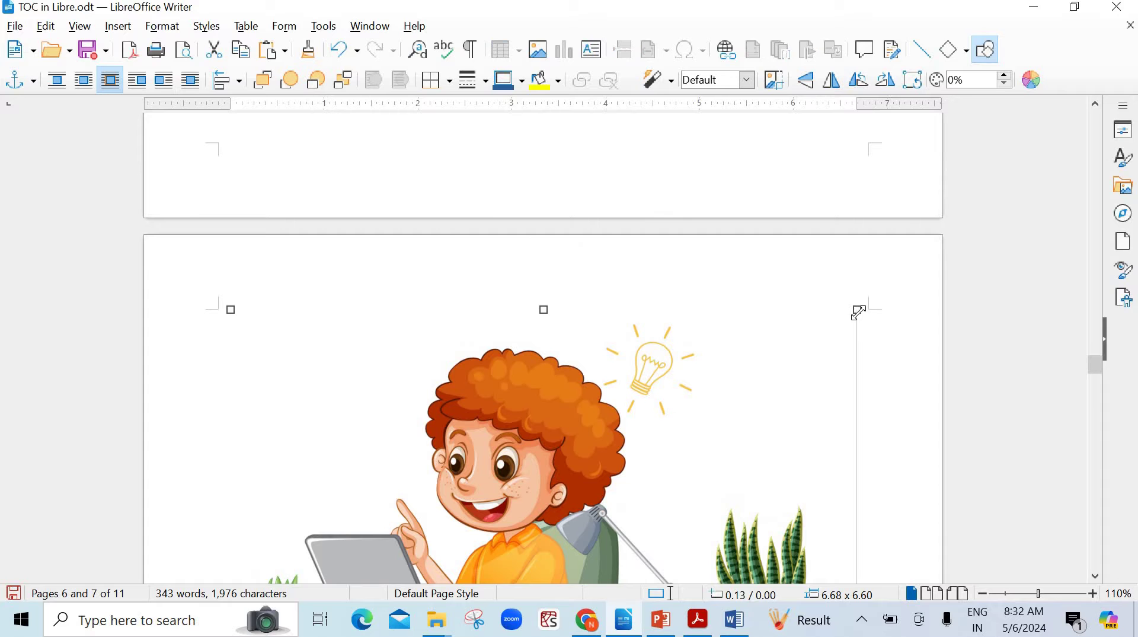
pyautogui.moveTo(824, 331); pyautogui.dragTo(687, 469)
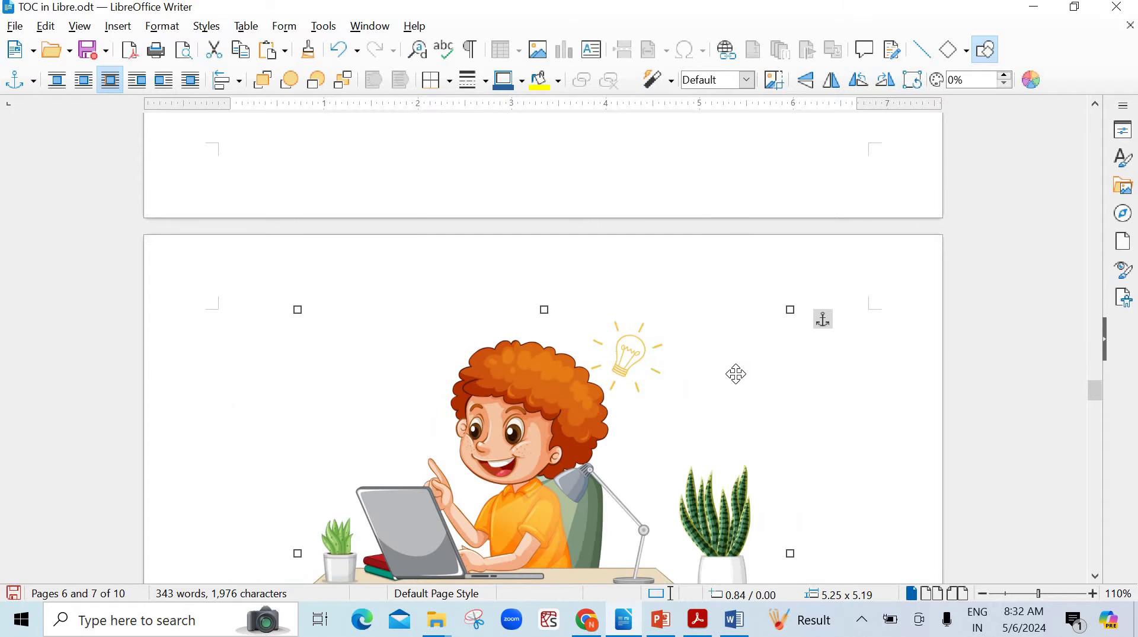
pyautogui.scroll(-3, 726, 362)
pyautogui.scroll(3, 718, 350)
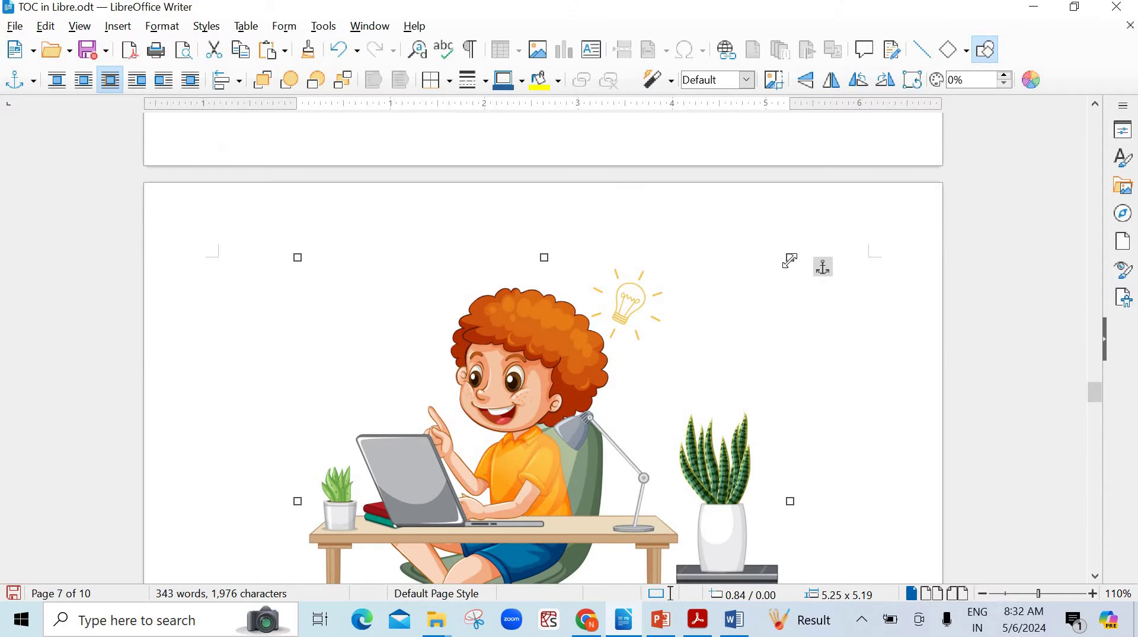
pyautogui.moveTo(787, 259); pyautogui.dragTo(709, 339)
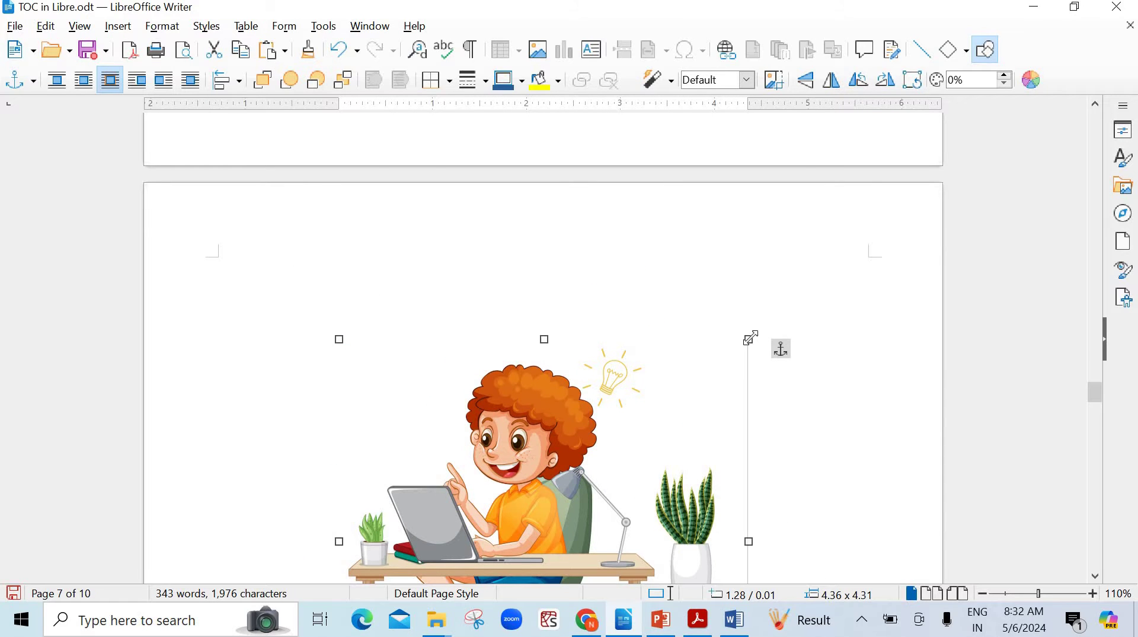
pyautogui.moveTo(748, 344); pyautogui.dragTo(621, 382)
pyautogui.moveTo(516, 347); pyautogui.dragTo(450, 272)
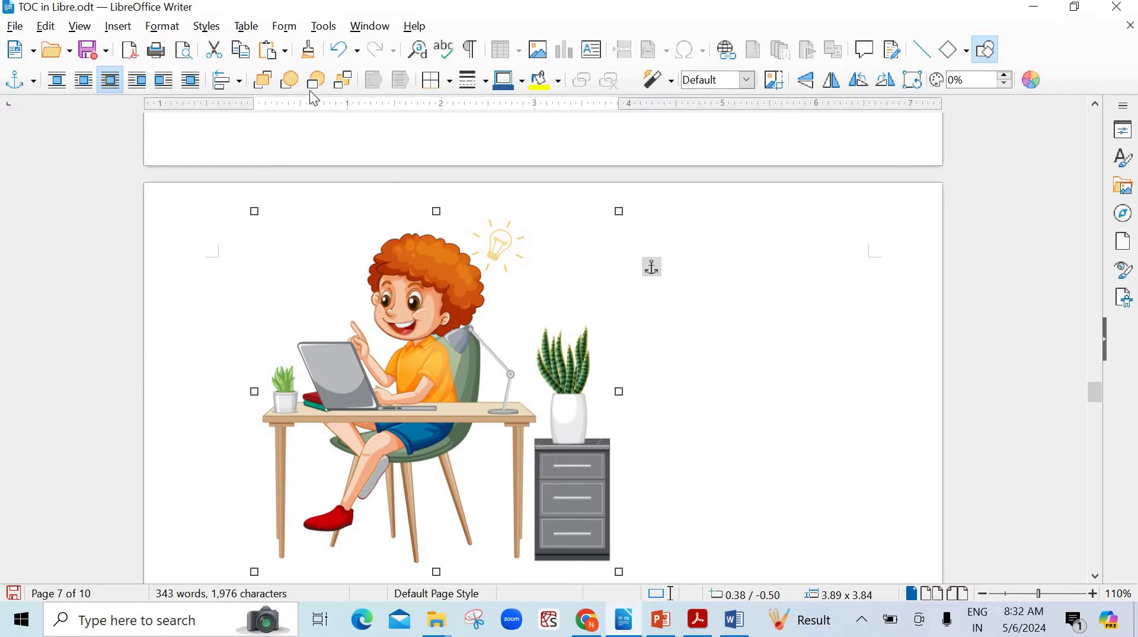
# Step: Review the image's properties for position and size, options, wrap, hyperlink, rotation, crop, borders and transparency
pyautogui.rightClick(420, 266)
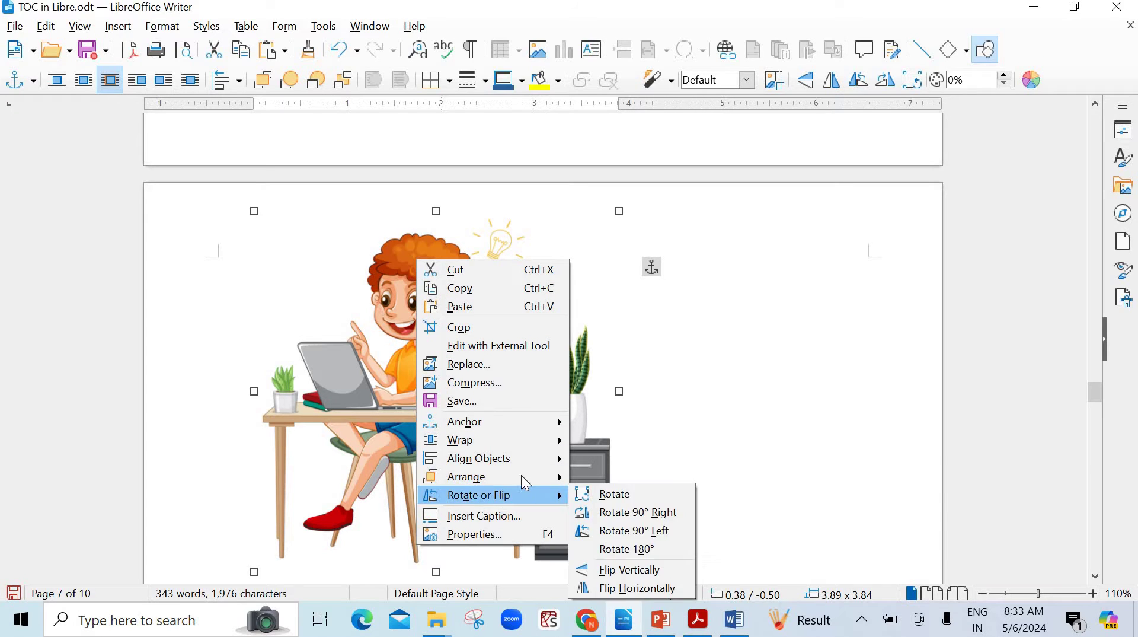
pyautogui.moveTo(517, 483)
pyautogui.click(494, 534)
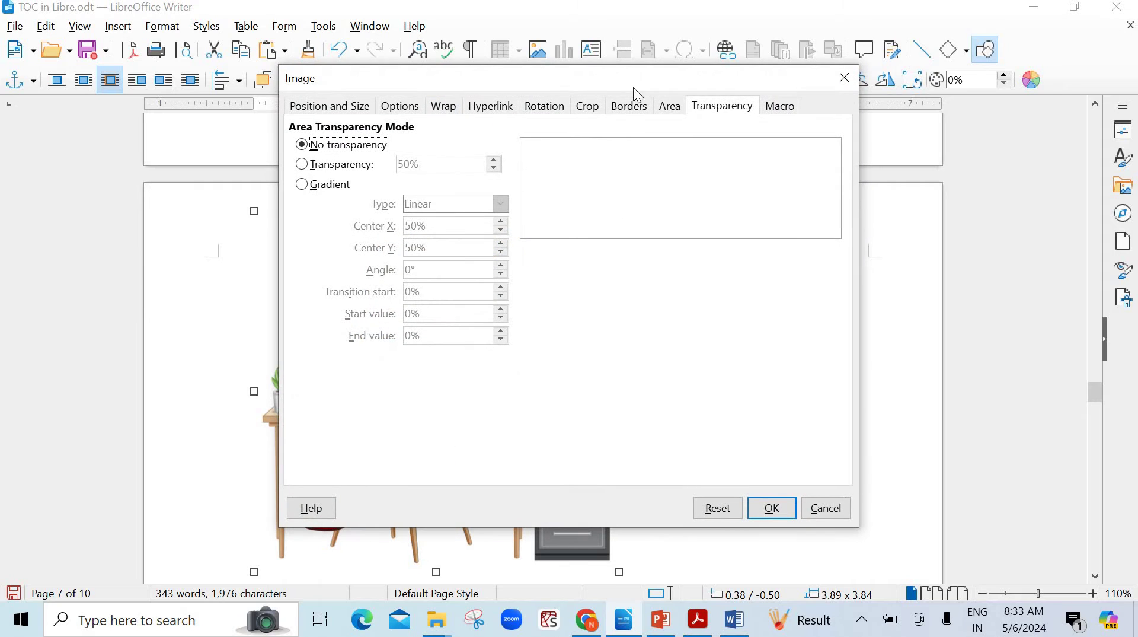
pyautogui.click(321, 106)
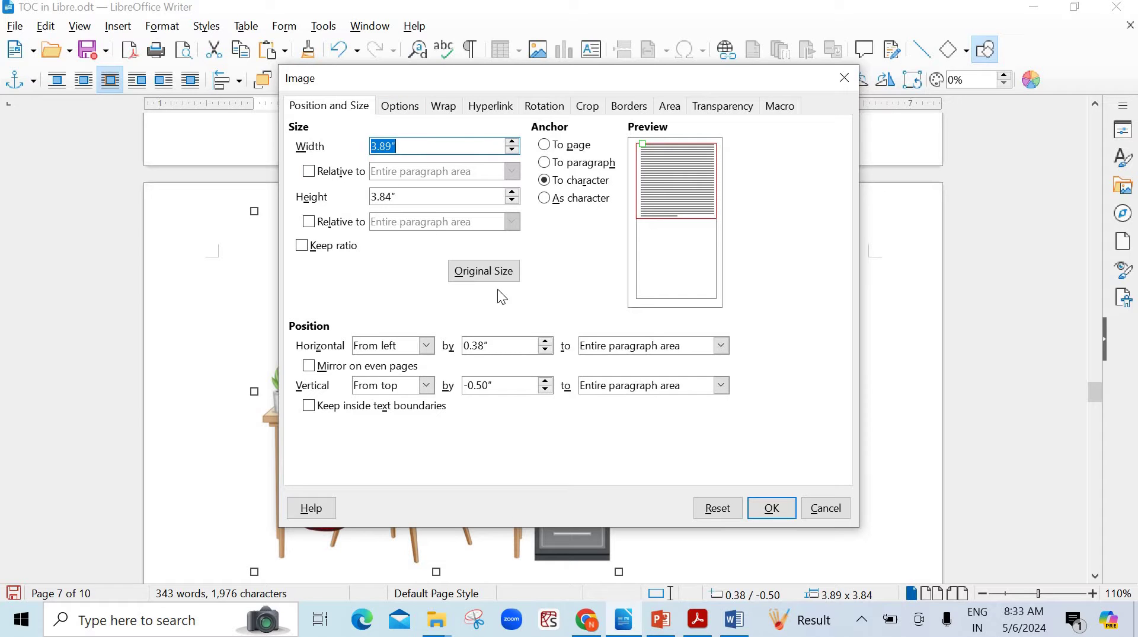
pyautogui.click(396, 107)
pyautogui.click(446, 108)
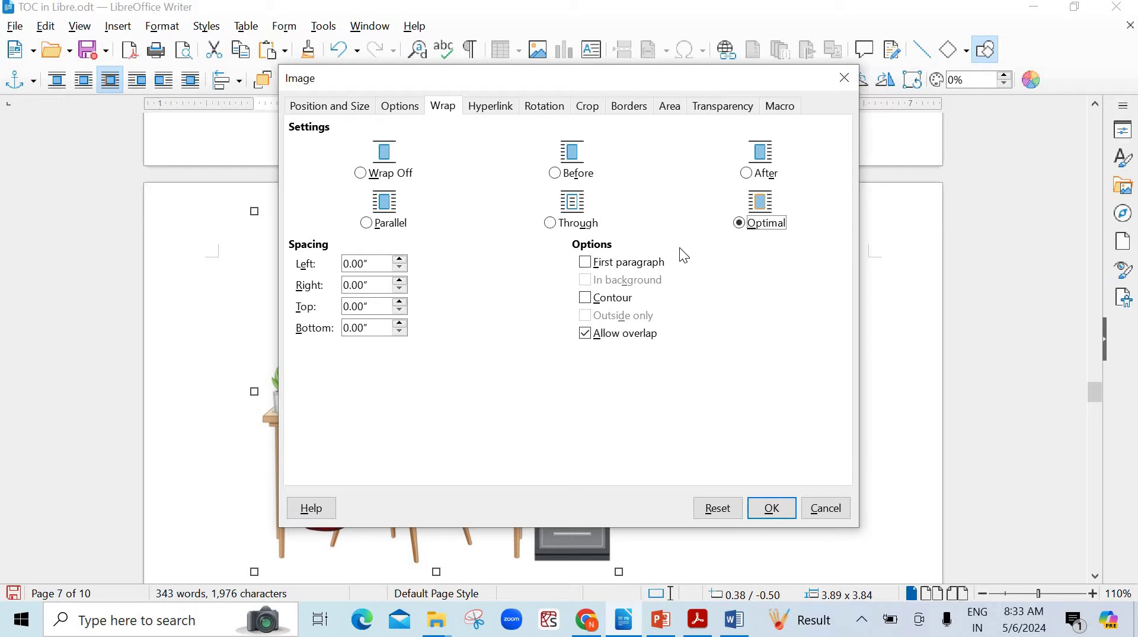
pyautogui.click(490, 108)
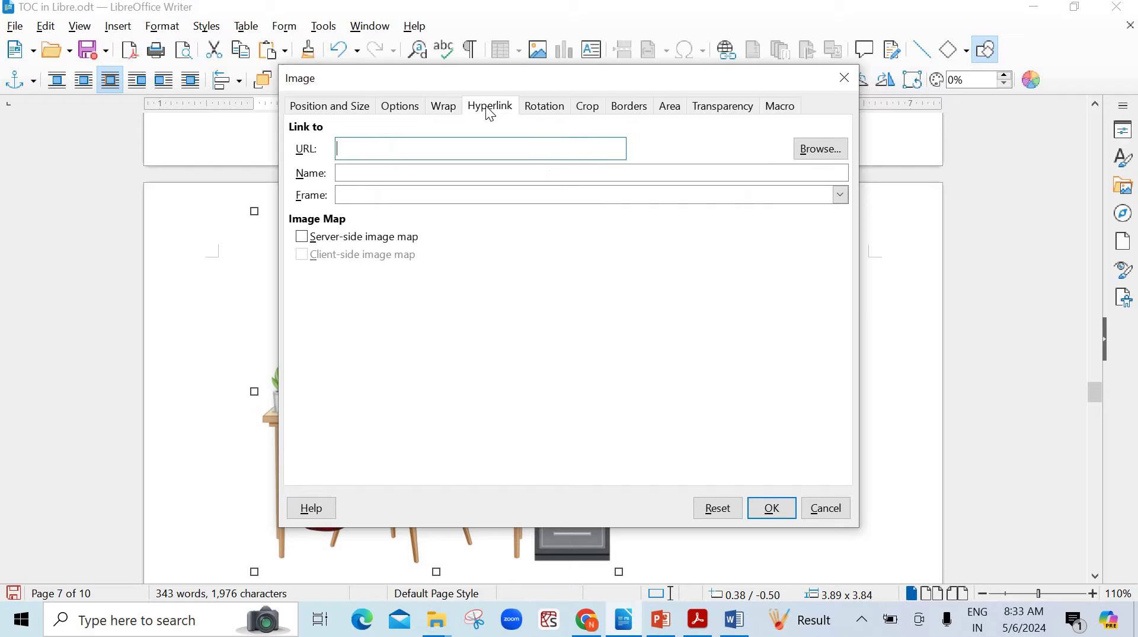
pyautogui.click(535, 109)
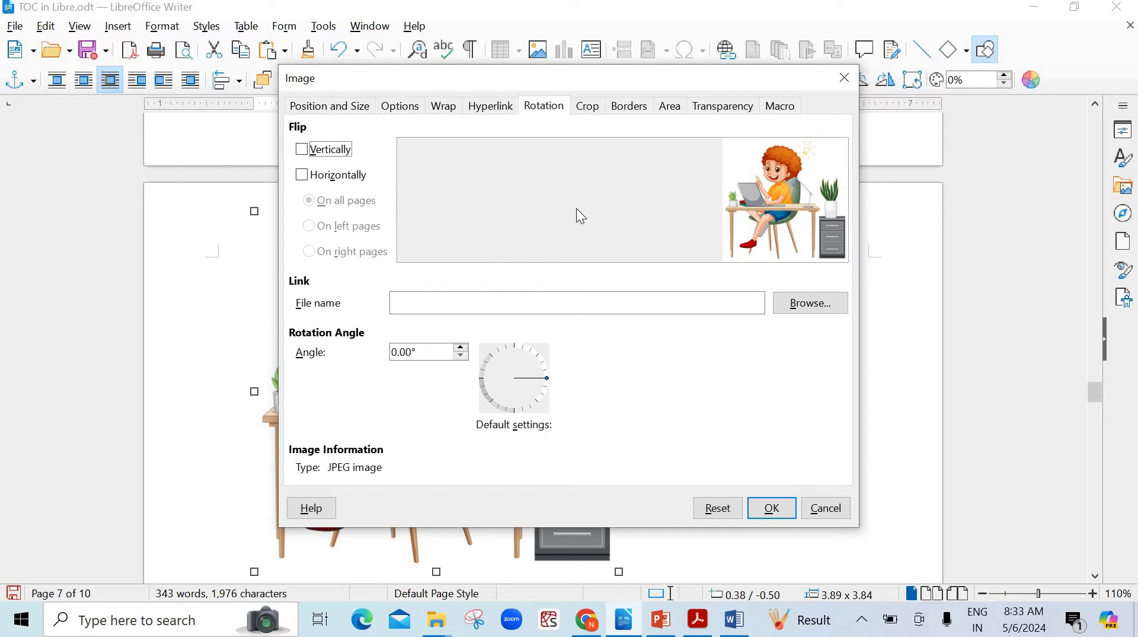
pyautogui.click(594, 112)
pyautogui.click(632, 111)
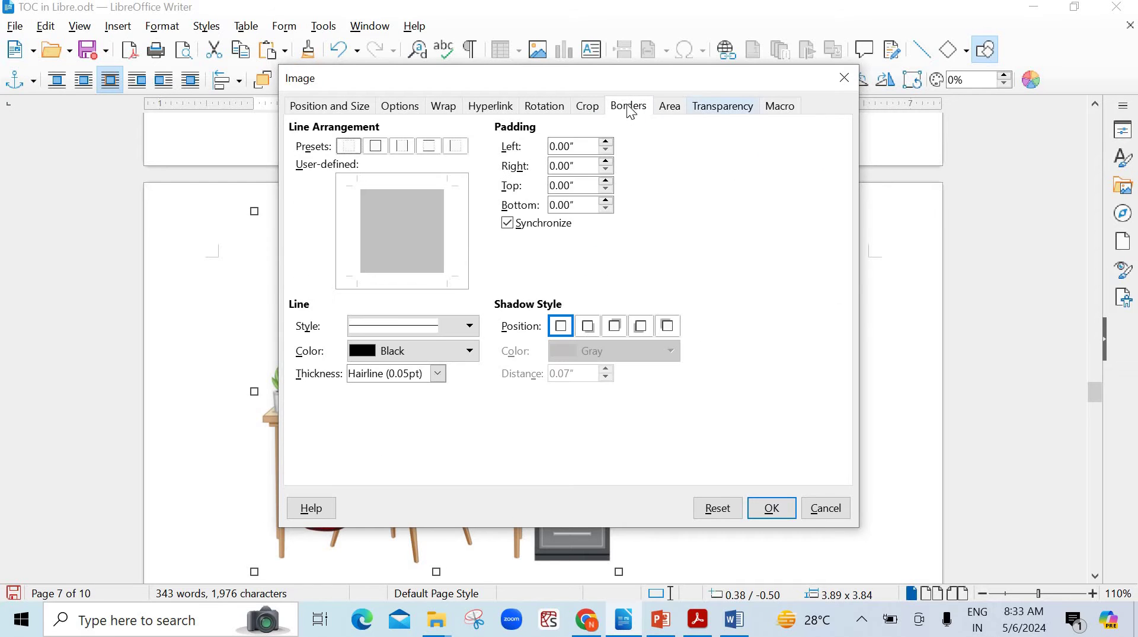
pyautogui.click(726, 107)
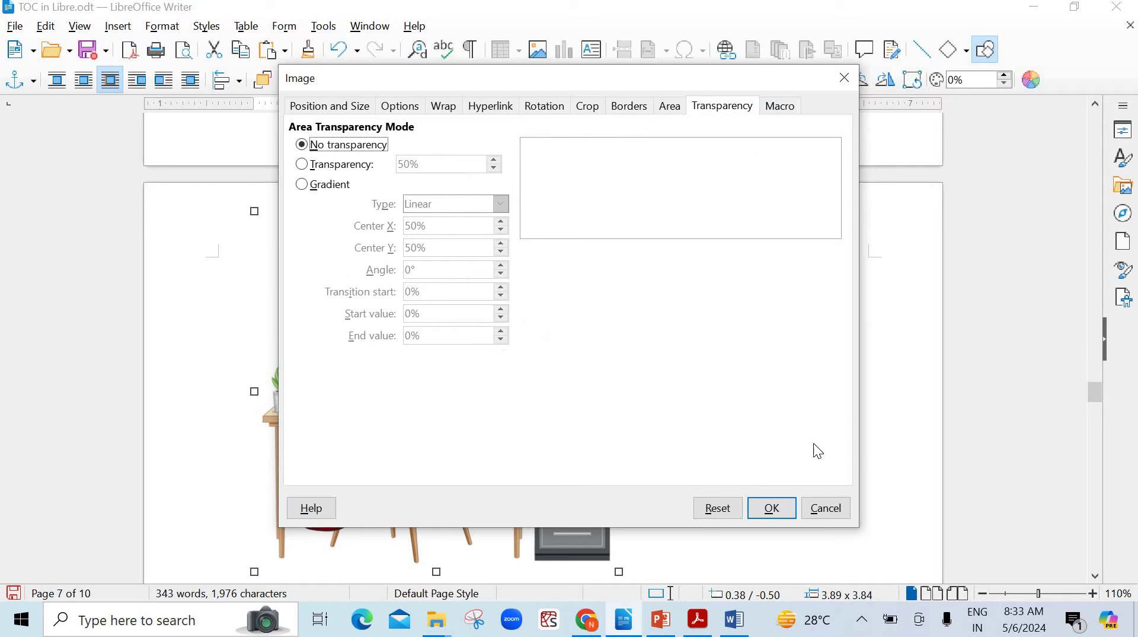
pyautogui.click(780, 515)
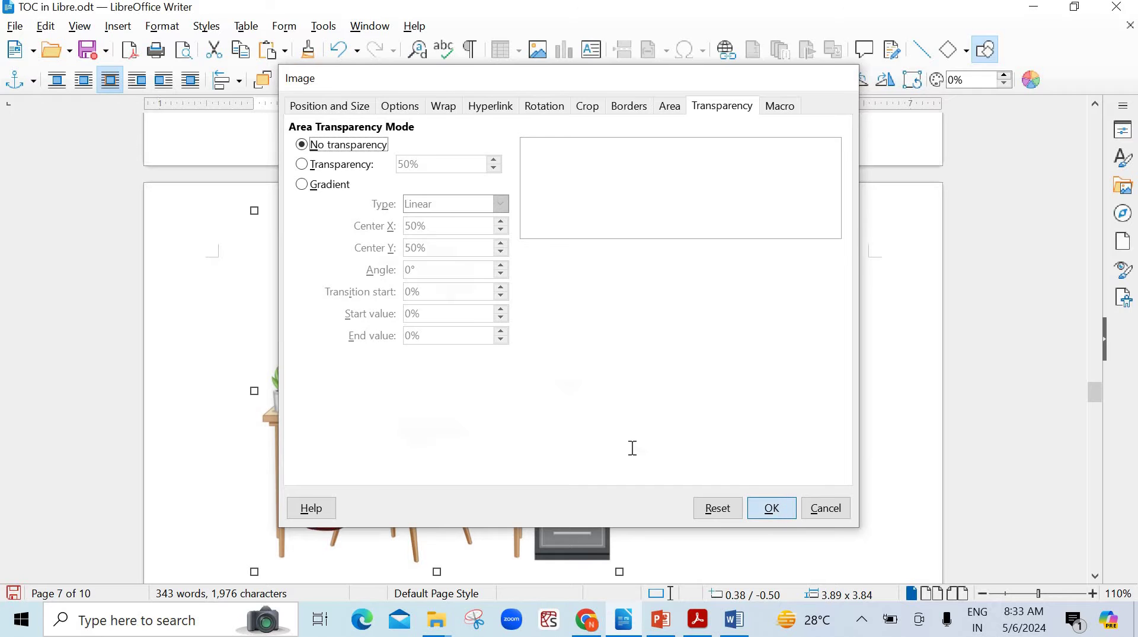
# Step: Flip the image of the boy at the desk vertically and horizontally
pyautogui.rightClick(498, 367)
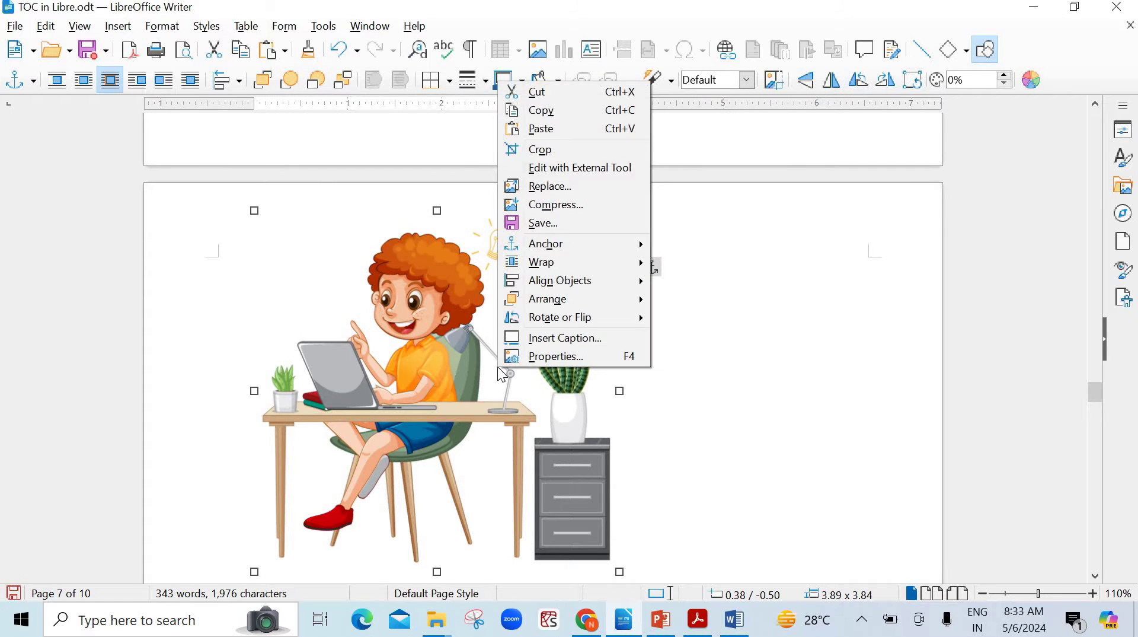
pyautogui.moveTo(621, 319)
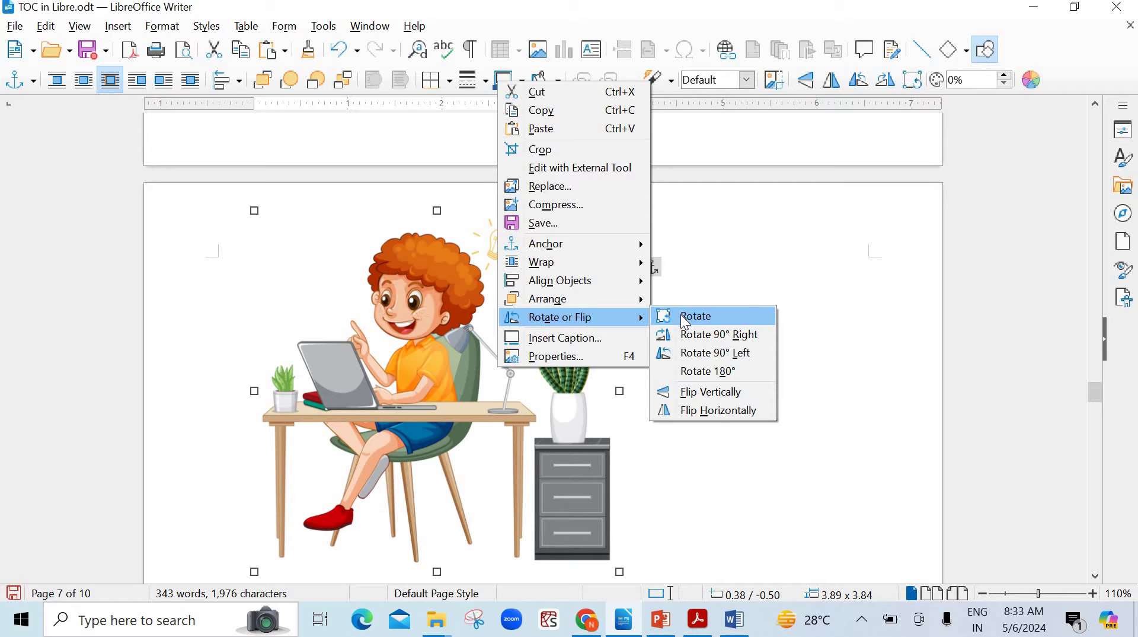
pyautogui.click(683, 392)
pyautogui.rightClick(426, 378)
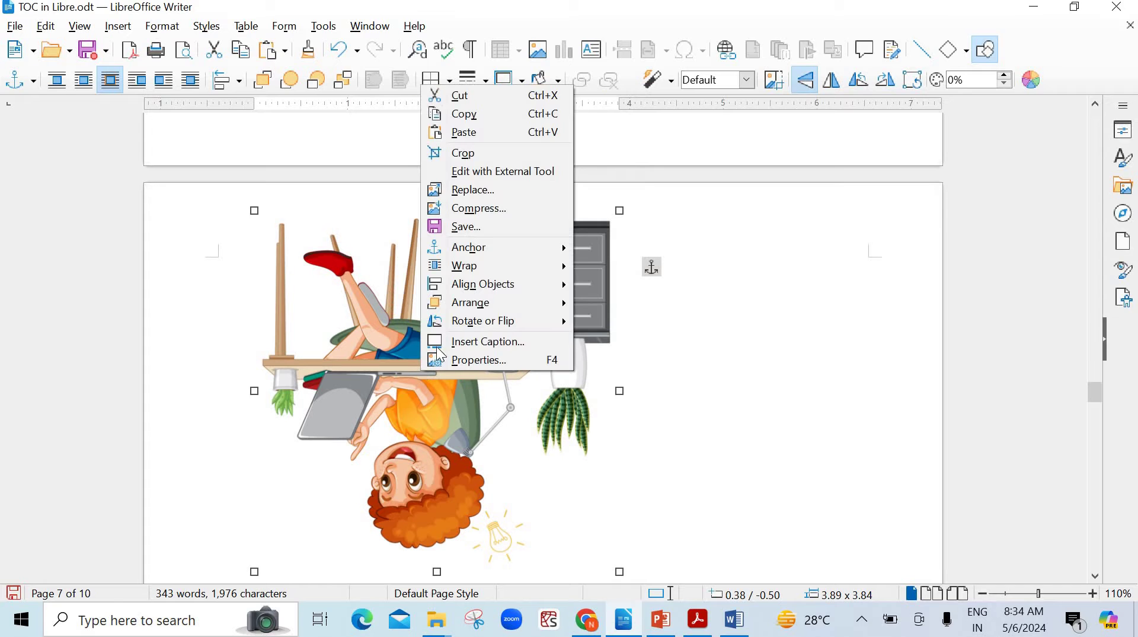
pyautogui.moveTo(471, 323)
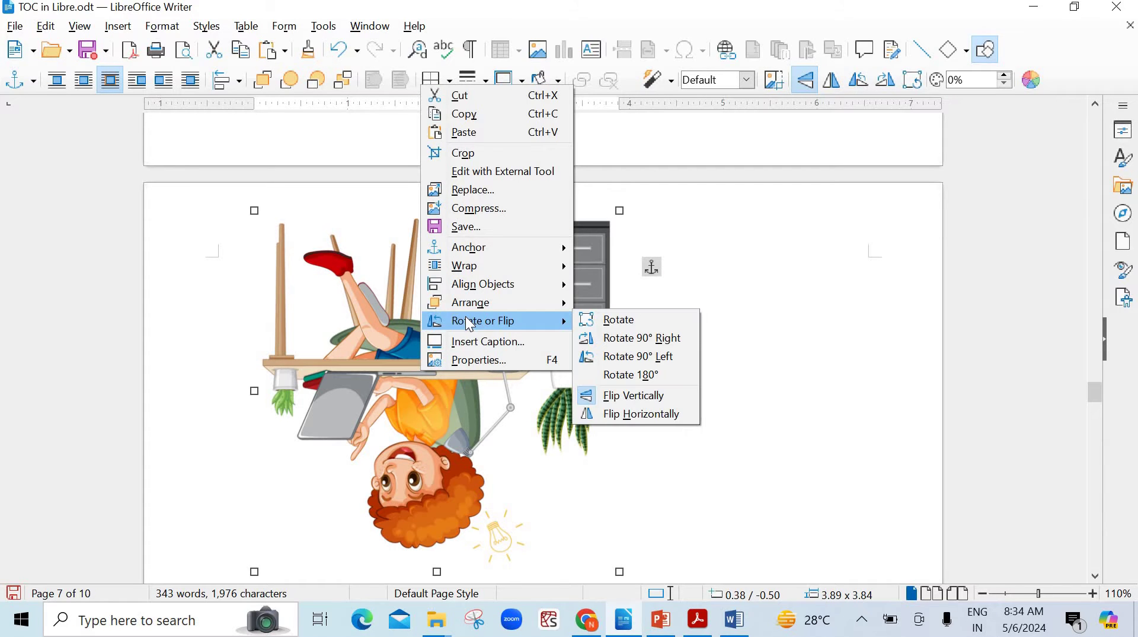
pyautogui.click(656, 407)
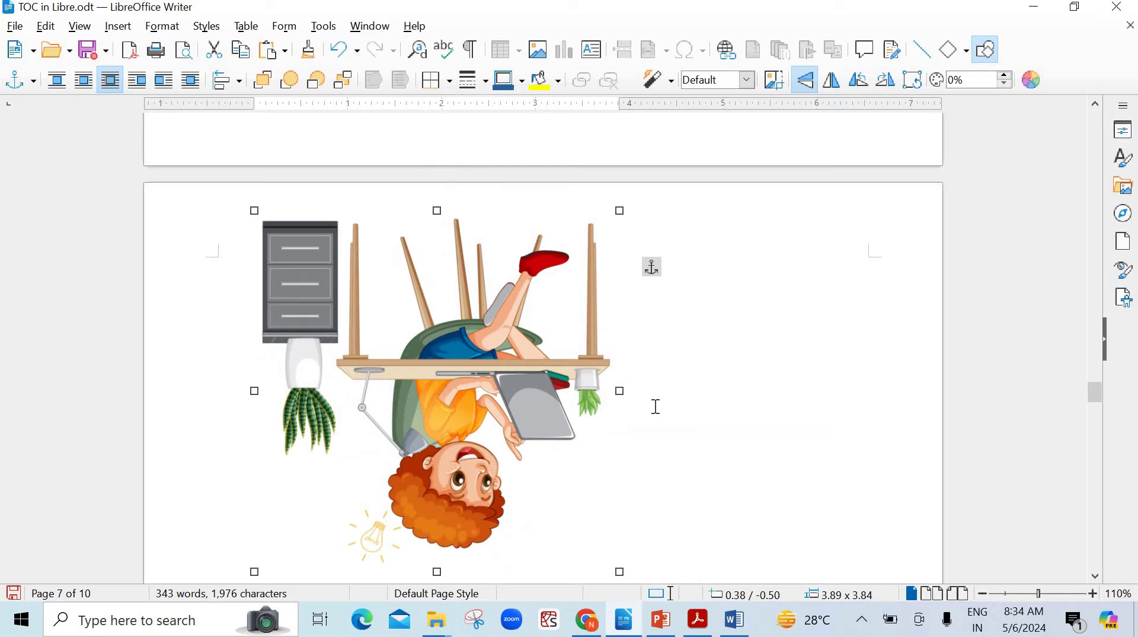
# Step: Flip the upside-down image of the boy at the desk horizontally three times in a row
pyautogui.rightClick(431, 283)
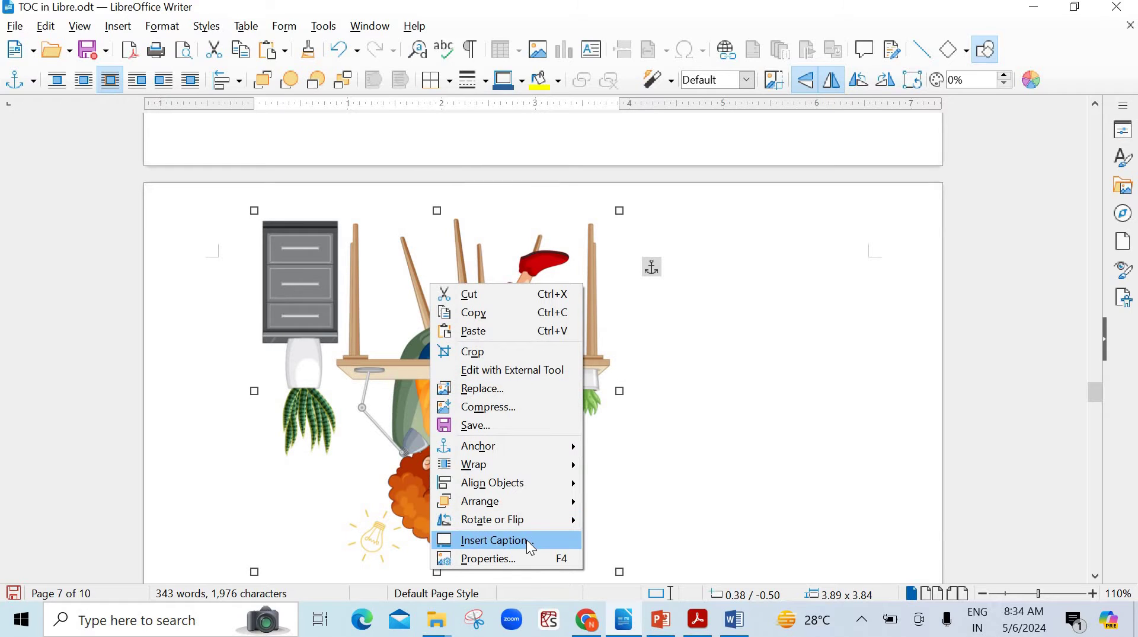
pyautogui.moveTo(568, 516)
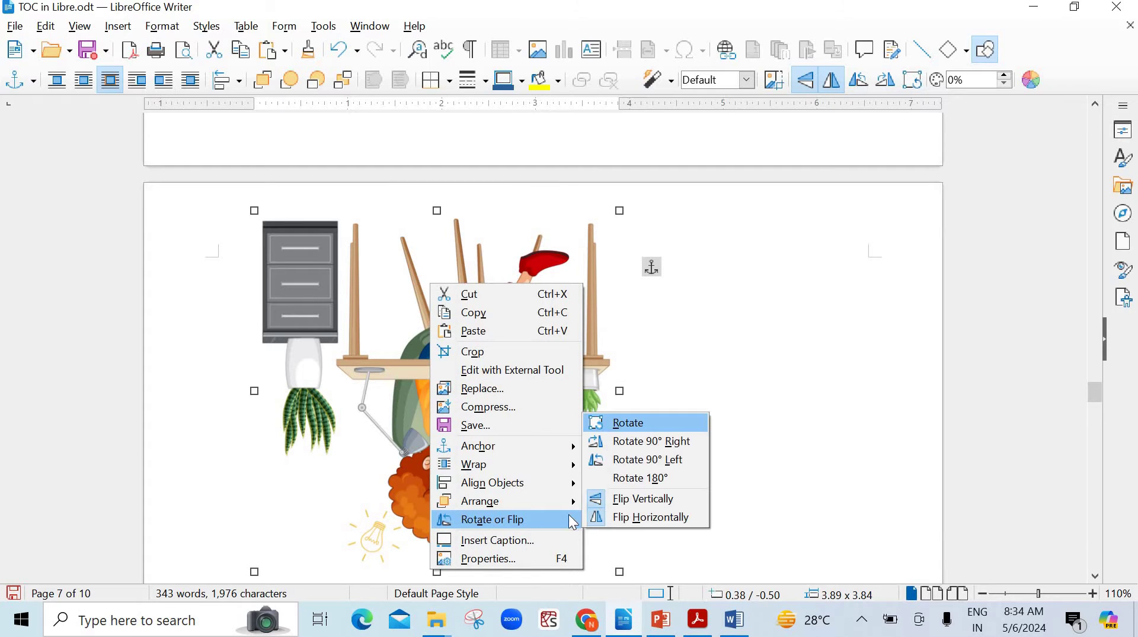
pyautogui.click(624, 511)
pyautogui.rightClick(464, 376)
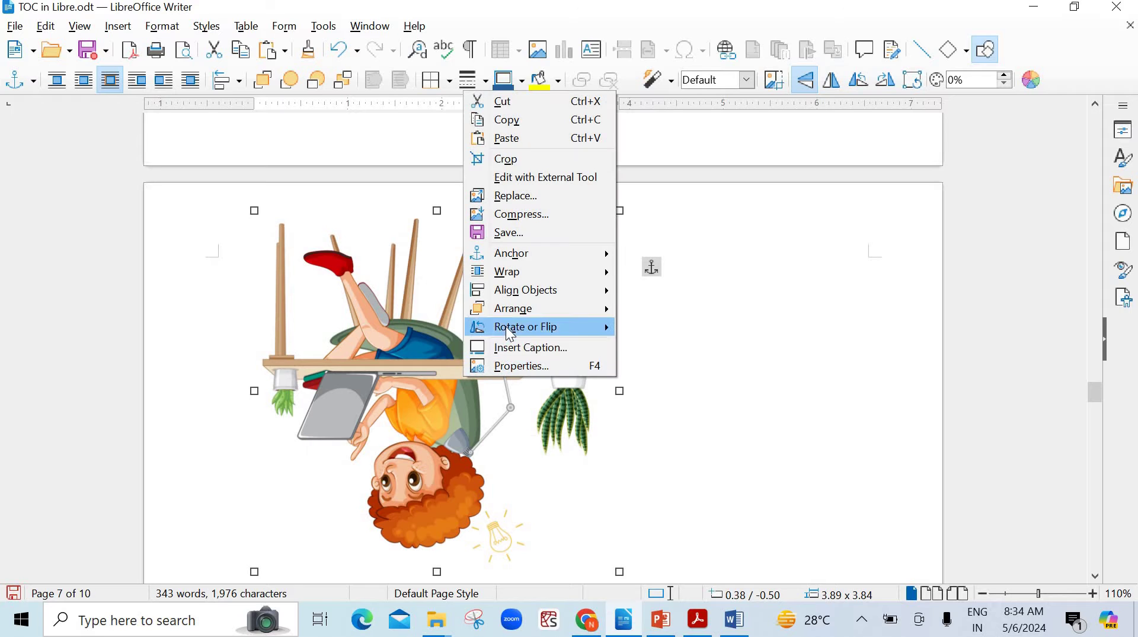
pyautogui.moveTo(509, 326)
pyautogui.click(712, 418)
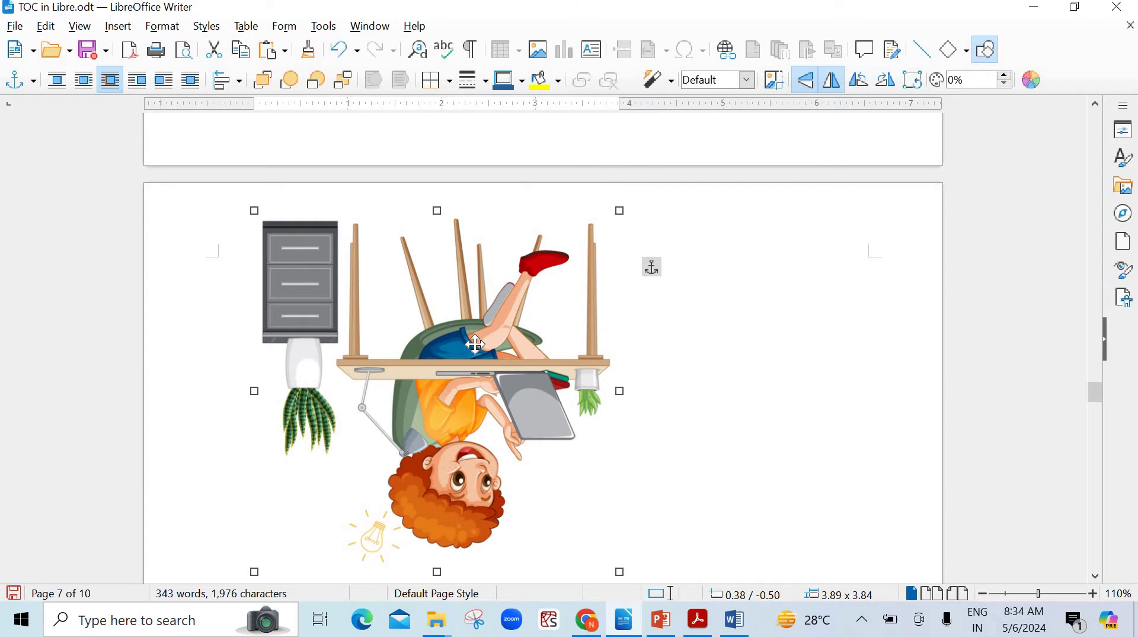
pyautogui.rightClick(475, 344)
pyautogui.moveTo(521, 295)
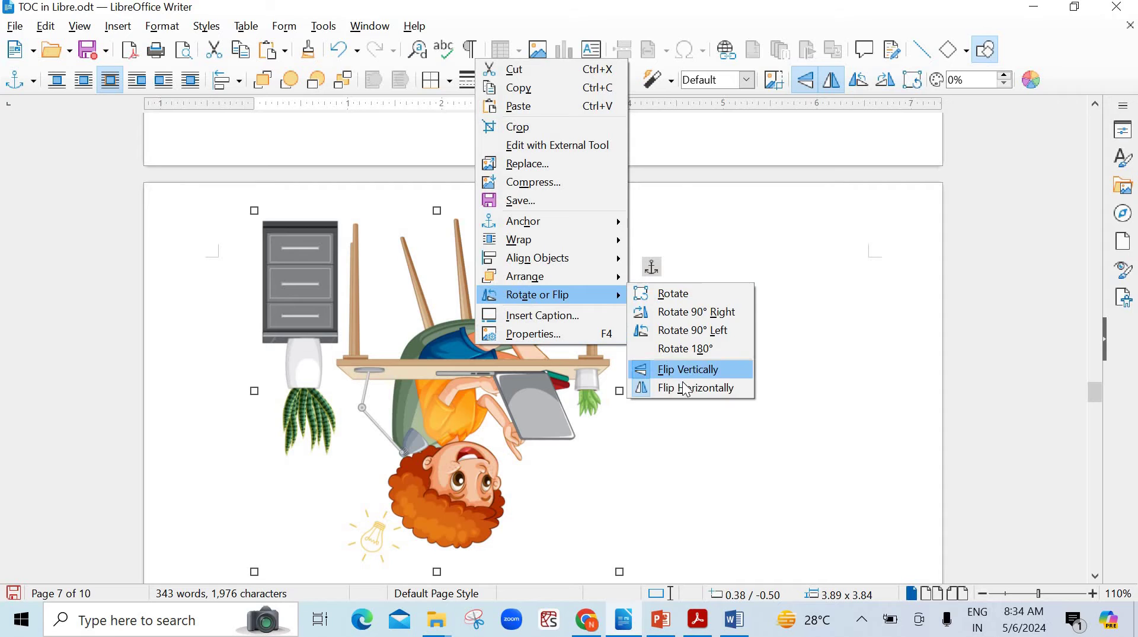
pyautogui.click(687, 389)
# Step: Put the image into Rotate mode and flip it horizontally twice
pyautogui.rightClick(536, 363)
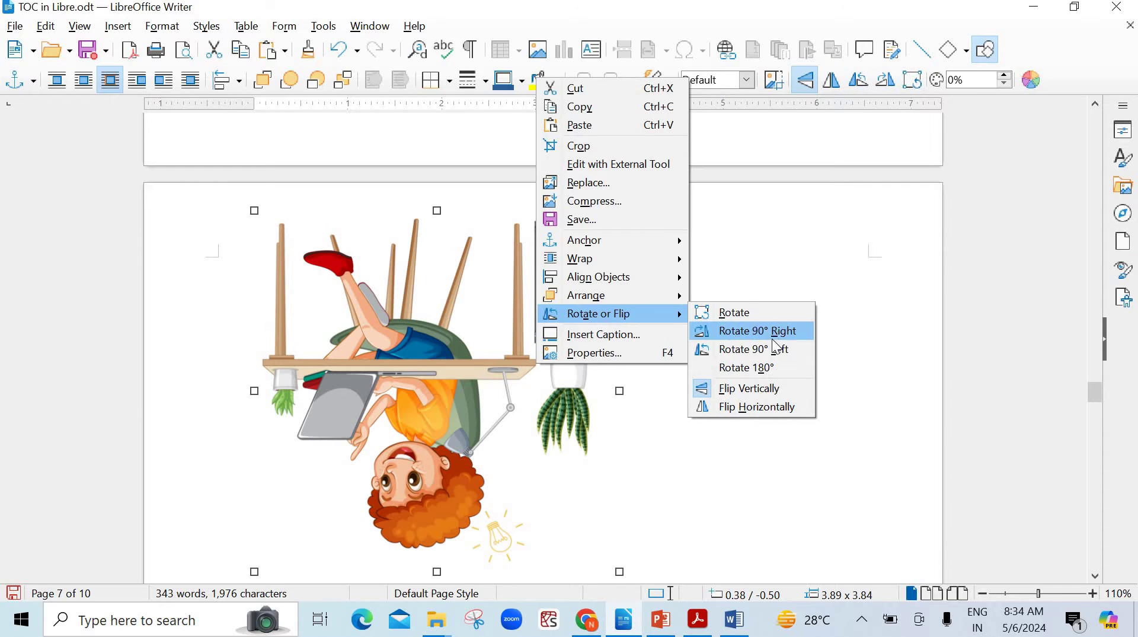
pyautogui.click(753, 313)
pyautogui.rightClick(528, 311)
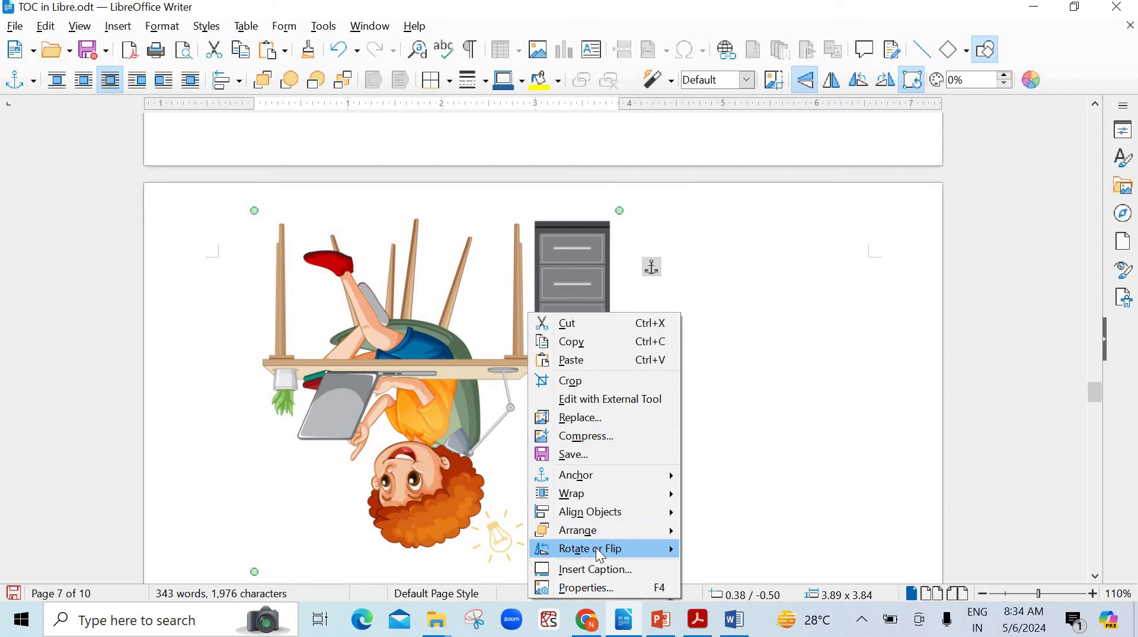
pyautogui.moveTo(597, 550)
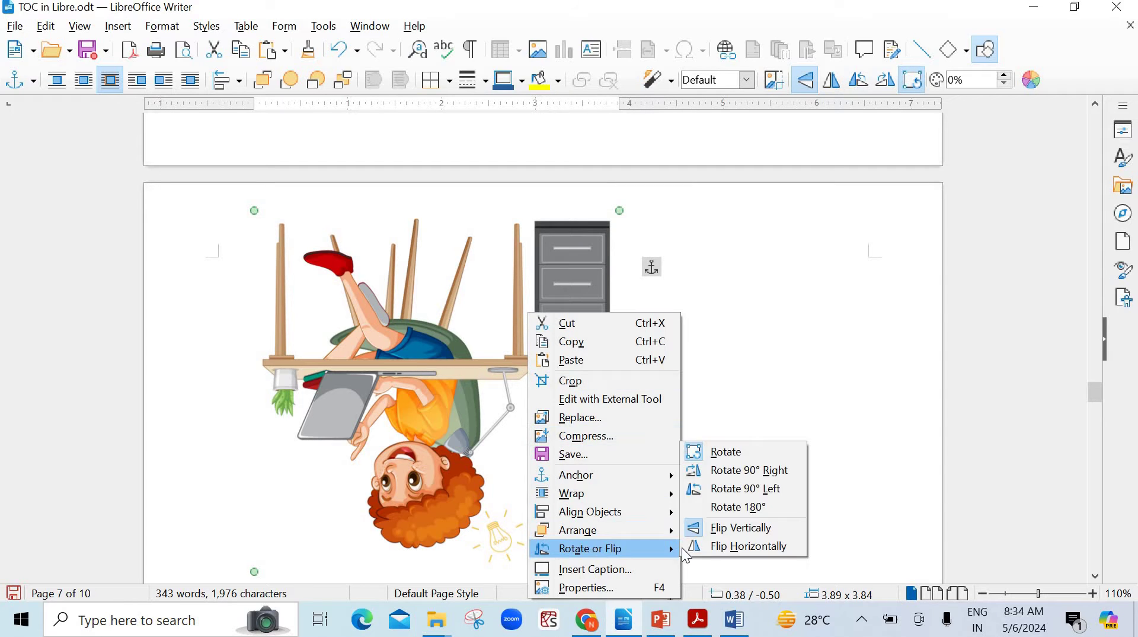
pyautogui.click(748, 547)
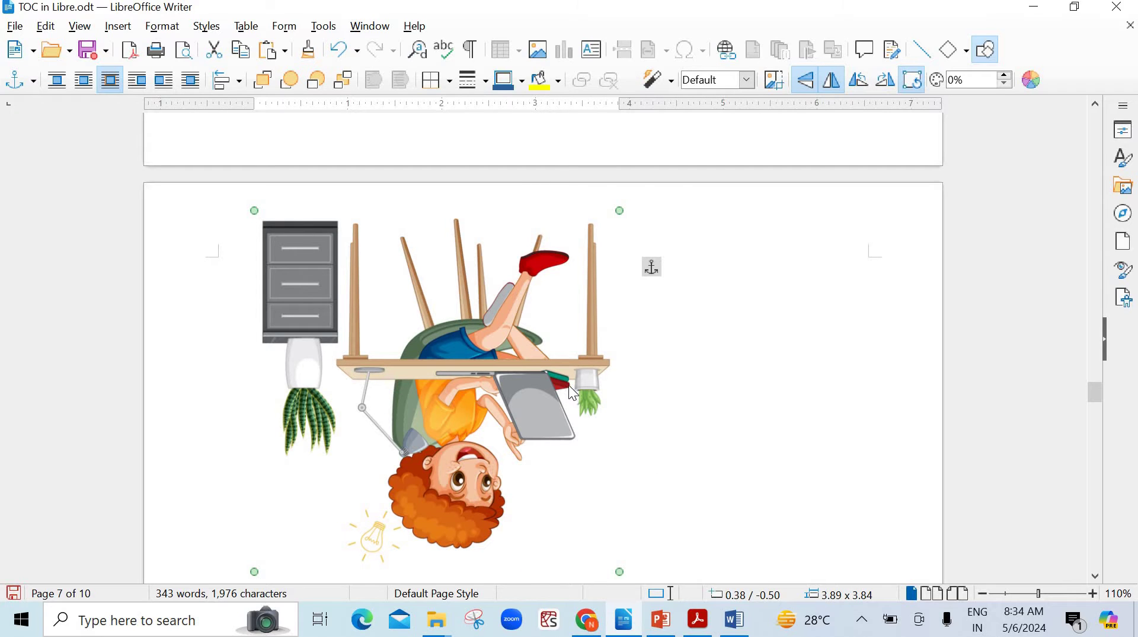
pyautogui.rightClick(569, 387)
pyautogui.moveTo(655, 337)
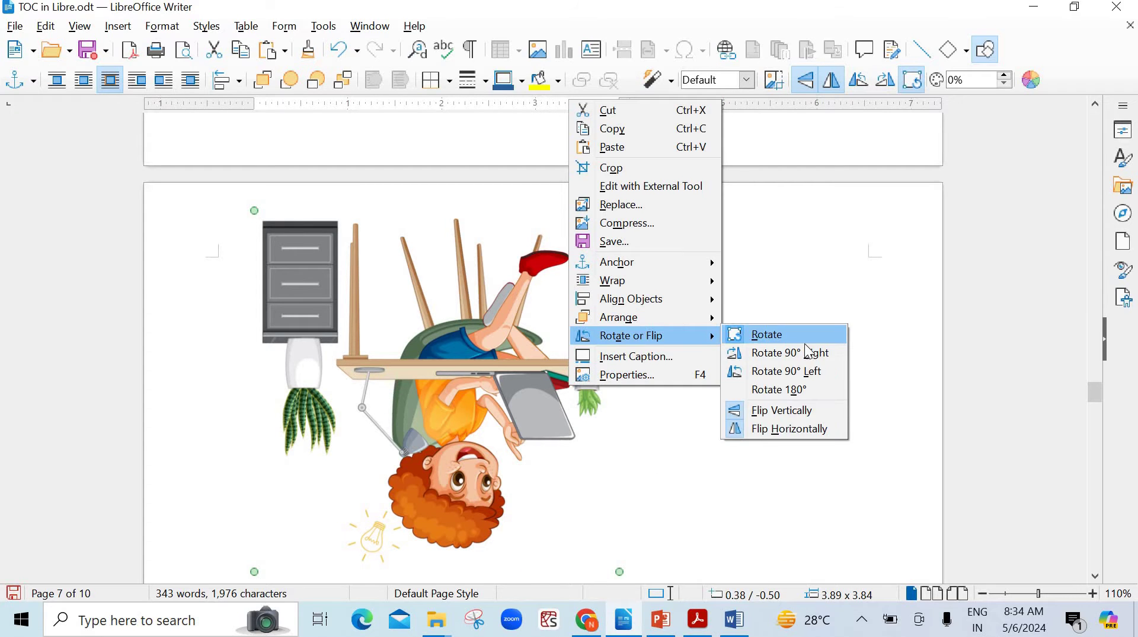
pyautogui.click(781, 427)
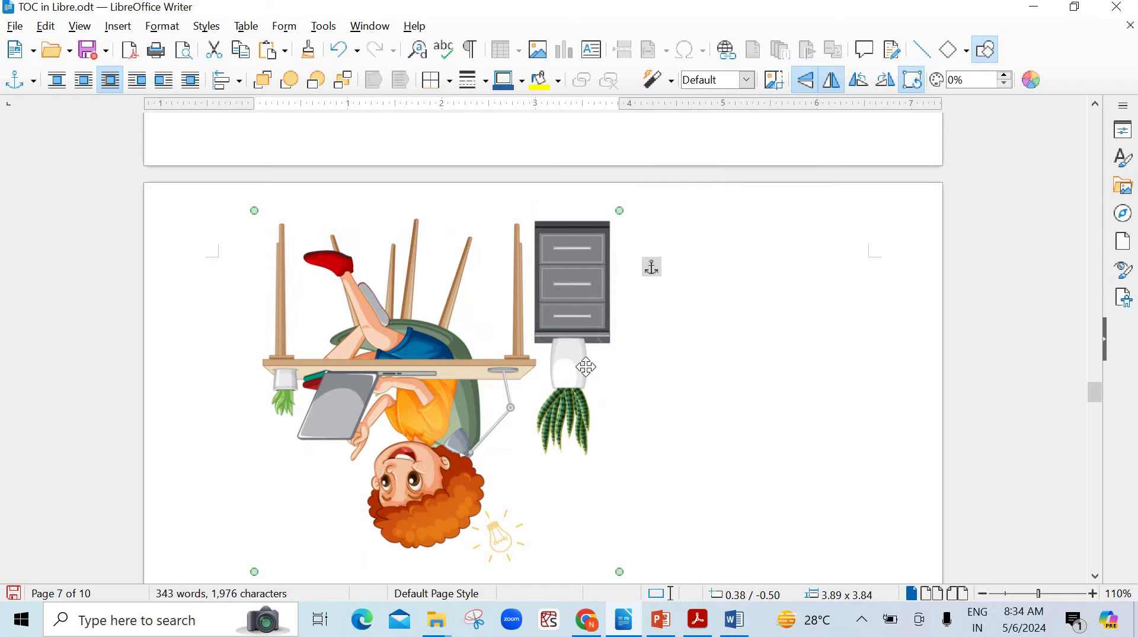
# Step: Rotate the image freehand until the boy sits upright with the desk tilted slightly
pyautogui.scroll(-1, 467, 479)
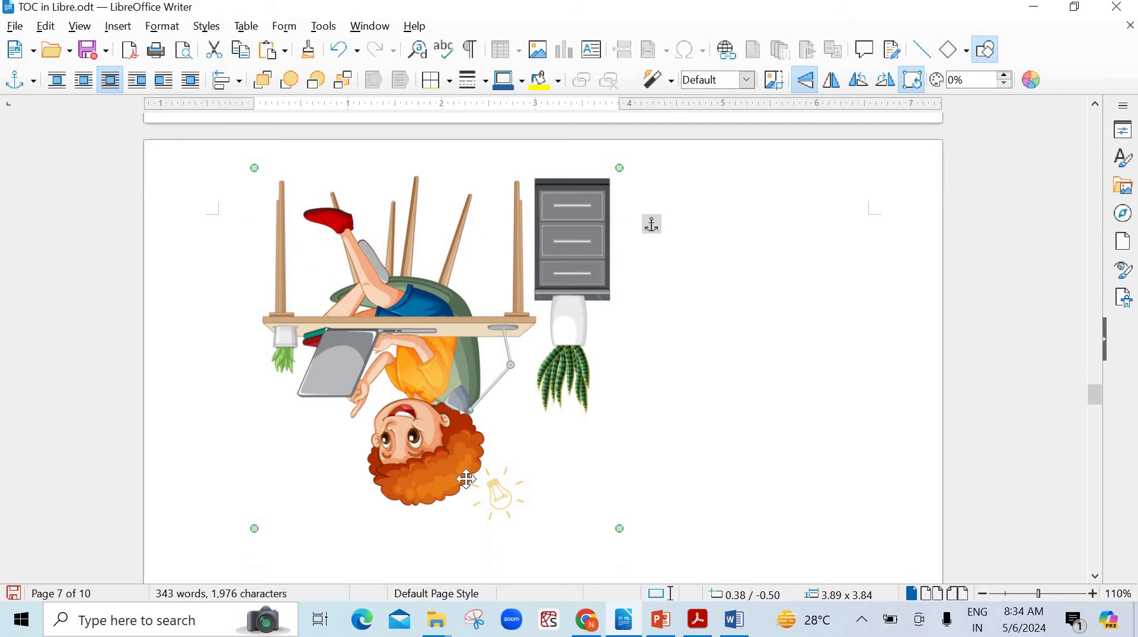
pyautogui.scroll(-1, 621, 525)
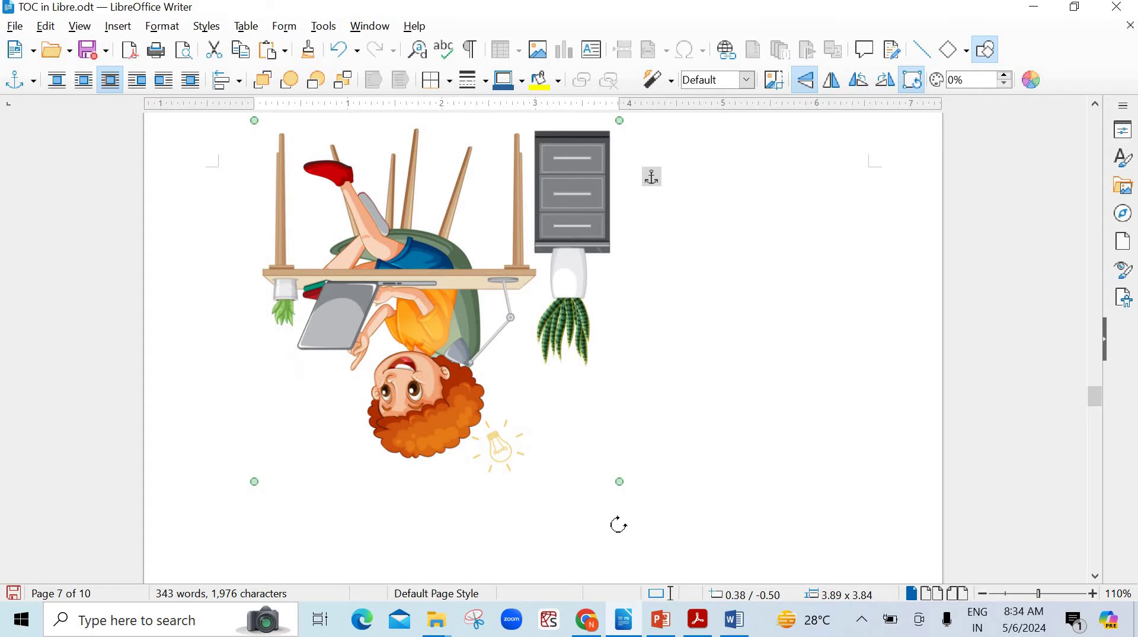
pyautogui.moveTo(617, 522); pyautogui.dragTo(395, 273)
pyautogui.moveTo(416, 313); pyautogui.dragTo(426, 285)
# Step: Insert the caption "A Boy reading" below the image with category Figure and Arabic (1 2 3) numbering
pyautogui.rightClick(426, 285)
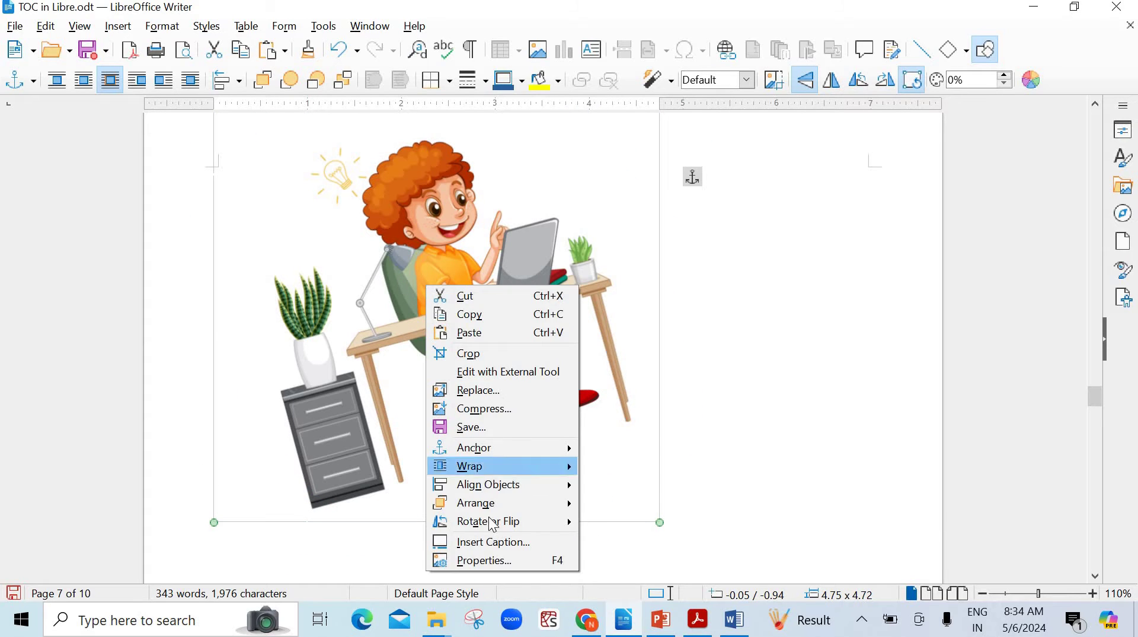
pyautogui.click(489, 544)
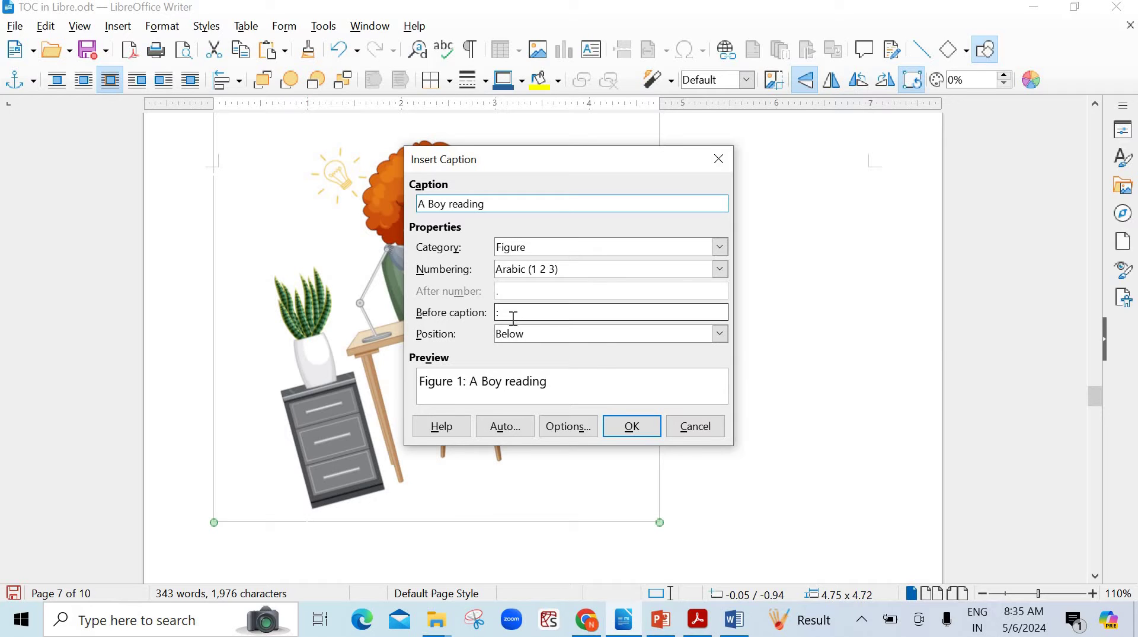
pyautogui.doubleClick(537, 248)
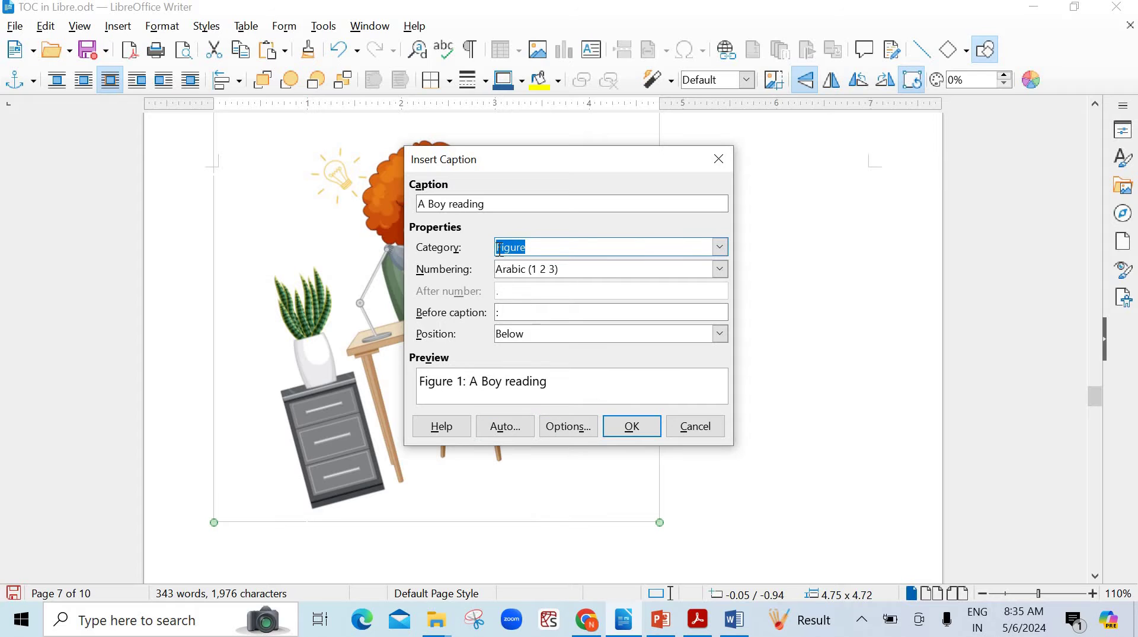
pyautogui.click(632, 426)
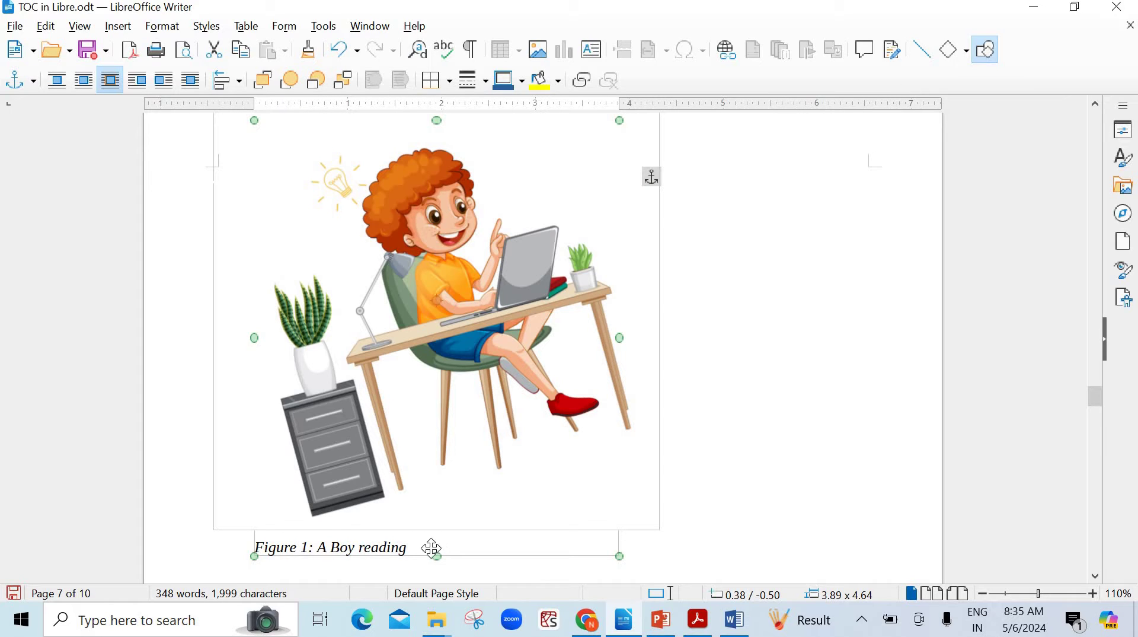
# Step: Examine the wrap, arrange and other options offered for the caption frame and for the image itself
pyautogui.rightClick(390, 550)
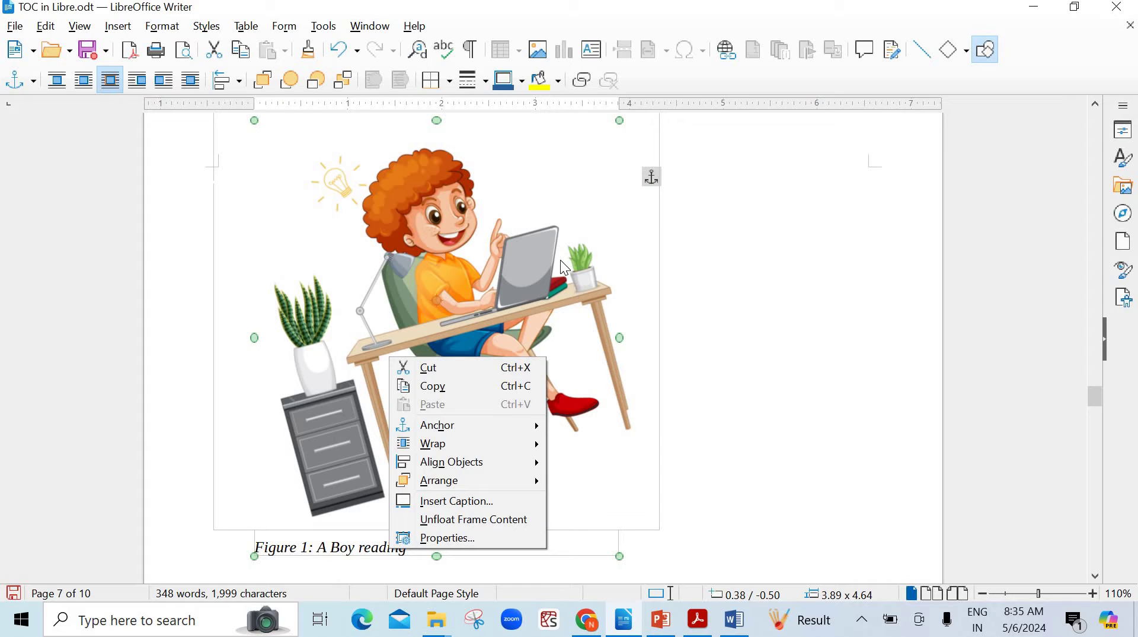
pyautogui.rightClick(485, 255)
pyautogui.rightClick(485, 255)
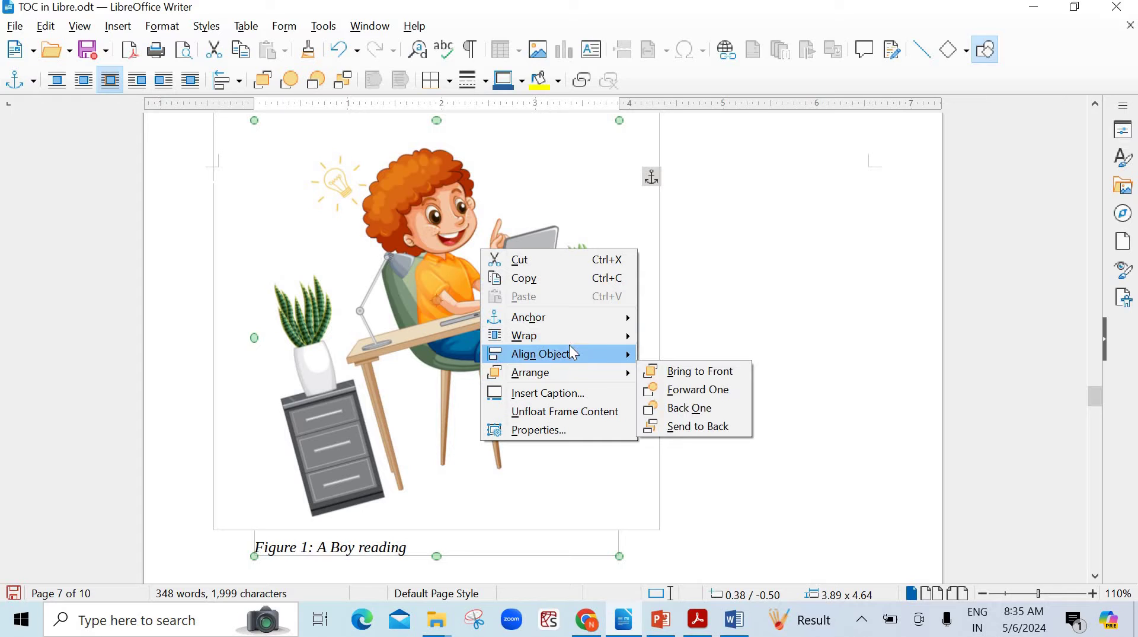
pyautogui.moveTo(545, 339)
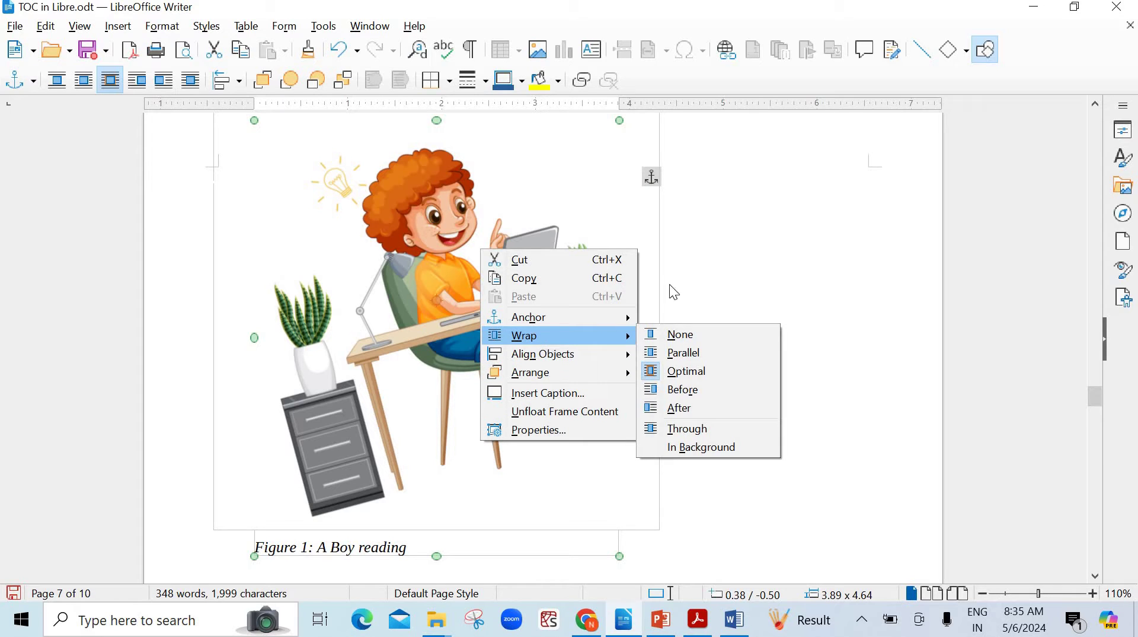
pyautogui.click(719, 247)
pyautogui.click(681, 244)
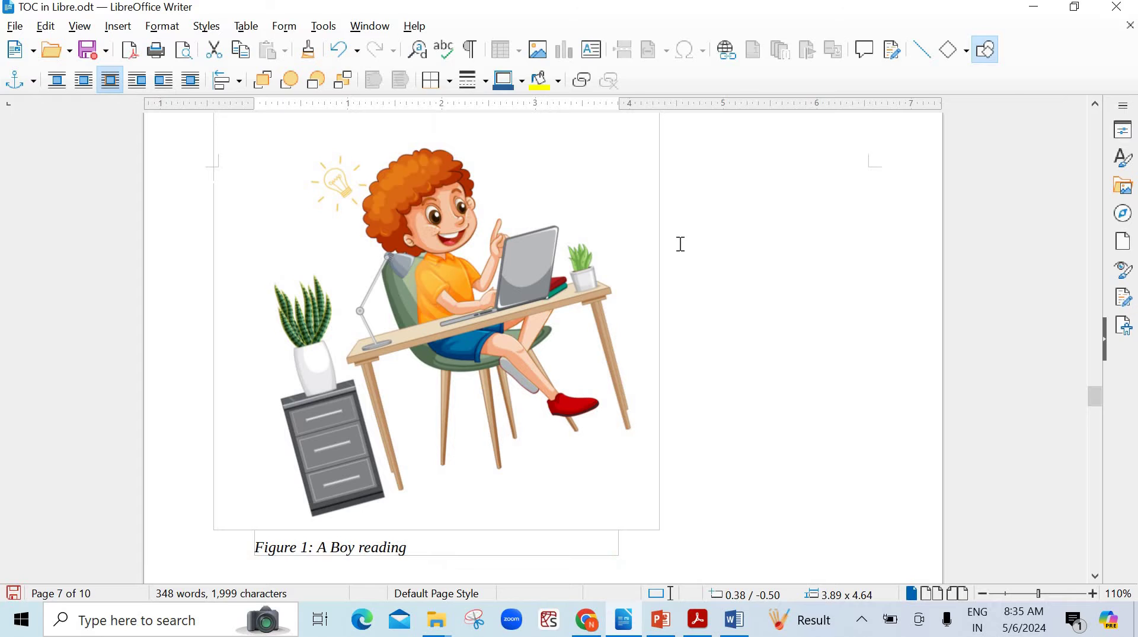
pyautogui.click(559, 274)
pyautogui.rightClick(559, 275)
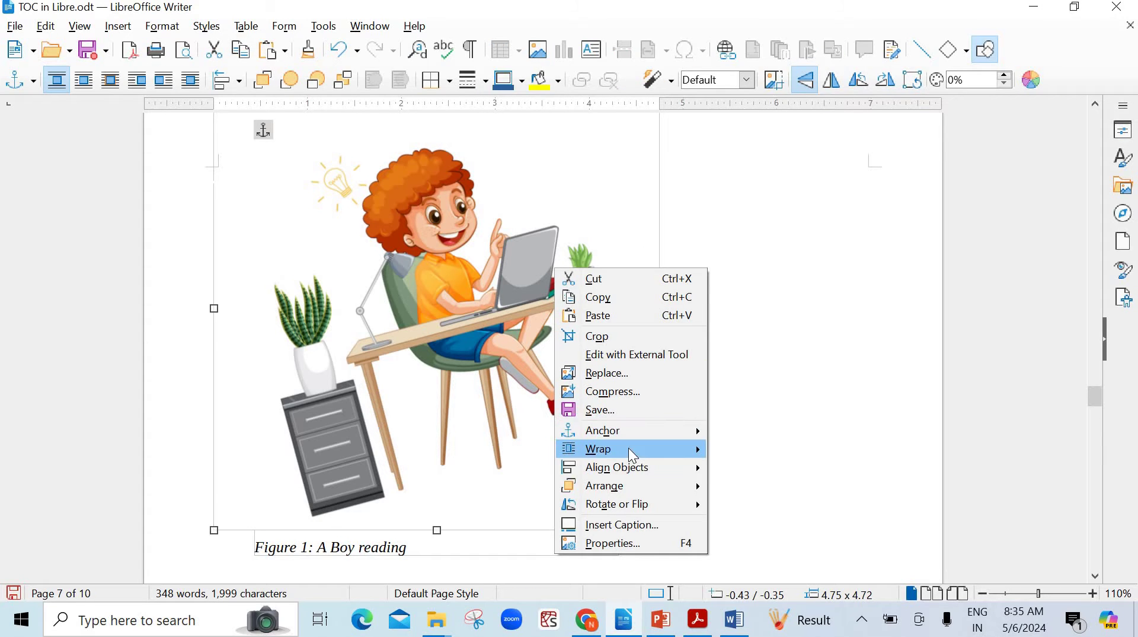
pyautogui.moveTo(630, 449)
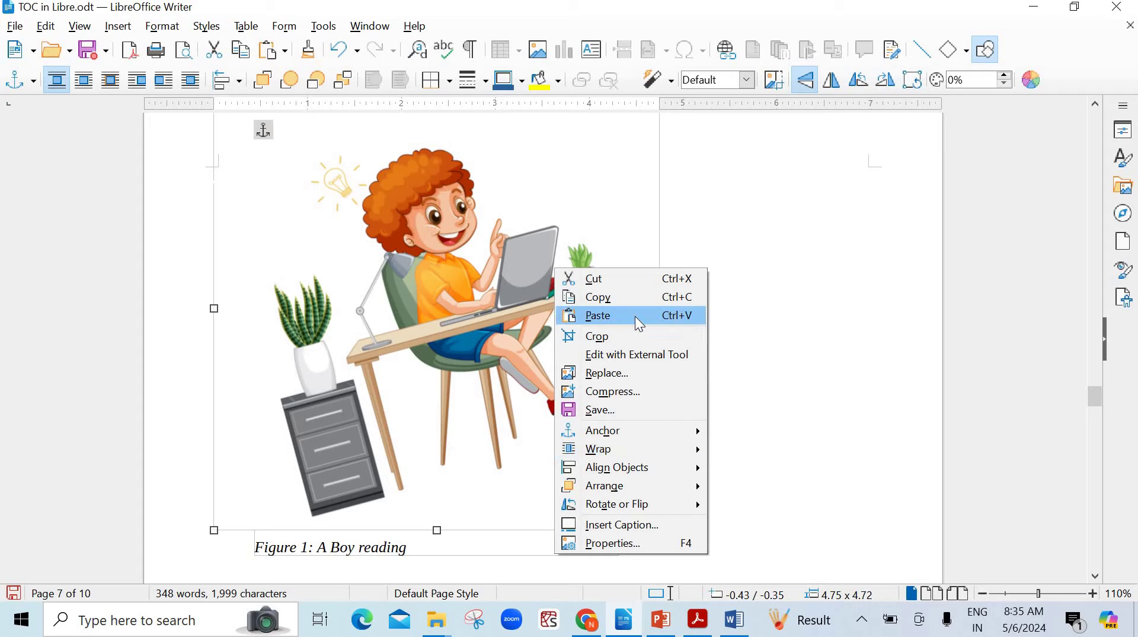
pyautogui.click(550, 210)
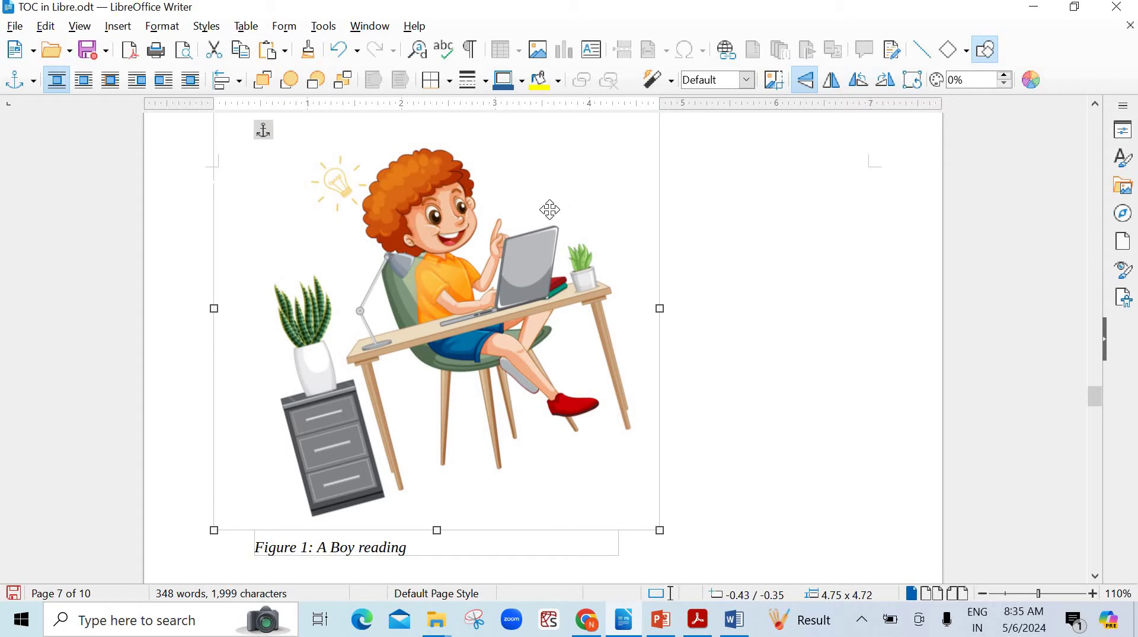
# Step: Crop the right and lower edges of the image, leaving it about 4.82 × 4.99 inches
pyautogui.scroll(3, 550, 209)
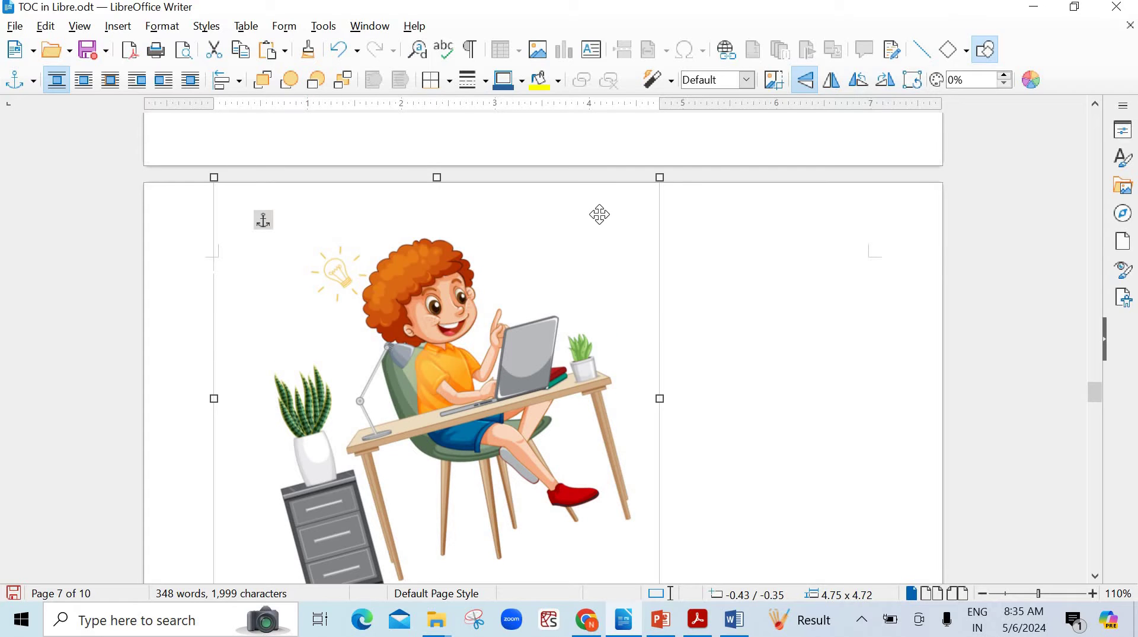
pyautogui.rightClick(597, 244)
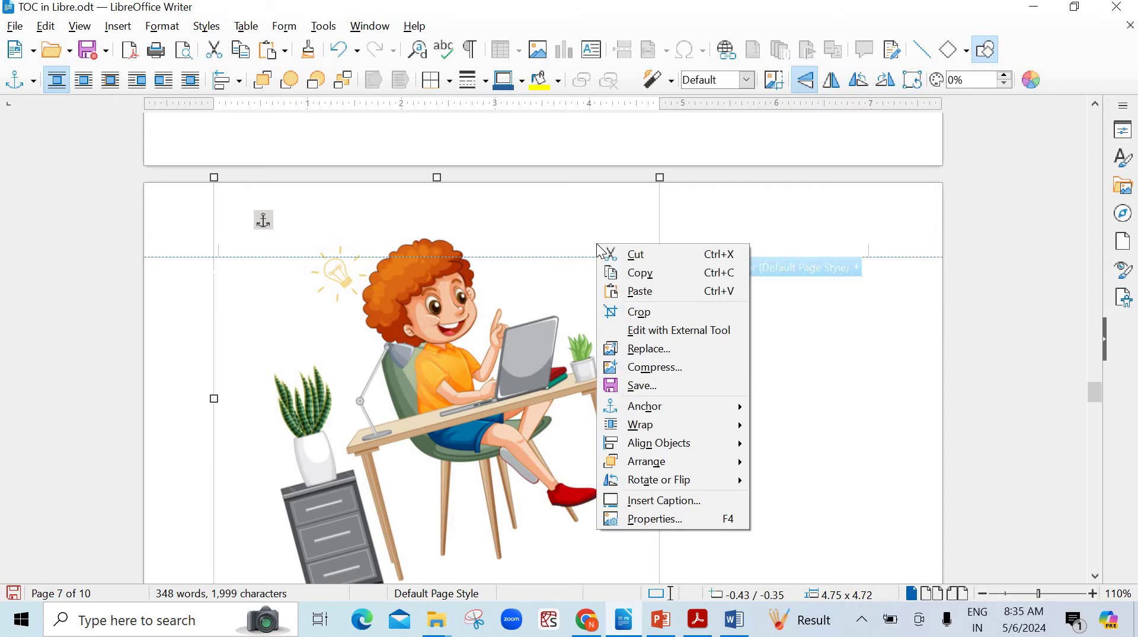
pyautogui.click(647, 308)
pyautogui.scroll(-4, 415, 315)
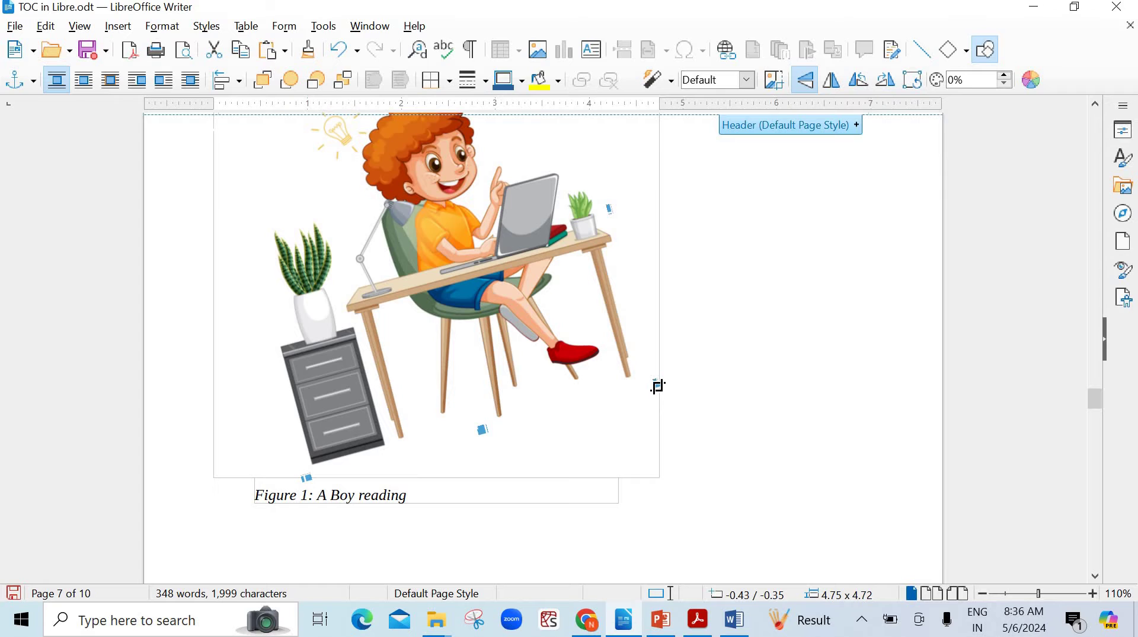
pyautogui.moveTo(658, 386); pyautogui.dragTo(599, 393)
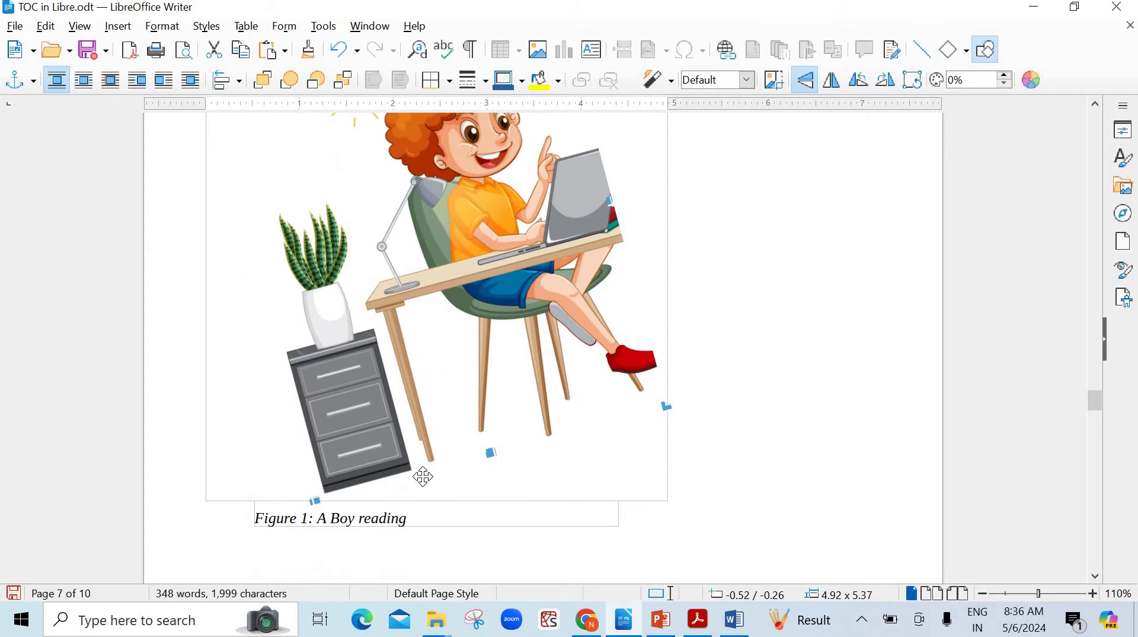
pyautogui.moveTo(316, 505); pyautogui.dragTo(323, 474)
# Step: Move the cropped image lower on the page and deselect it
pyautogui.moveTo(484, 343); pyautogui.dragTo(490, 411)
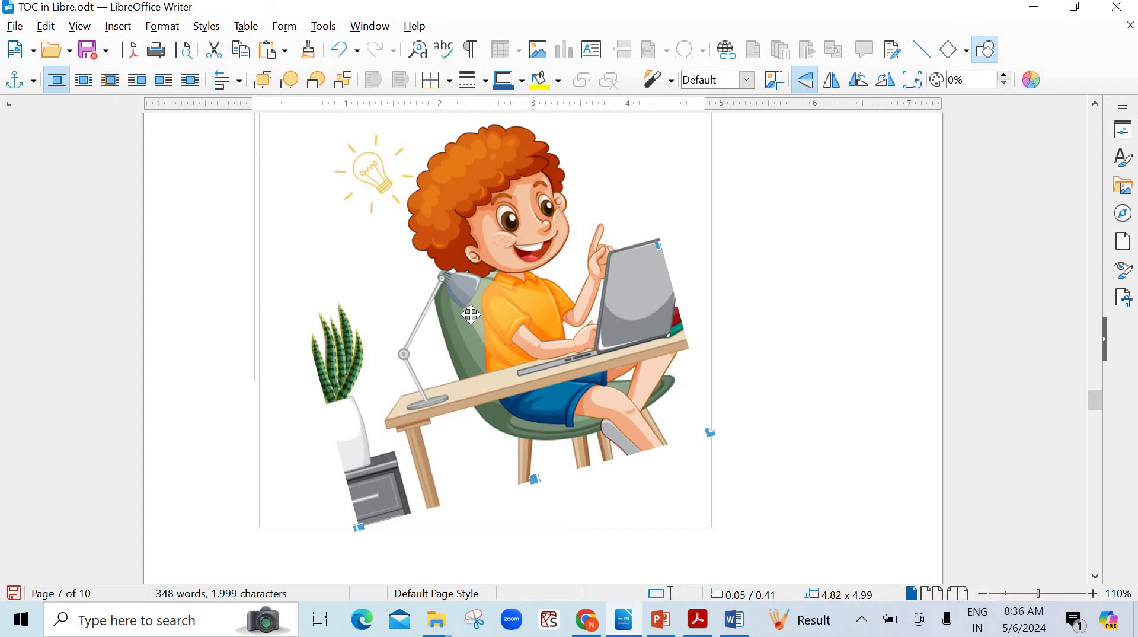
pyautogui.moveTo(565, 286); pyautogui.dragTo(557, 328)
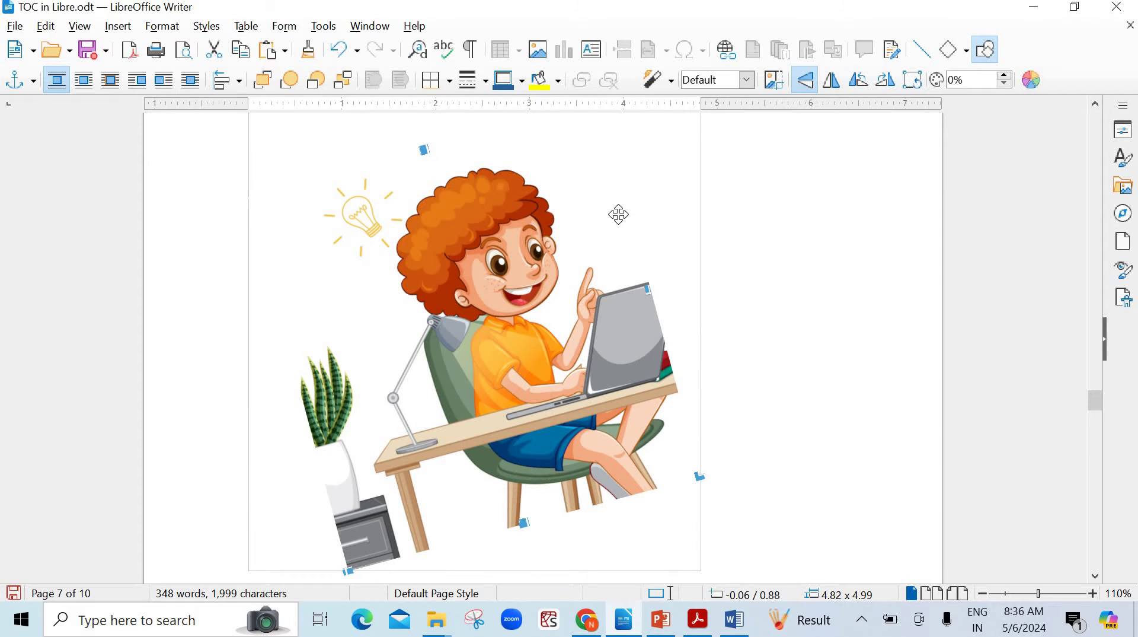
pyautogui.click(835, 210)
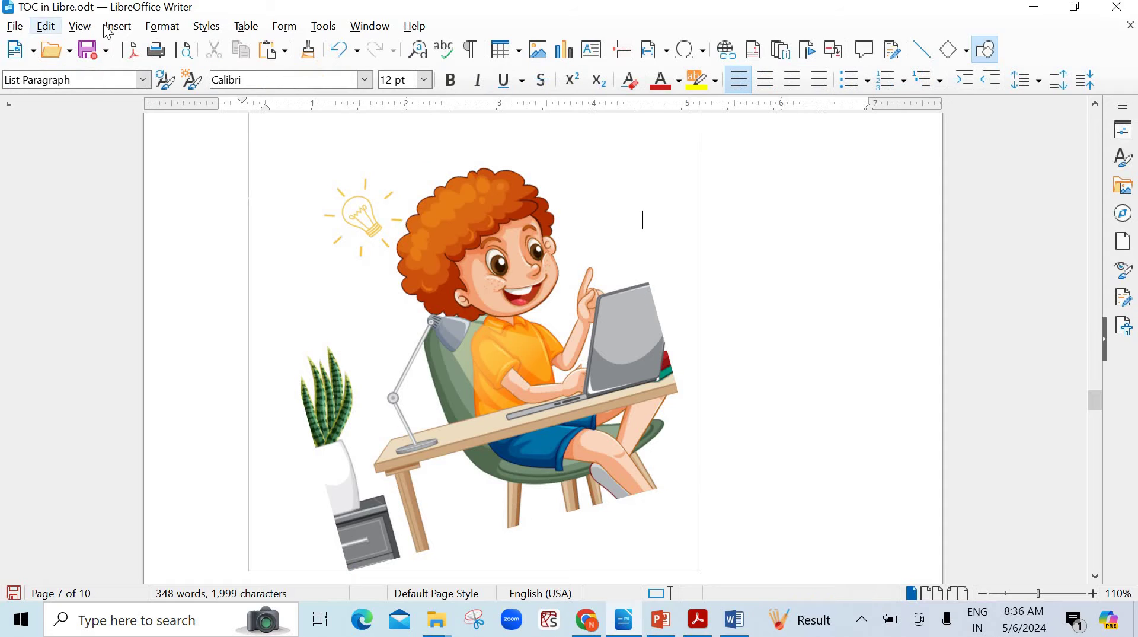
# Step: Check the media types available for insertion and open the Gallery beside the document
pyautogui.click(126, 29)
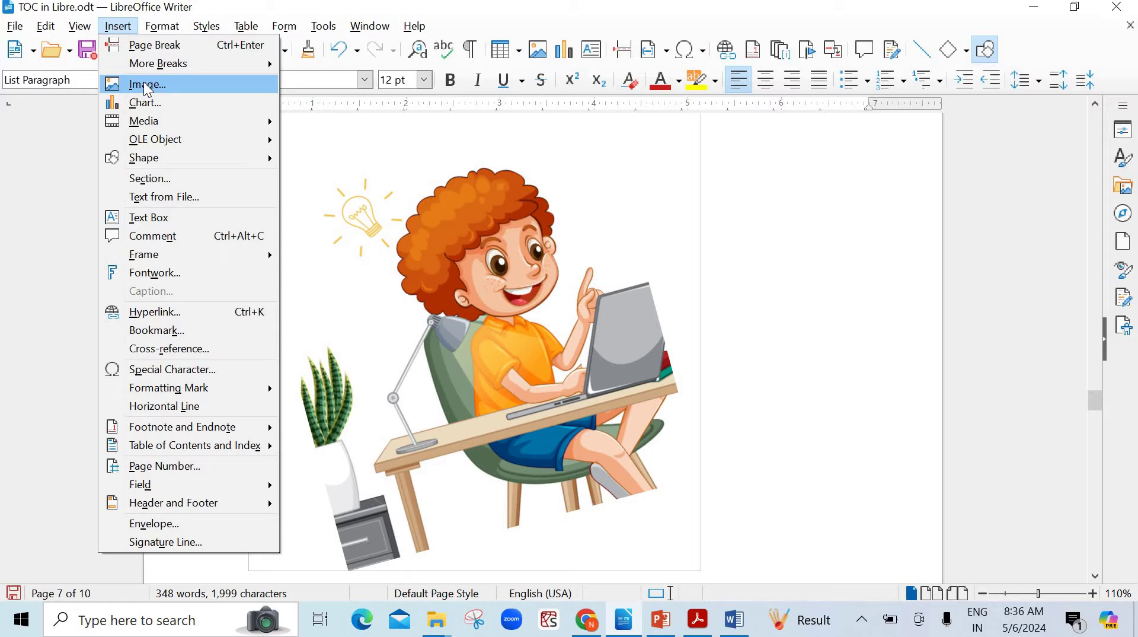
pyautogui.moveTo(142, 122)
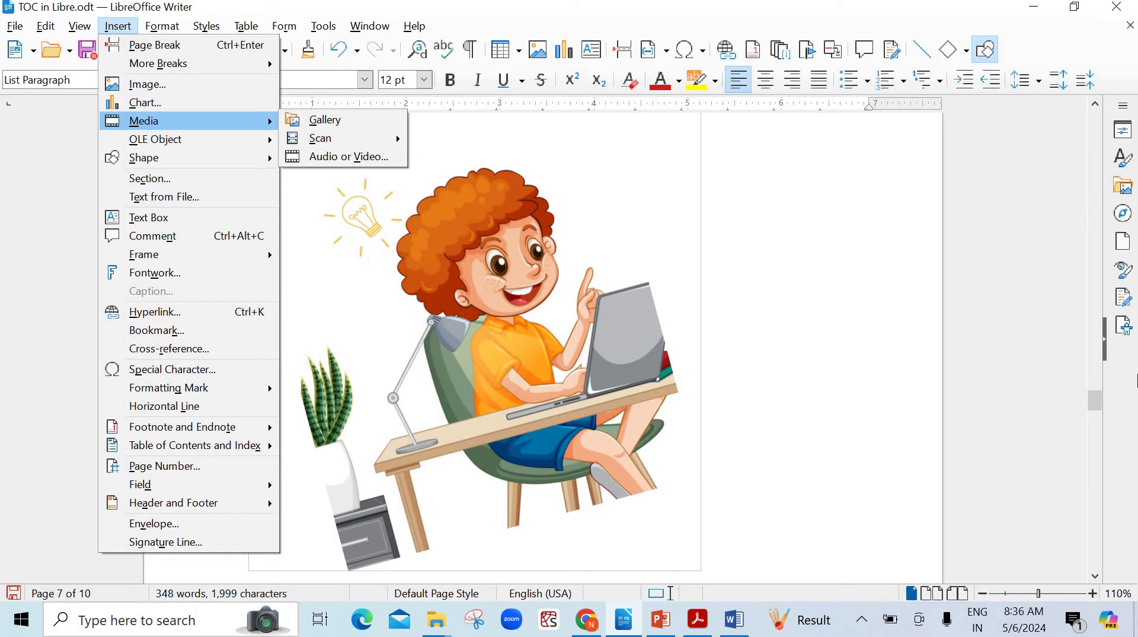
pyautogui.click(1130, 193)
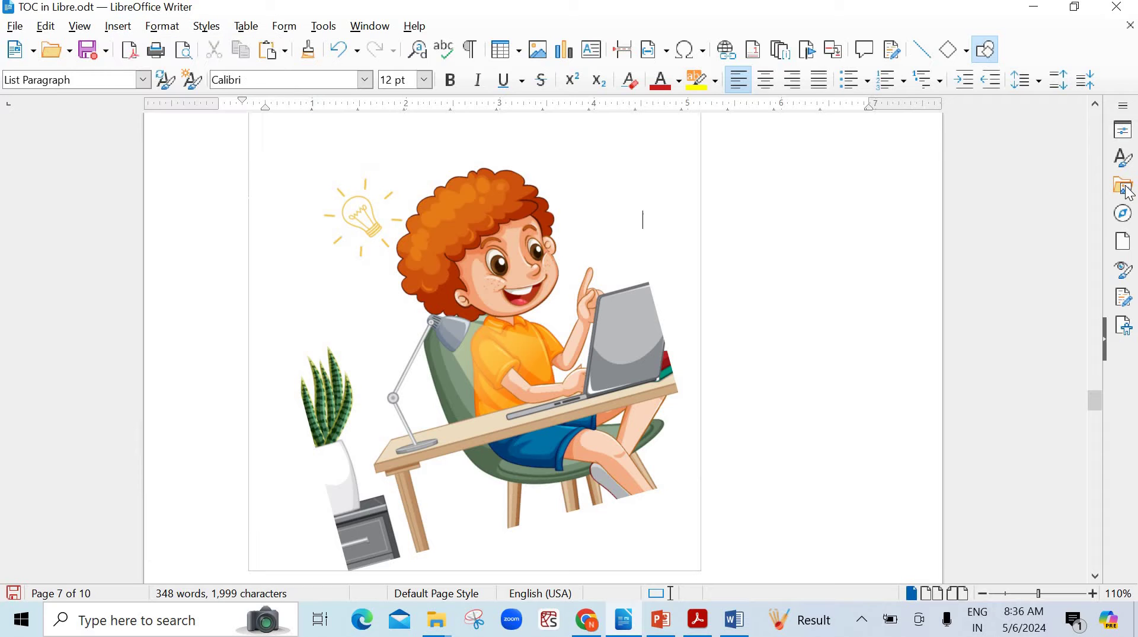
pyautogui.click(1130, 193)
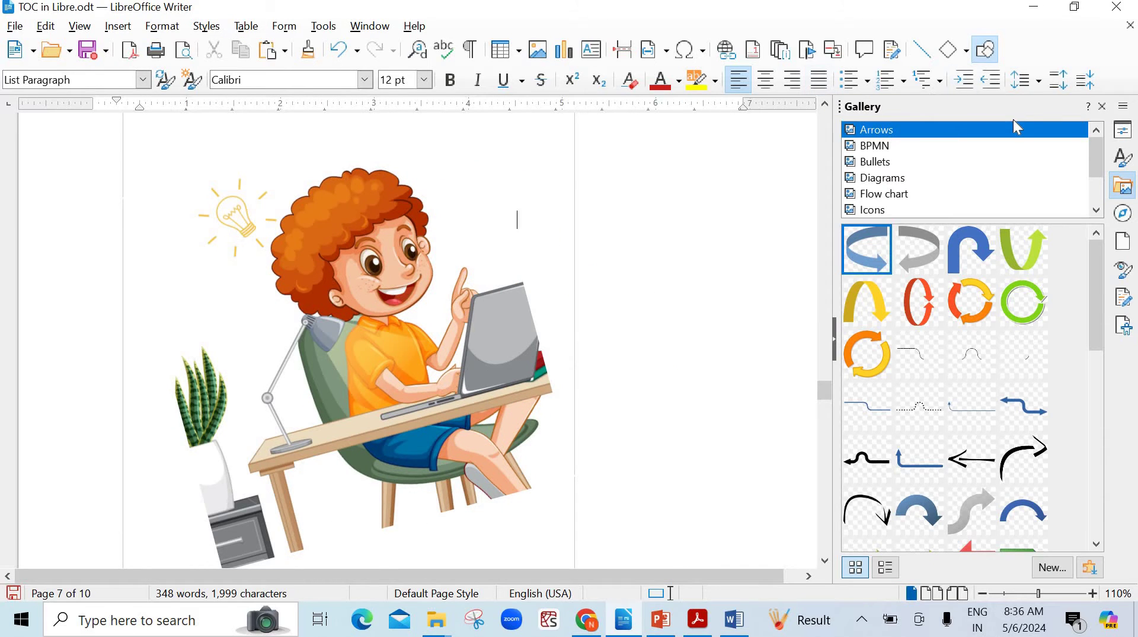
# Step: Close and reopen the Gallery from the media options, and enlarge its theme list to show every theme
pyautogui.click(1103, 107)
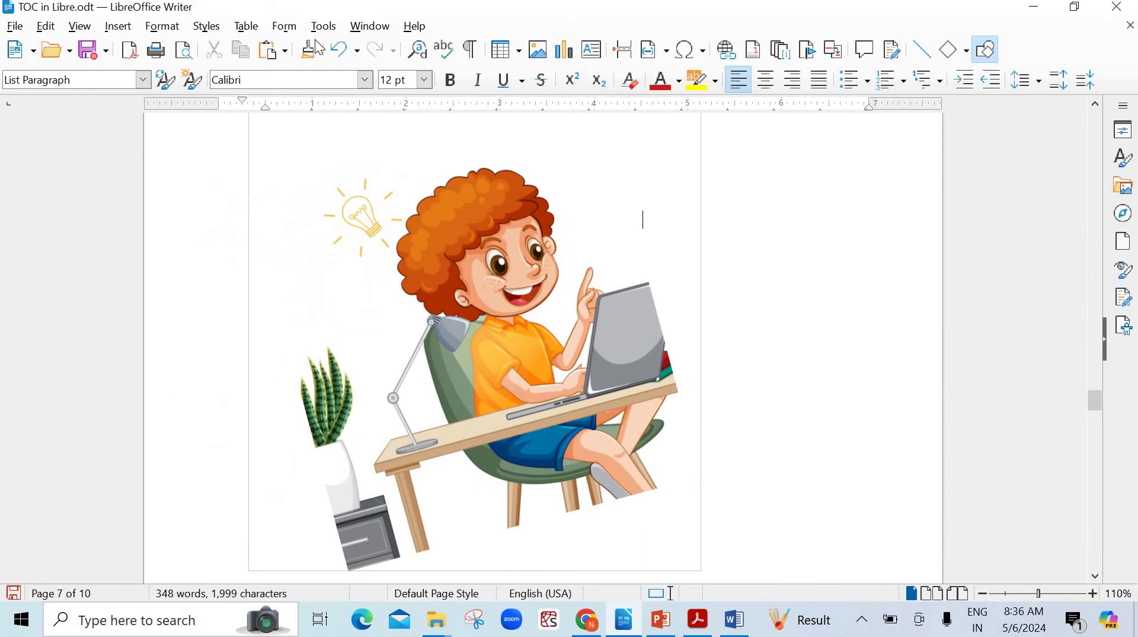
pyautogui.click(118, 26)
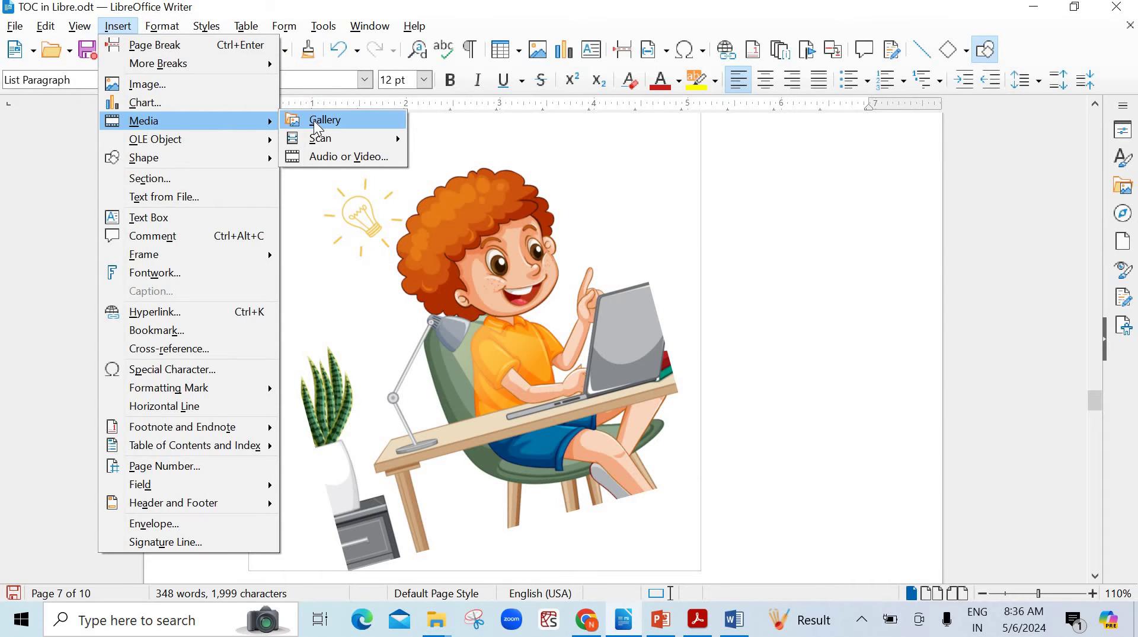
pyautogui.click(318, 122)
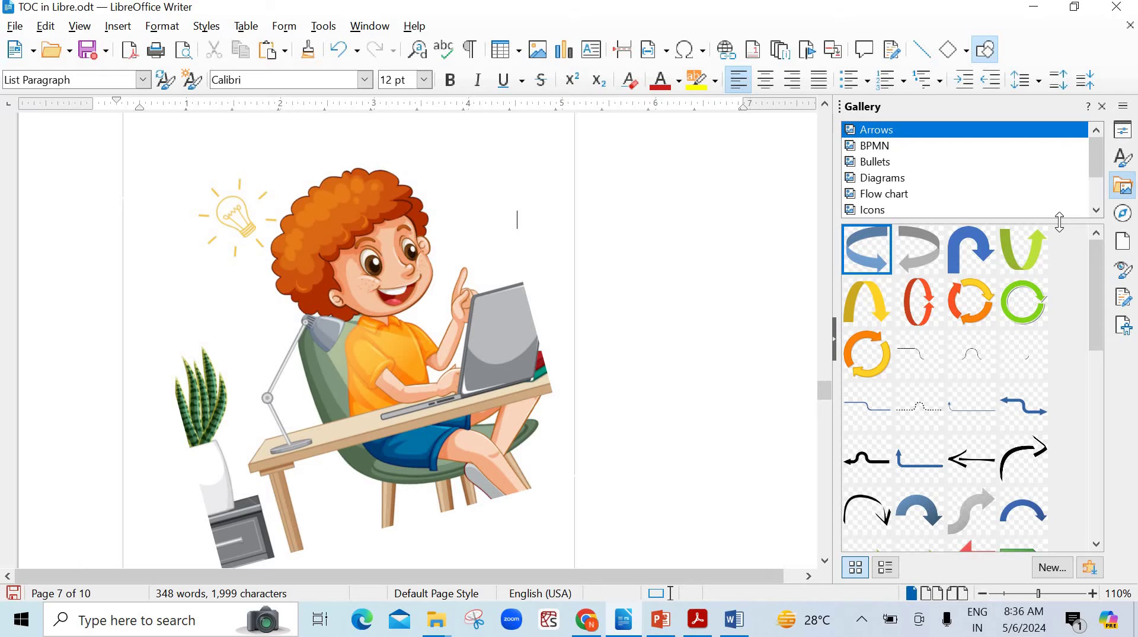
pyautogui.moveTo(1060, 221); pyautogui.dragTo(1034, 305)
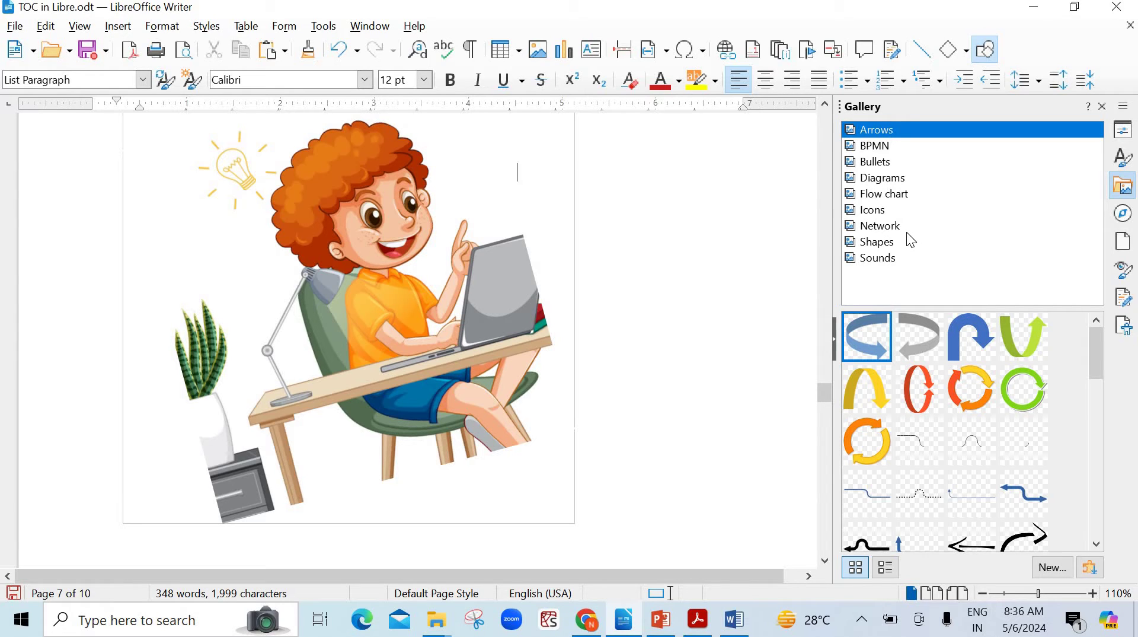
# Step: Browse the symbols in the Gallery's BPMN theme
pyautogui.click(884, 147)
pyautogui.scroll(-5, 947, 474)
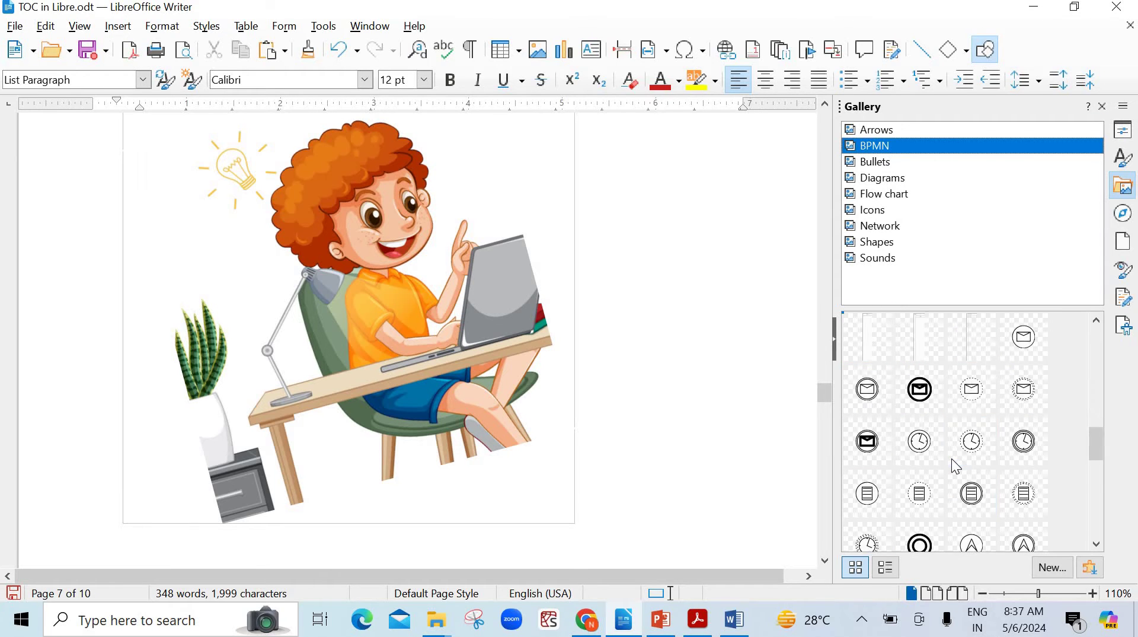
pyautogui.scroll(-5, 952, 460)
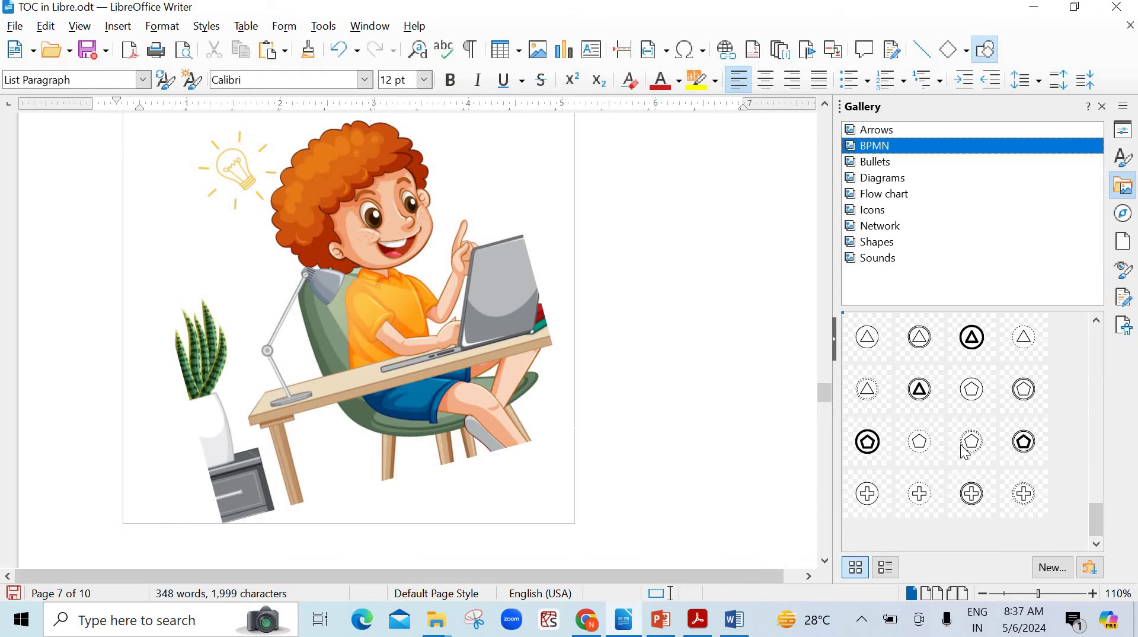
# Step: Delete the boy-at-desk image and its "Figure 1: A Boy reading" caption frame from the page
pyautogui.click(482, 357)
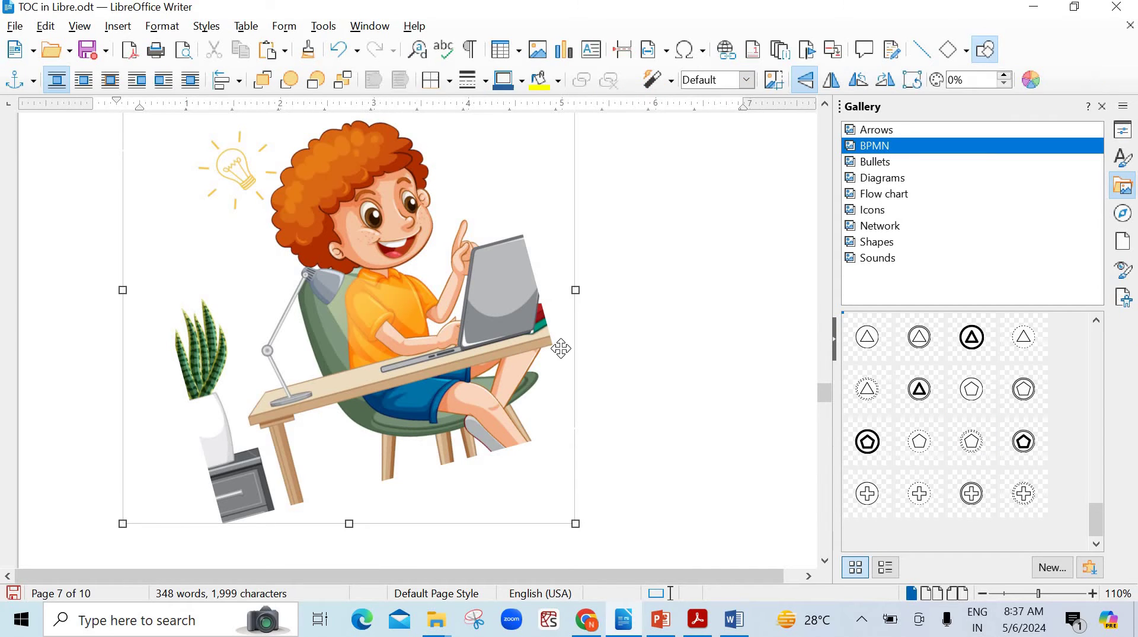
pyautogui.scroll(3, 563, 348)
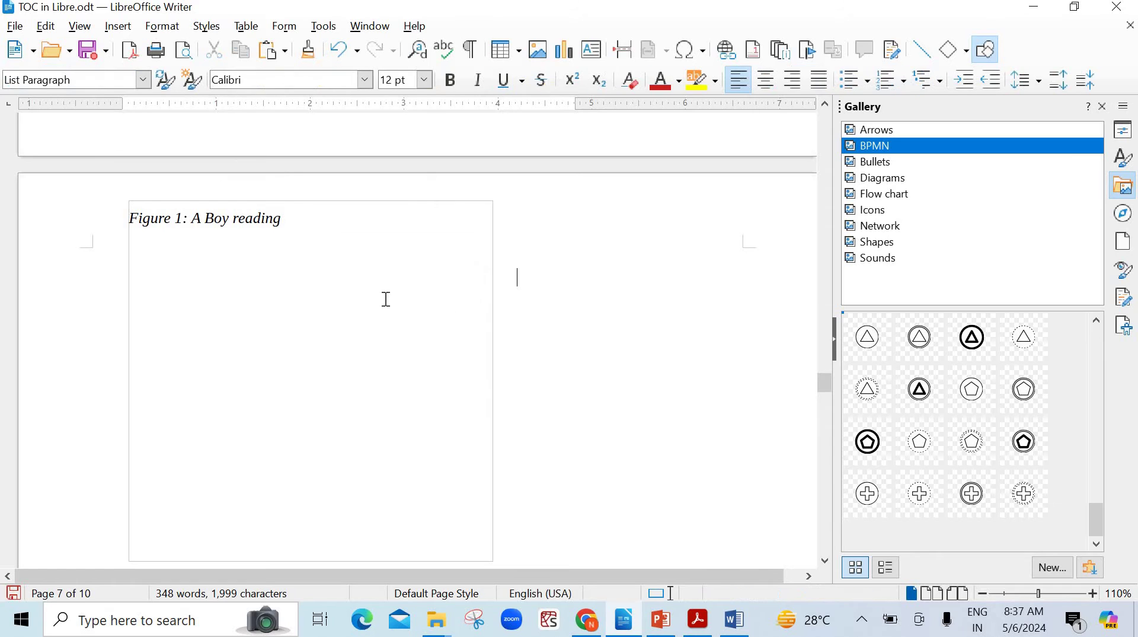
pyautogui.click(402, 201)
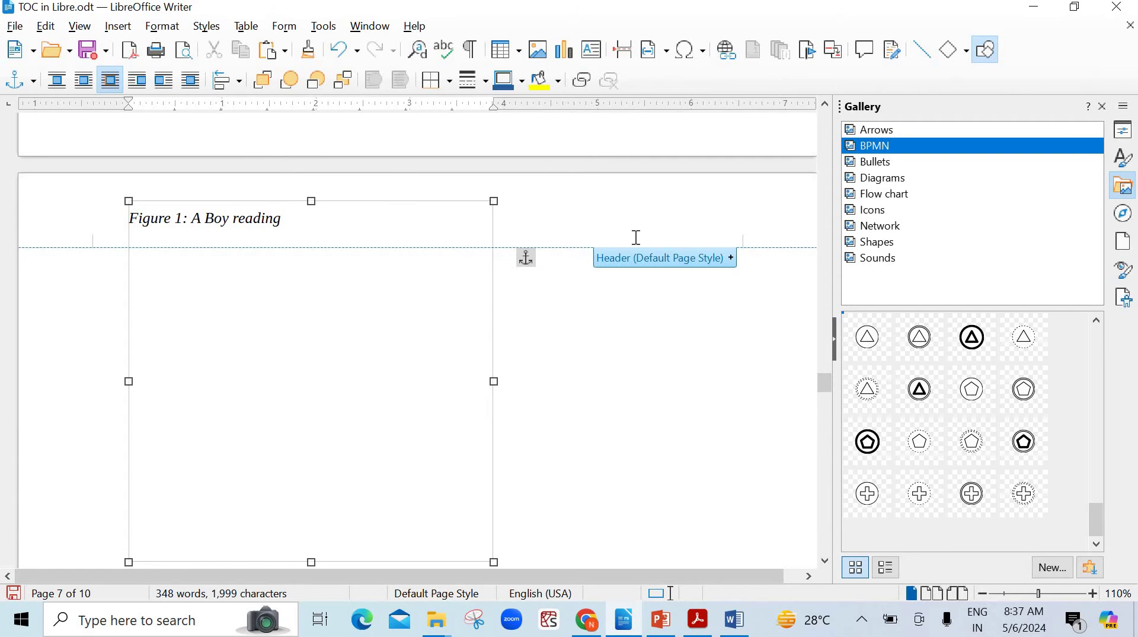
pyautogui.press('Delete')
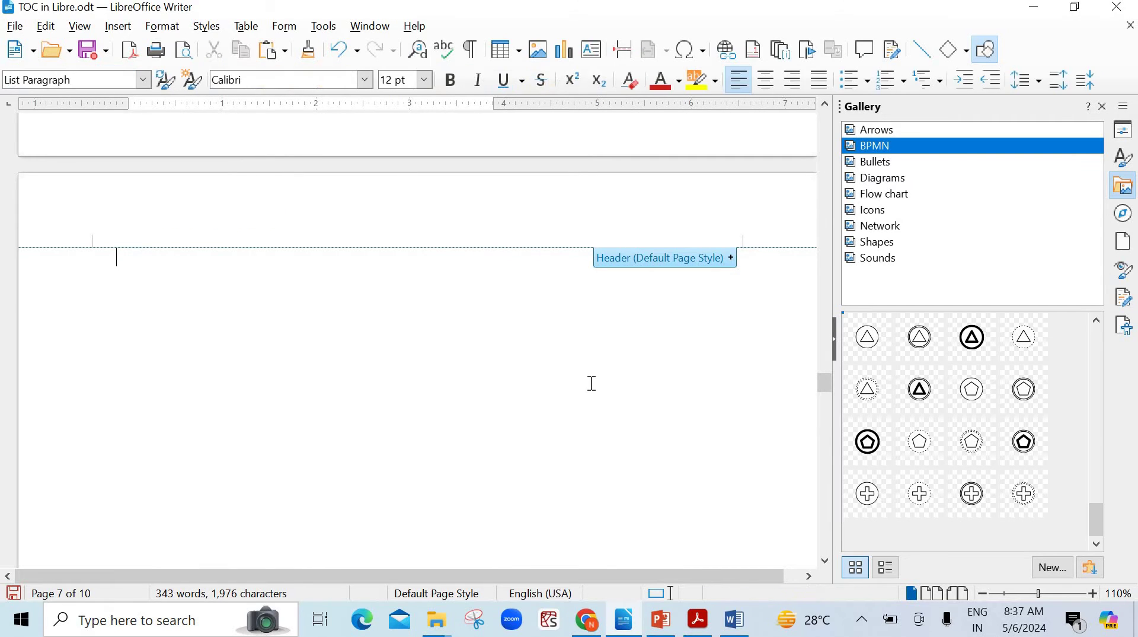
# Step: Look through the Flow chart and Diagrams themes and preview the first diagram with four coloured text boxes
pyautogui.click(886, 185)
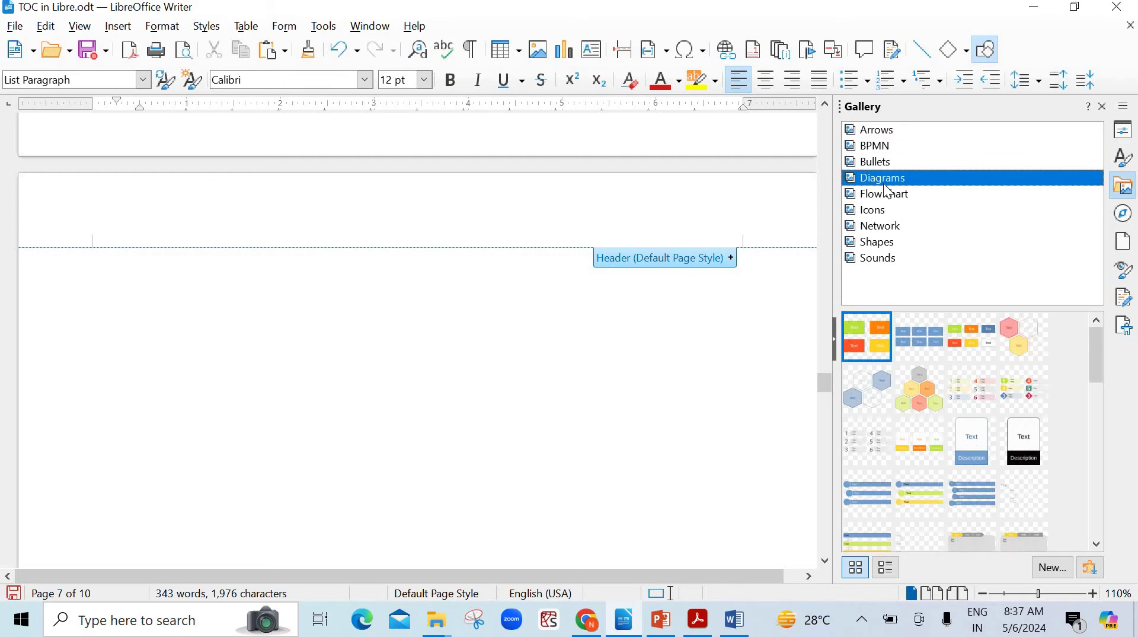
pyautogui.click(885, 195)
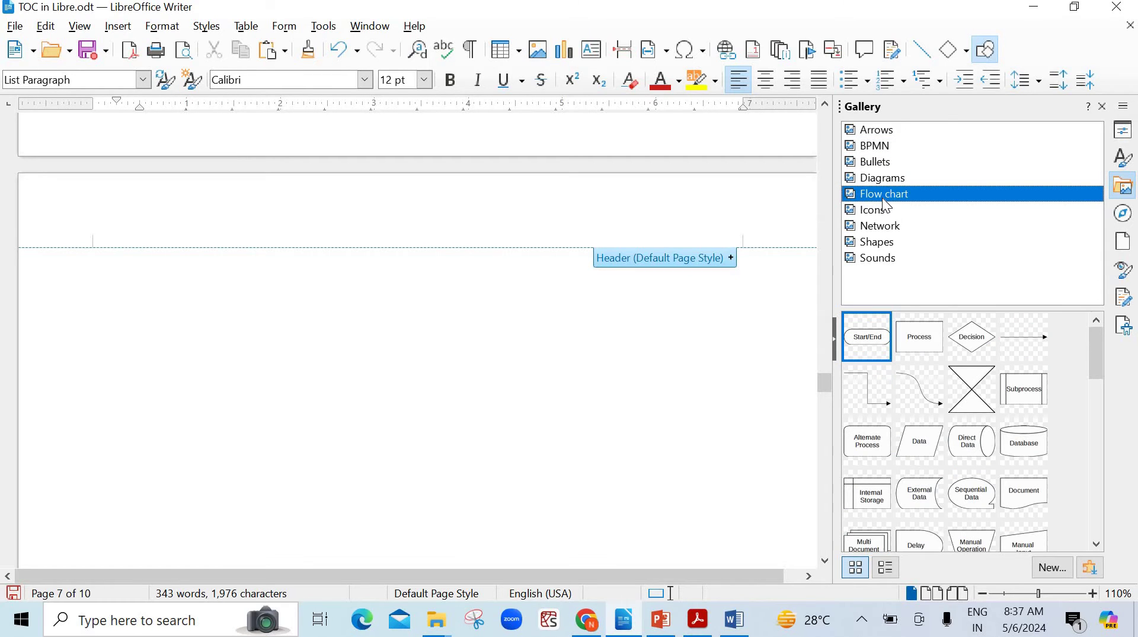
pyautogui.click(883, 181)
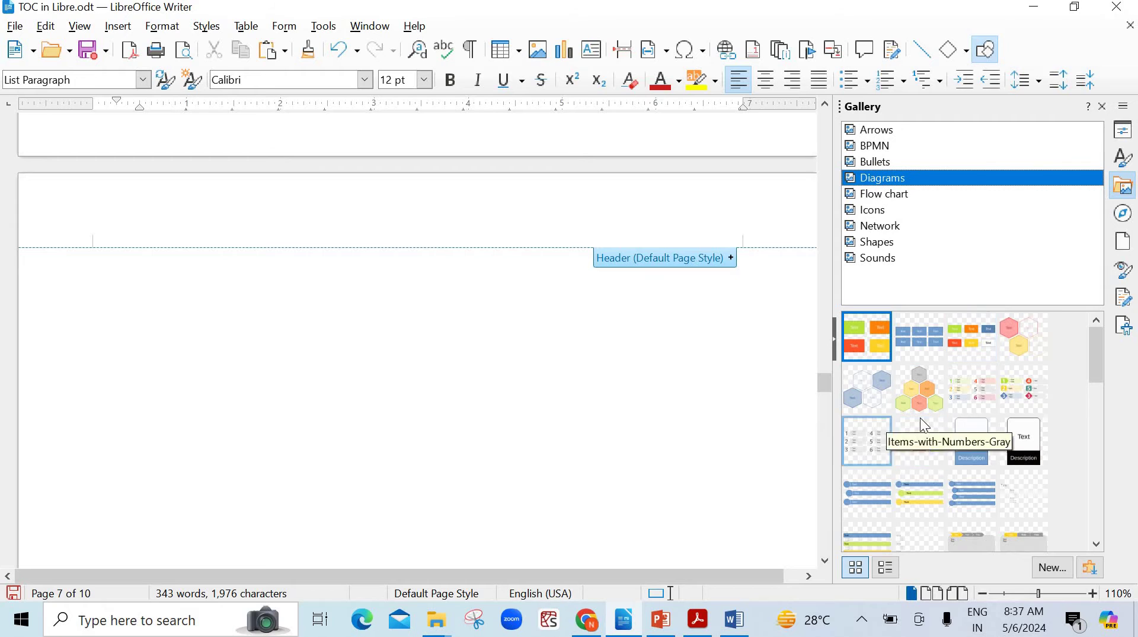
pyautogui.doubleClick(854, 340)
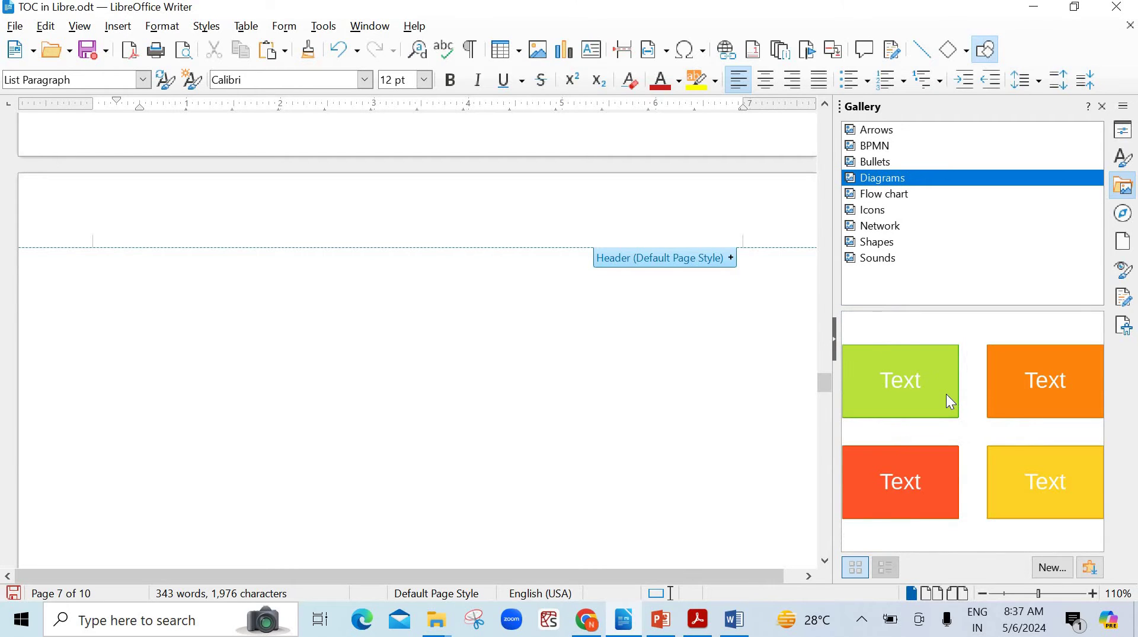
# Step: Try placing the four-box diagram on the page directly from the Gallery, undoing each insertion while keeping the caption frame deleted
pyautogui.moveTo(945, 399); pyautogui.dragTo(533, 373)
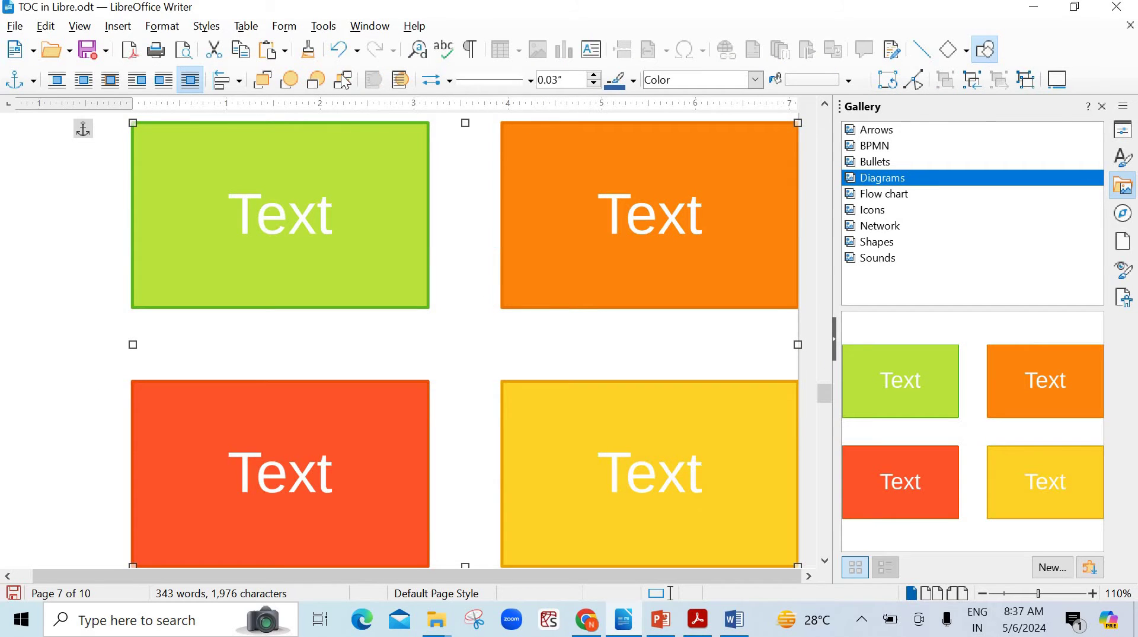
pyautogui.click(343, 51)
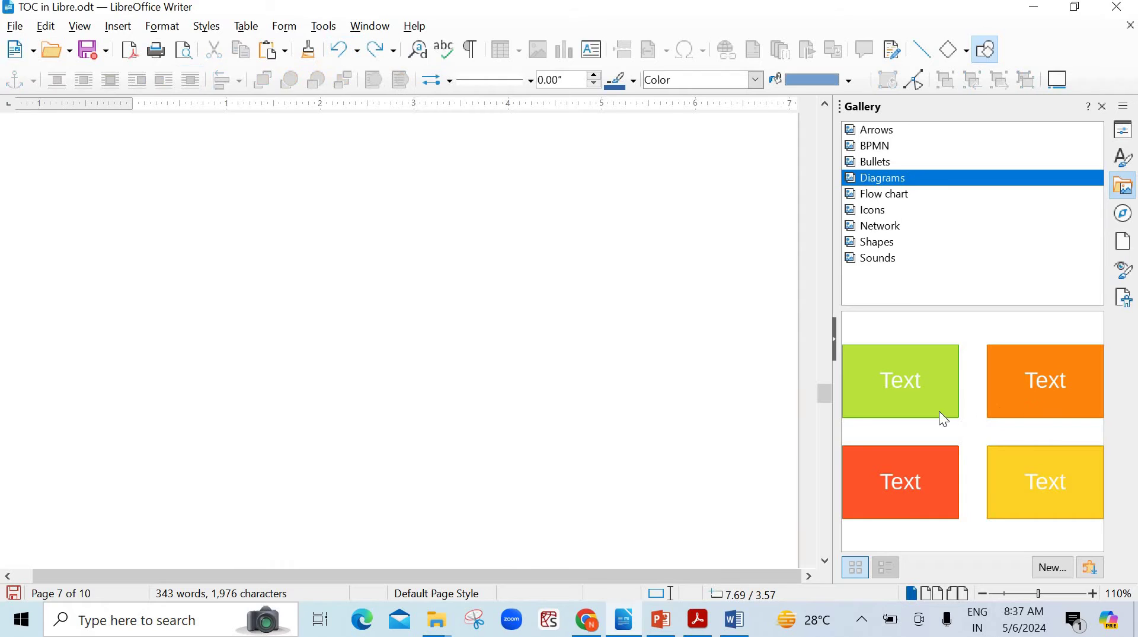
pyautogui.rightClick(924, 381)
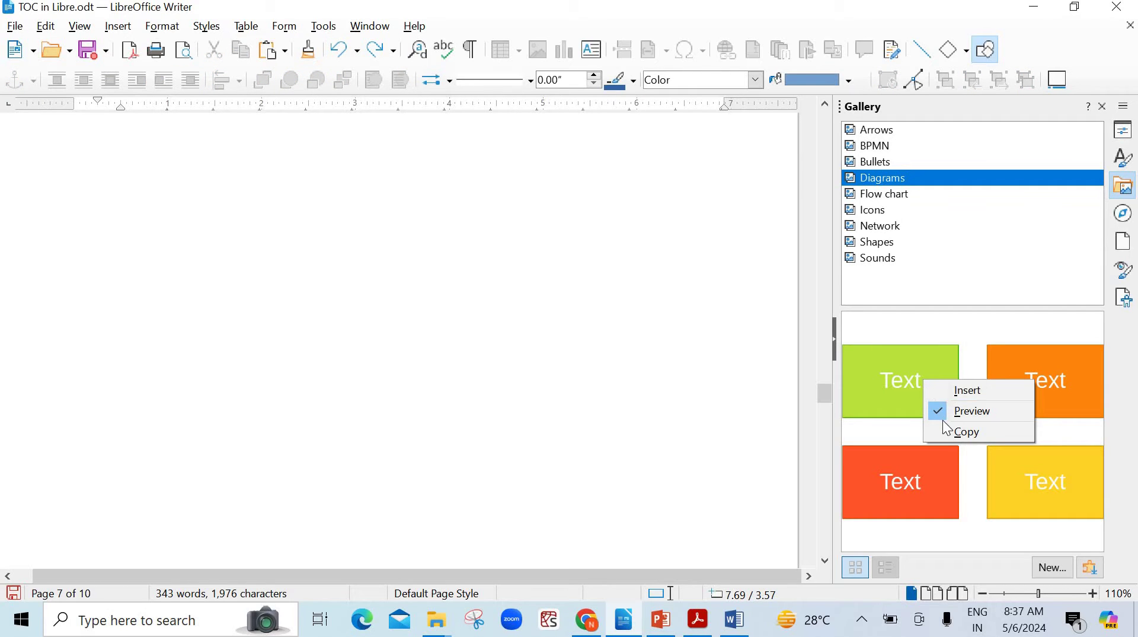
pyautogui.click(952, 392)
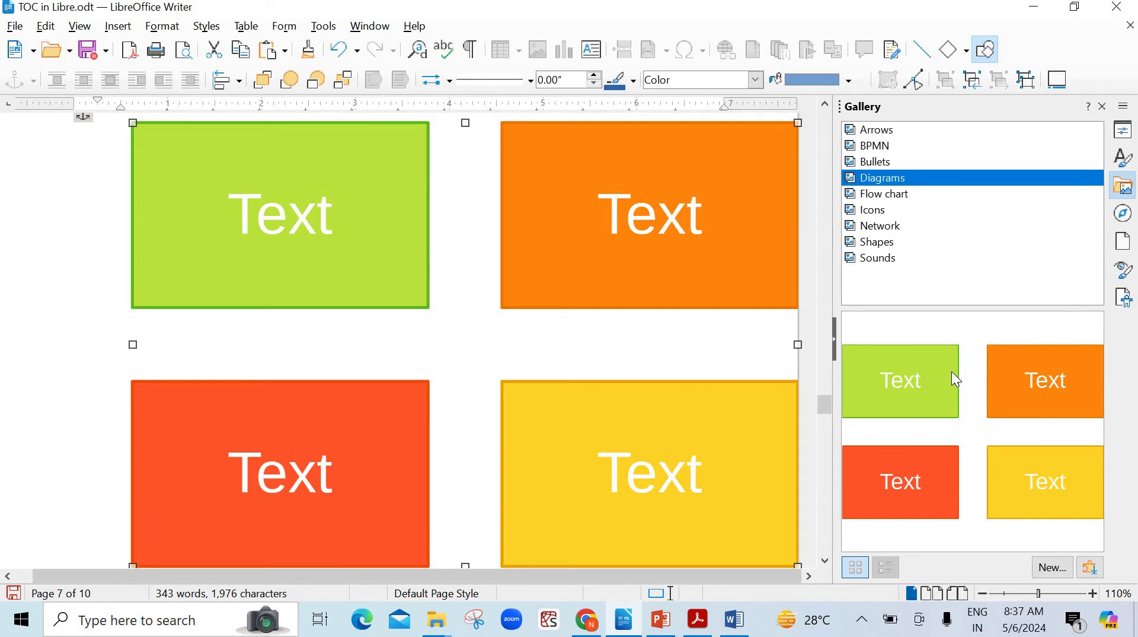
pyautogui.rightClick(922, 373)
pyautogui.click(942, 385)
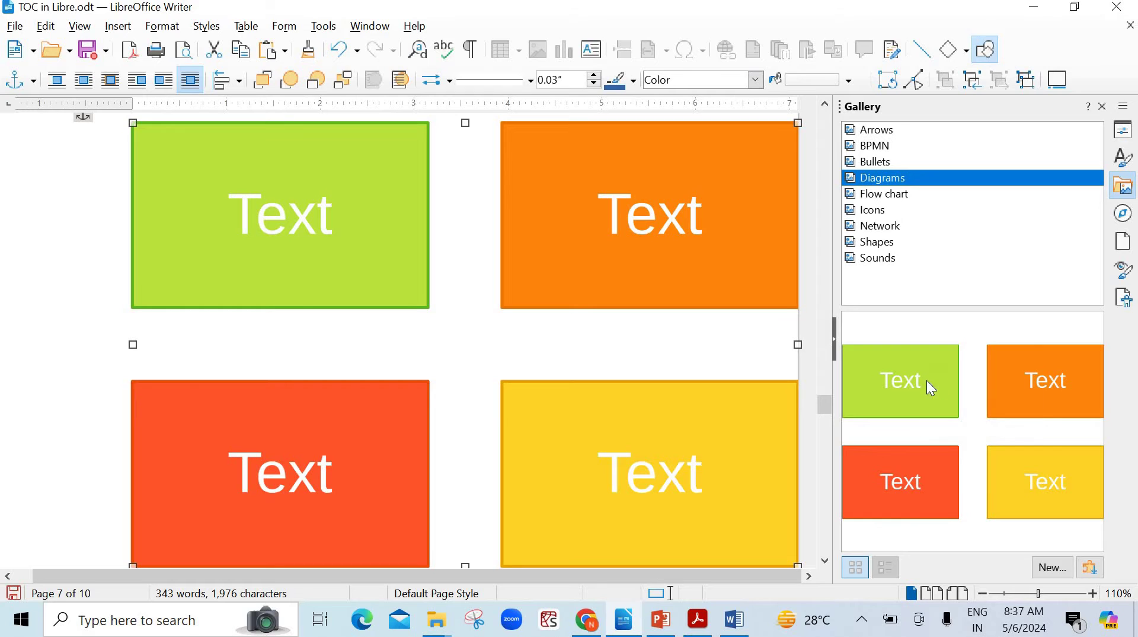
pyautogui.click(340, 50)
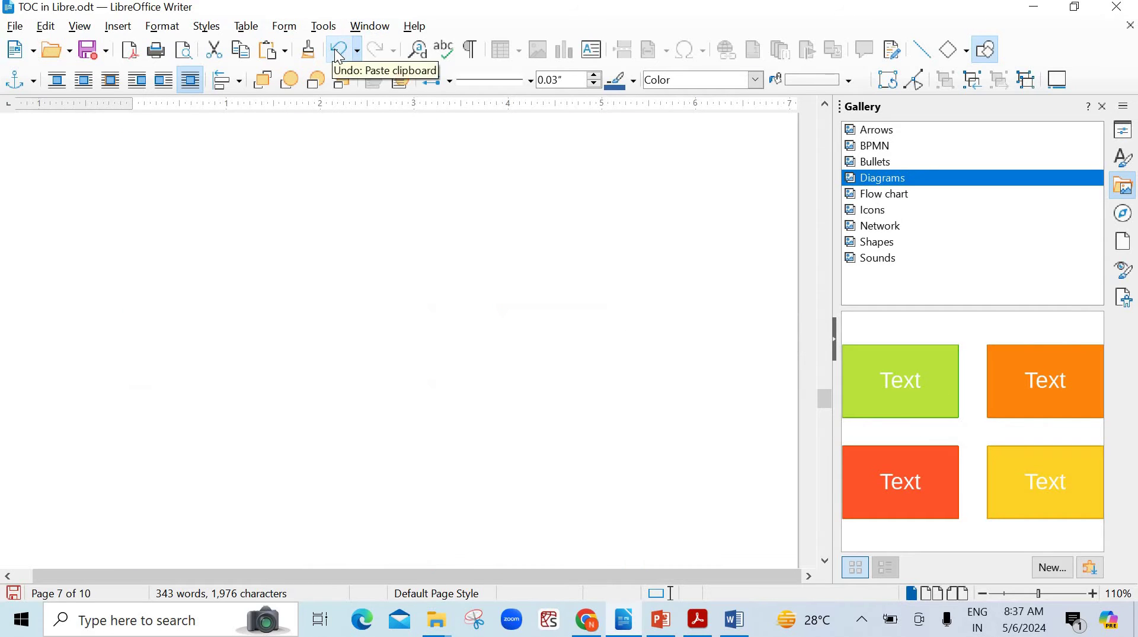
pyautogui.click(339, 50)
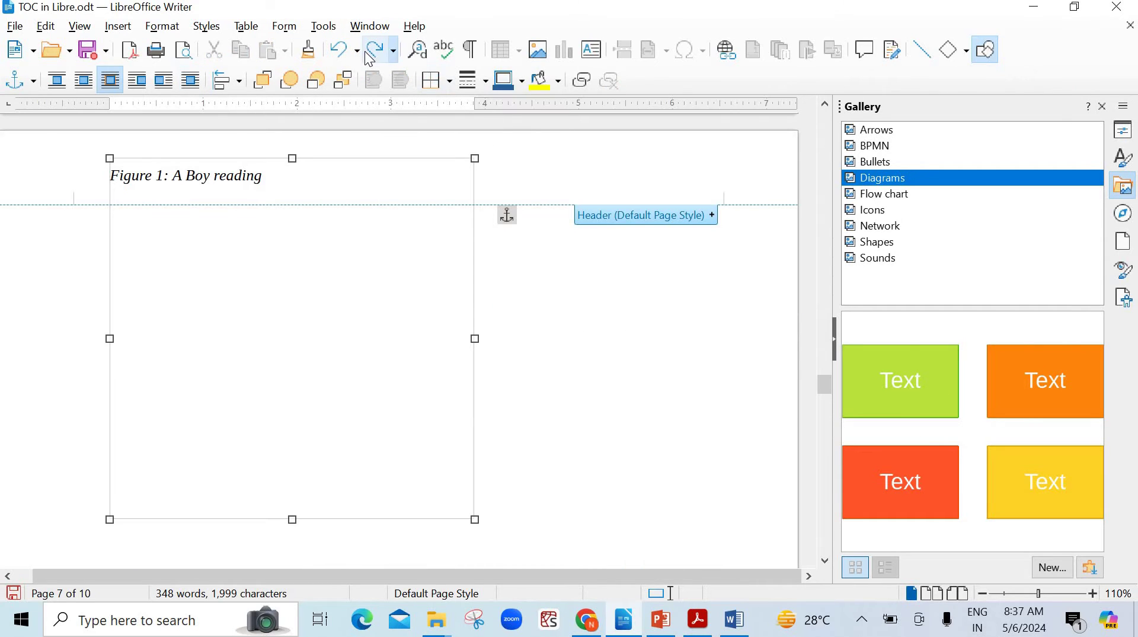
pyautogui.click(342, 50)
# Step: Paste a copy of the four-box Gallery diagram onto the page and shrink it to about 4.94 × 3.42 inches
pyautogui.rightClick(910, 362)
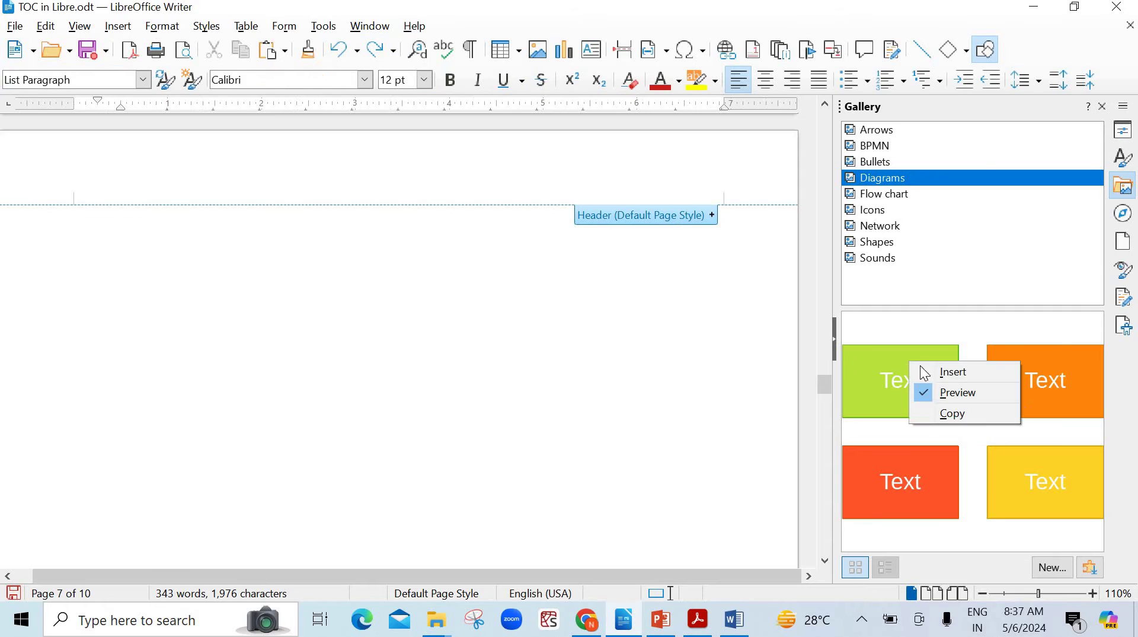
pyautogui.click(965, 418)
pyautogui.rightClick(497, 375)
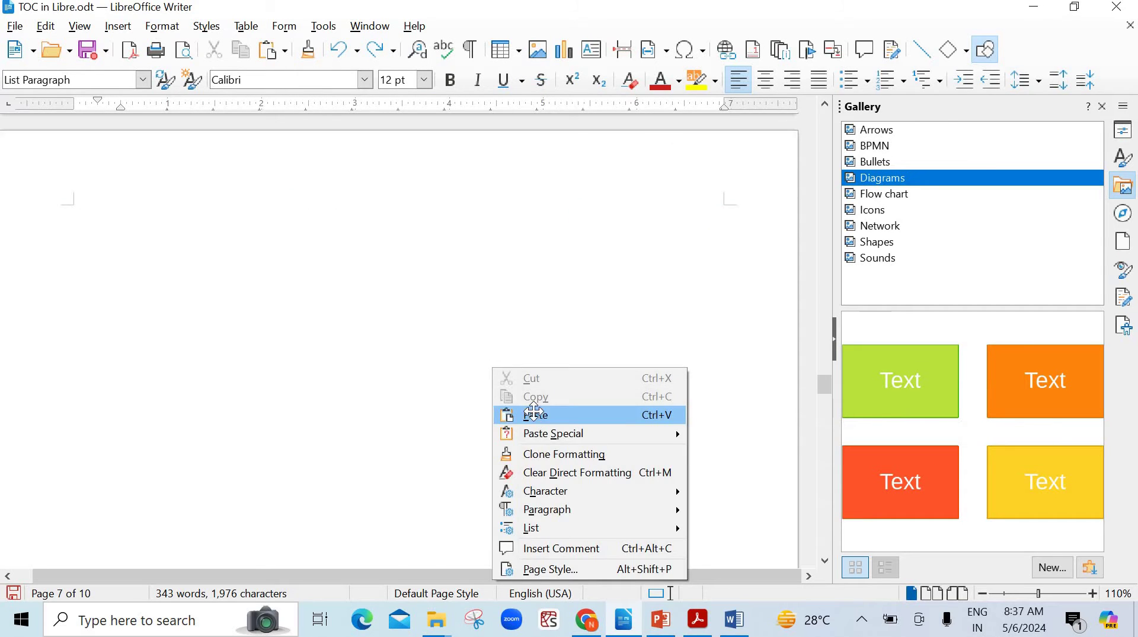
pyautogui.click(534, 413)
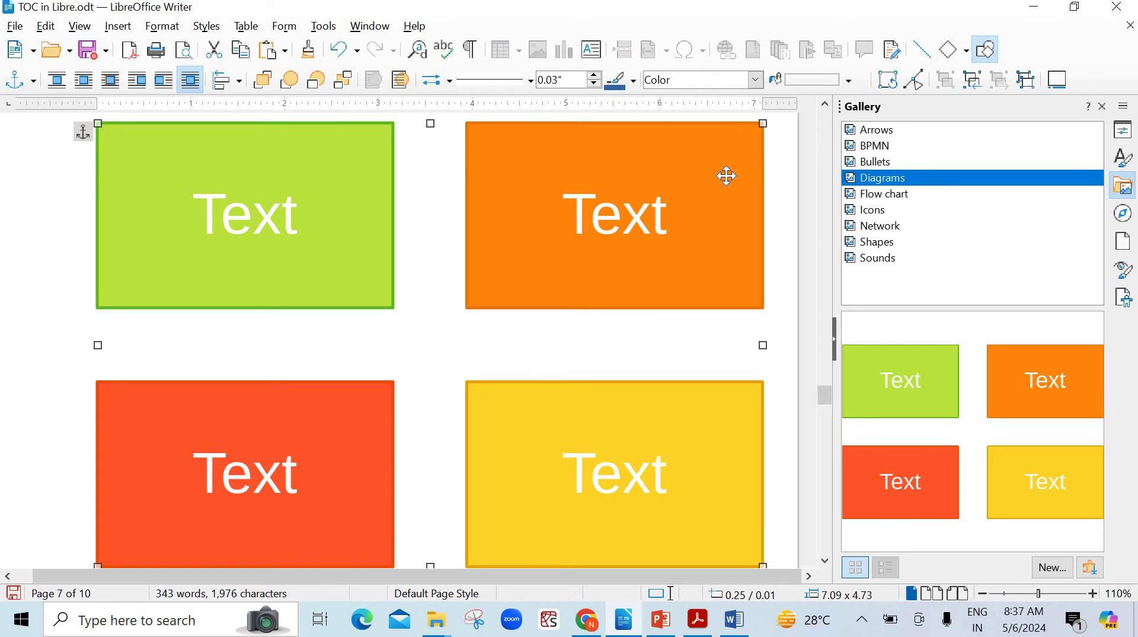
pyautogui.moveTo(763, 122); pyautogui.dragTo(586, 231)
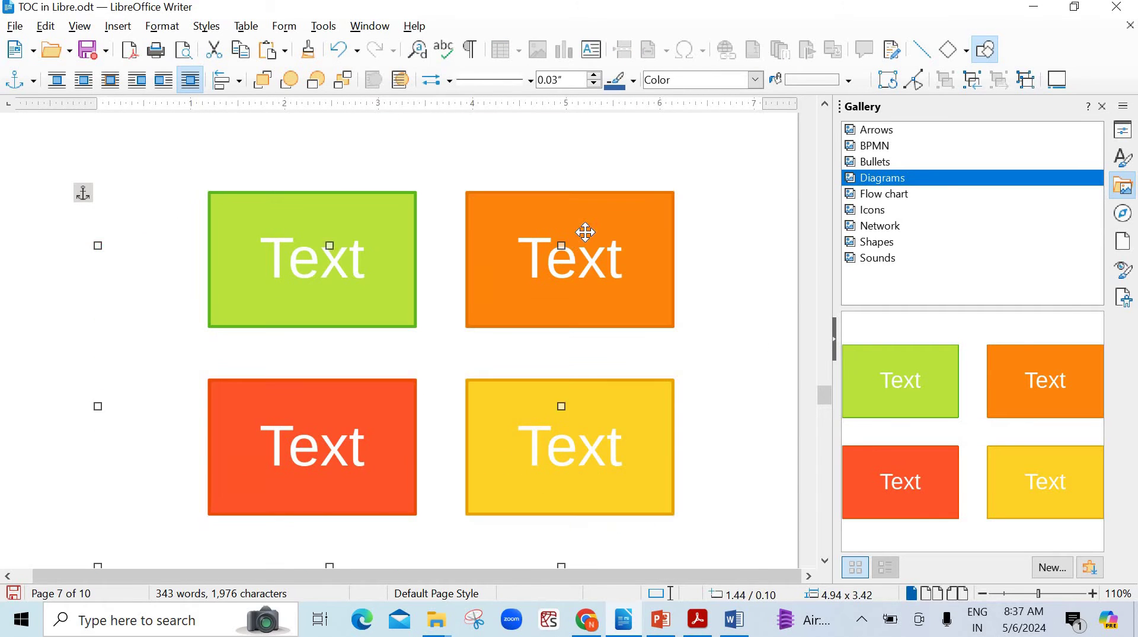
# Step: Flip the four-box diagram vertically and horizontally
pyautogui.rightClick(532, 284)
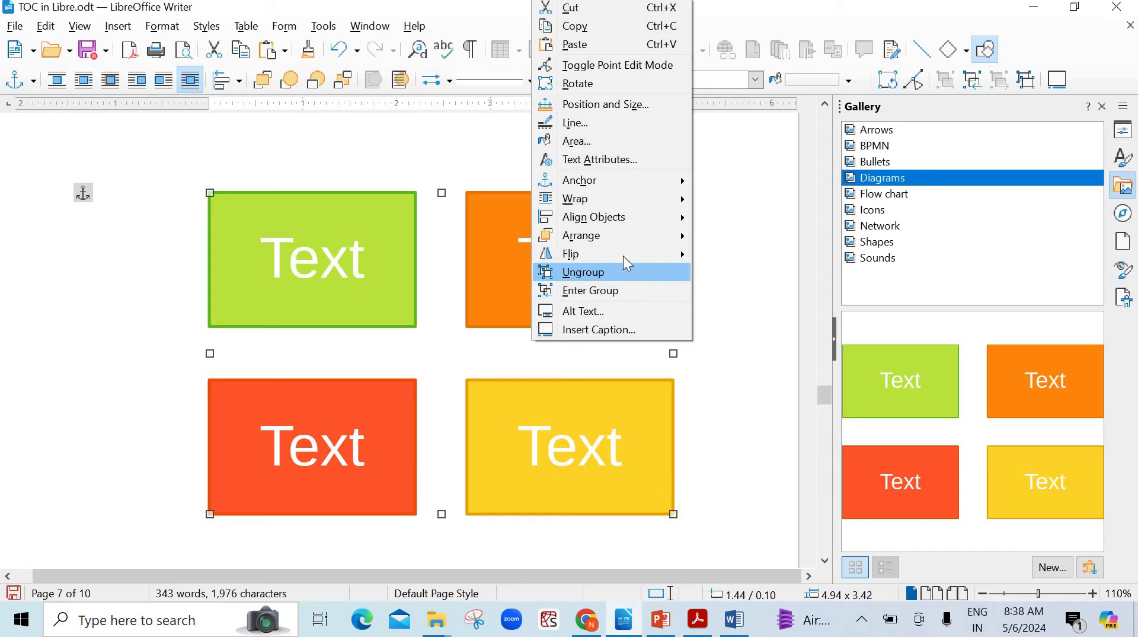
pyautogui.moveTo(618, 236)
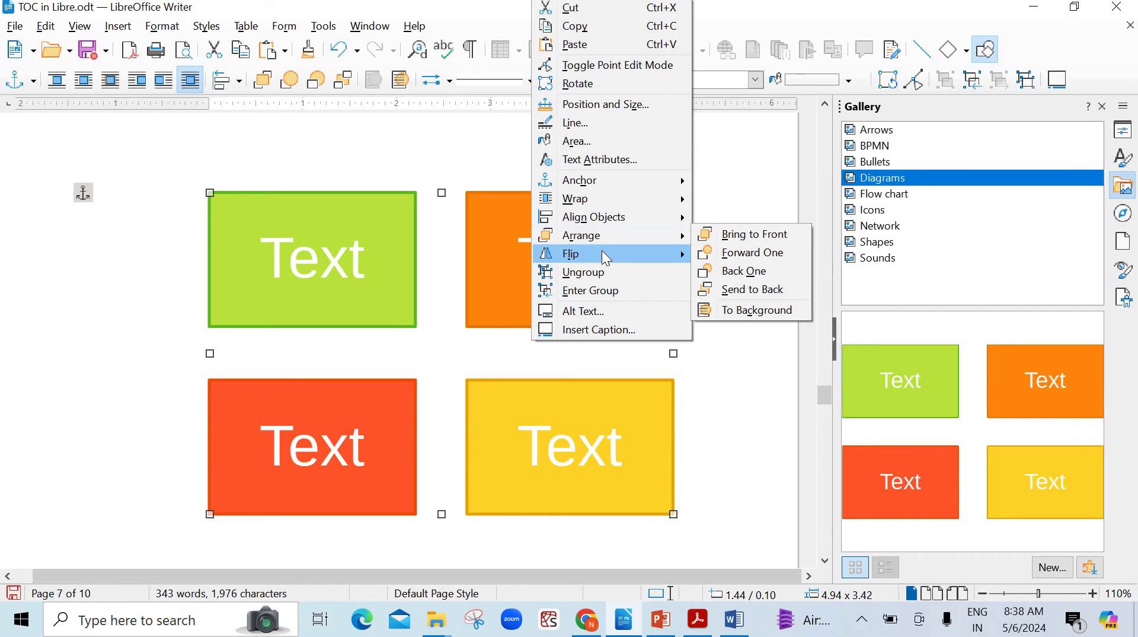
pyautogui.moveTo(602, 254)
pyautogui.click(745, 255)
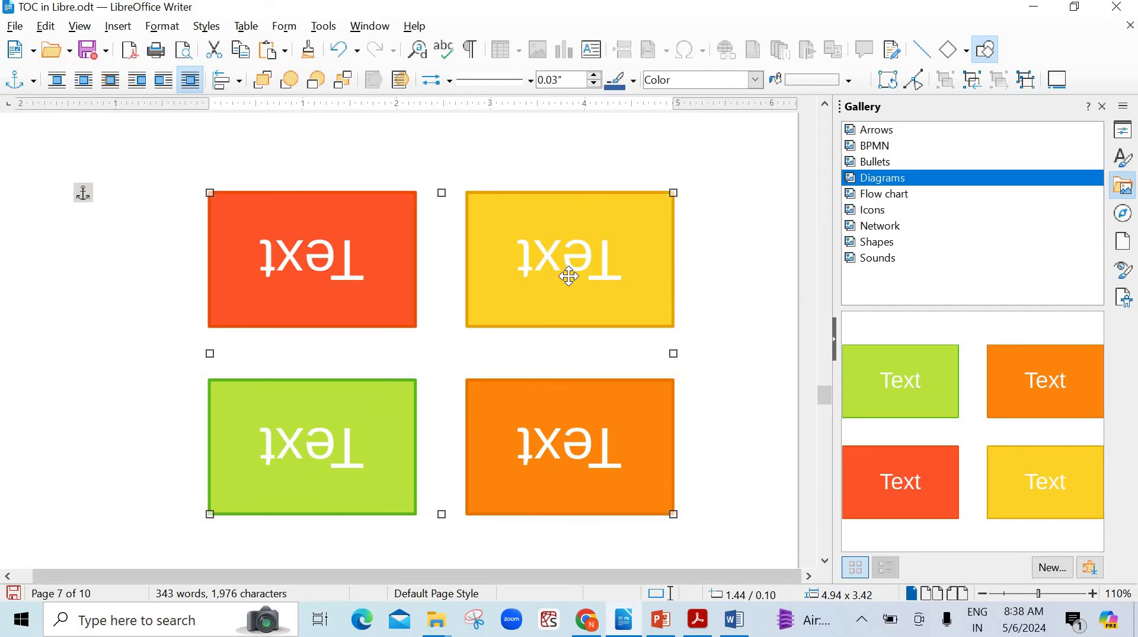
pyautogui.rightClick(573, 285)
pyautogui.moveTo(712, 254)
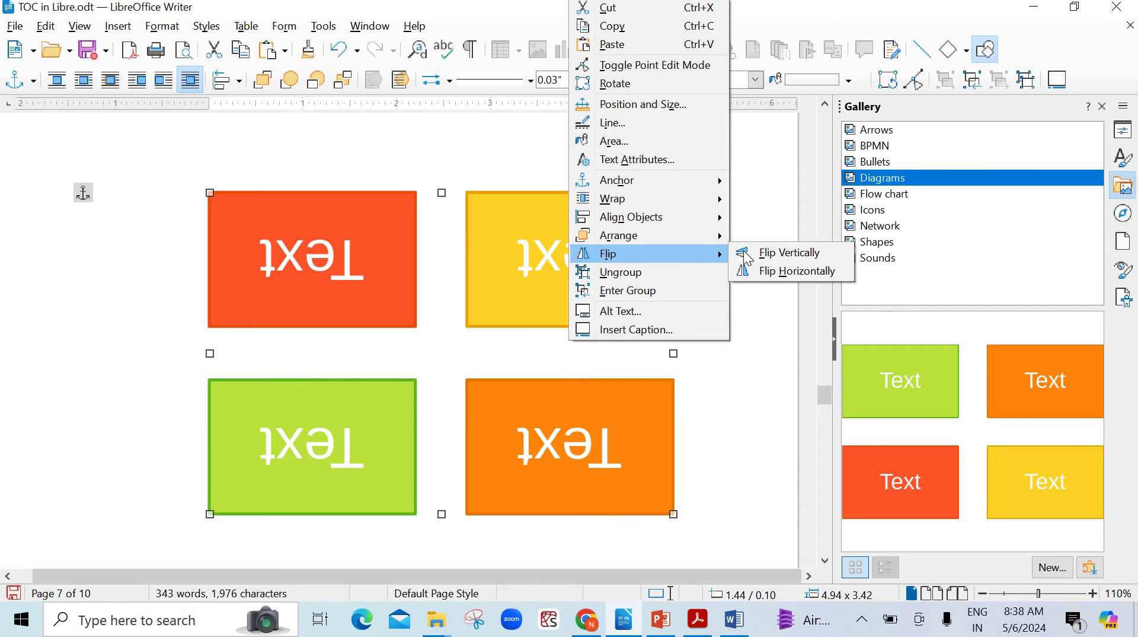
pyautogui.click(791, 267)
# Step: Use the Rotate mode to slant the diagram's boxes into parallelograms, making the group about 5.55 × 3.12 inches
pyautogui.rightClick(484, 270)
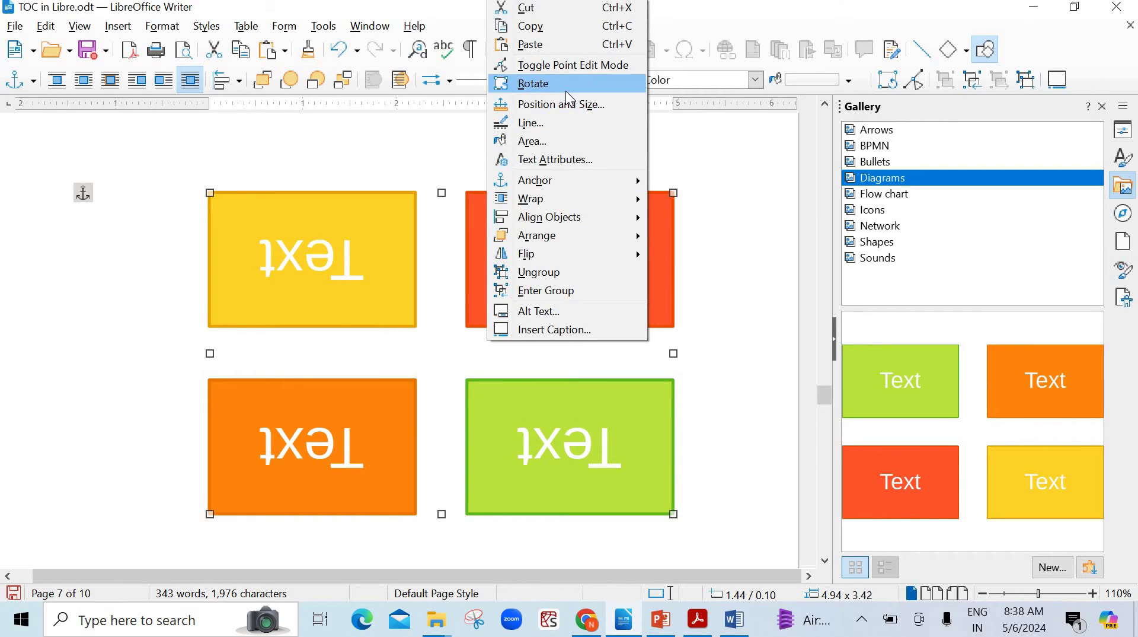
pyautogui.click(534, 83)
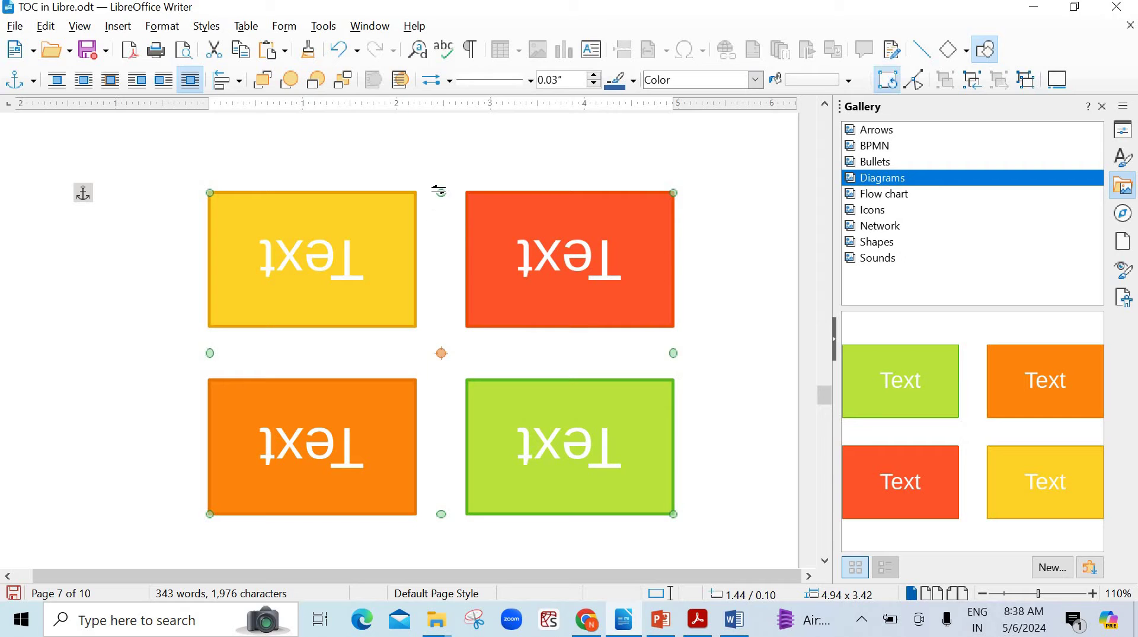
pyautogui.moveTo(439, 191)
pyautogui.mouseDown()
pyautogui.moveTo(465, 253)
pyautogui.moveTo(508, 262)
pyautogui.moveTo(294, 226)
pyautogui.moveTo(553, 229)
pyautogui.moveTo(348, 198)
pyautogui.moveTo(236, 135)
pyautogui.moveTo(435, 195)
pyautogui.mouseUp()
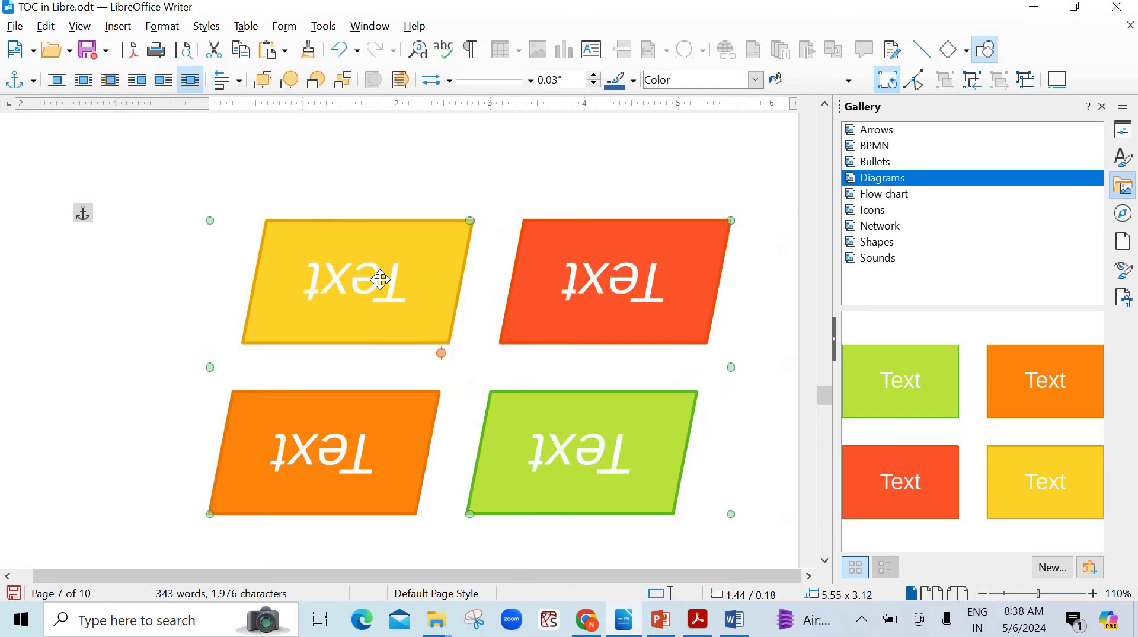
# Step: Apply the Blink text animation effect to the slanted four-box diagram through its text attributes
pyautogui.rightClick(385, 287)
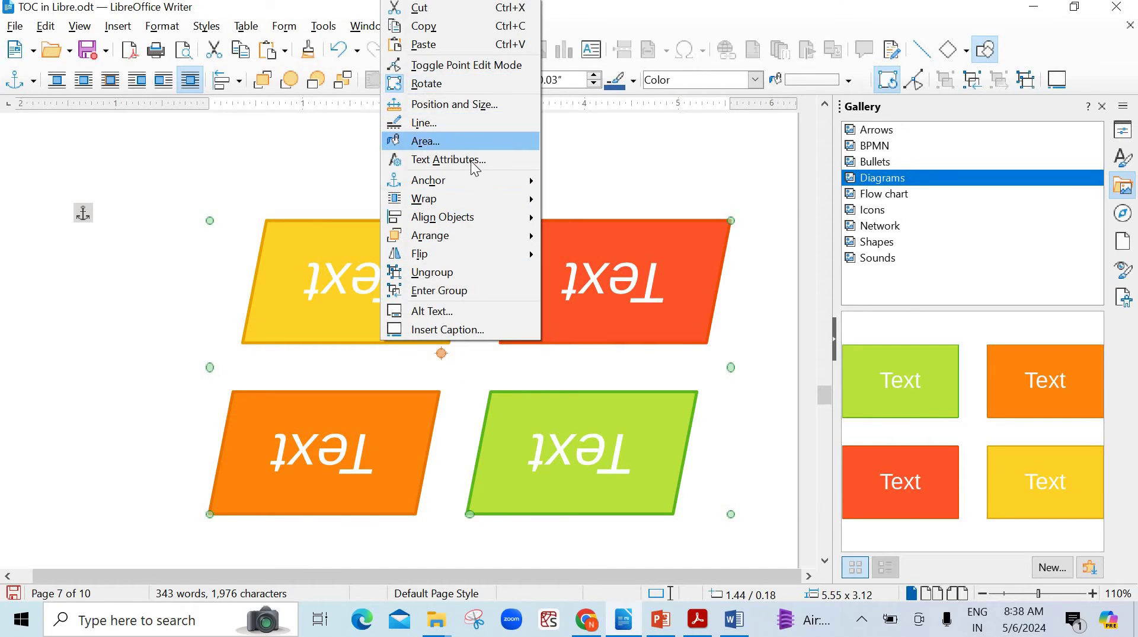
pyautogui.click(436, 161)
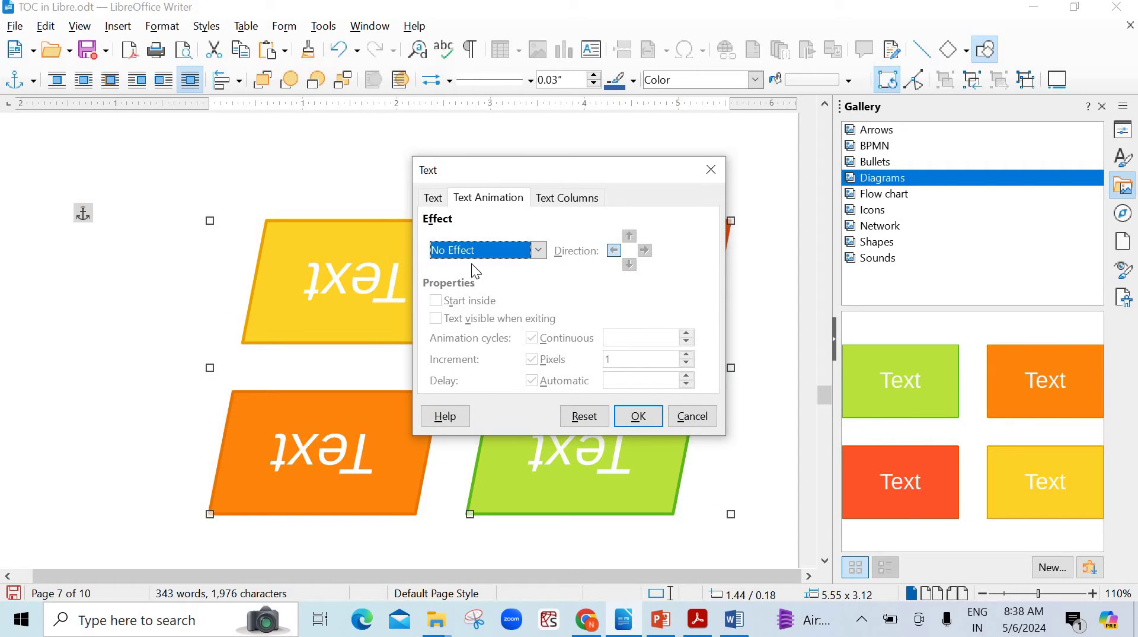
pyautogui.click(538, 251)
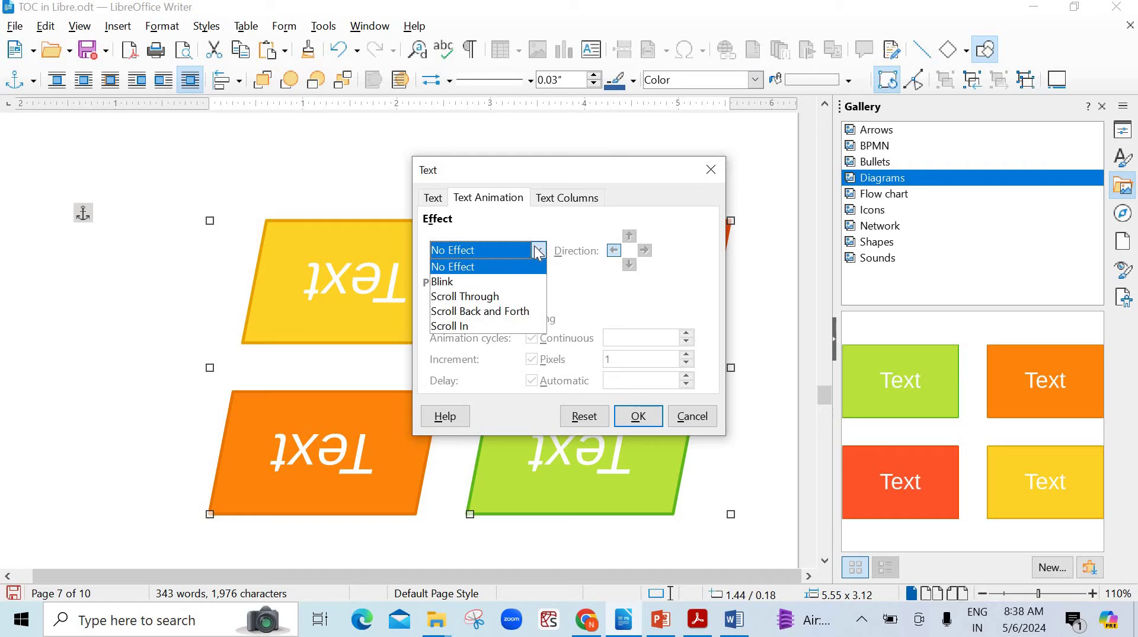
pyautogui.click(478, 282)
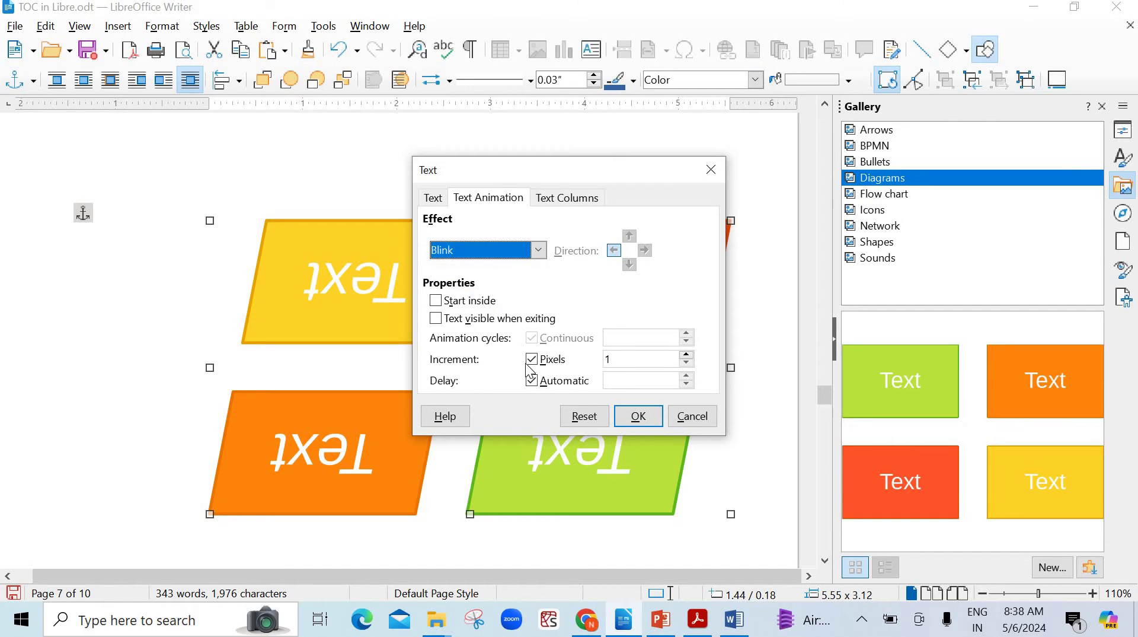
pyautogui.click(637, 415)
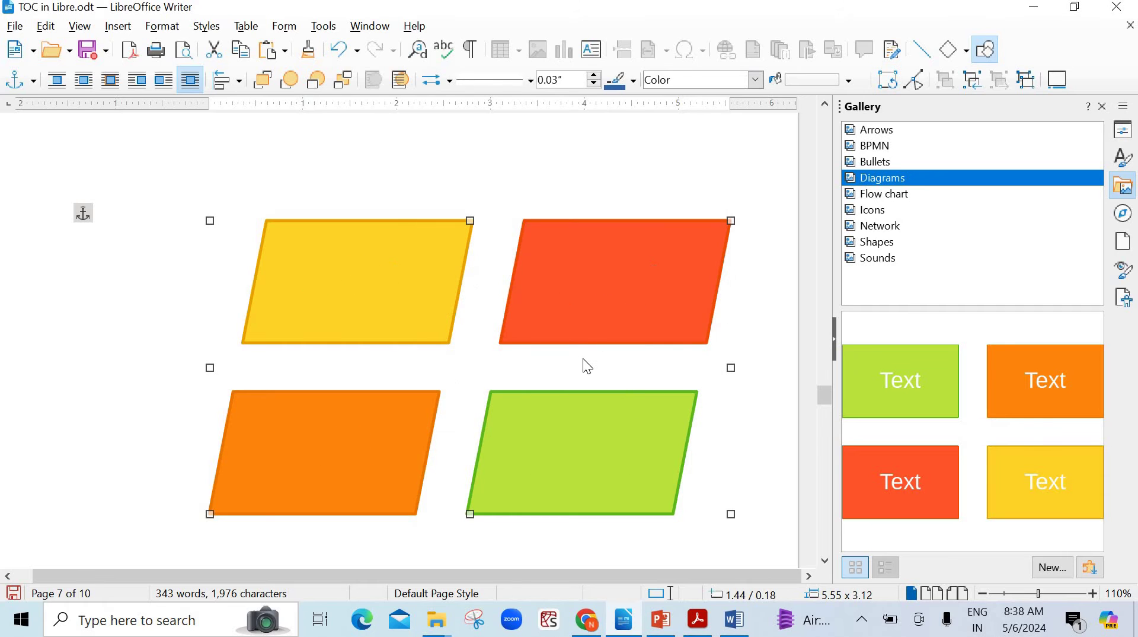
# Step: Change the diagram's text animation effect to Scroll Through
pyautogui.rightClick(439, 287)
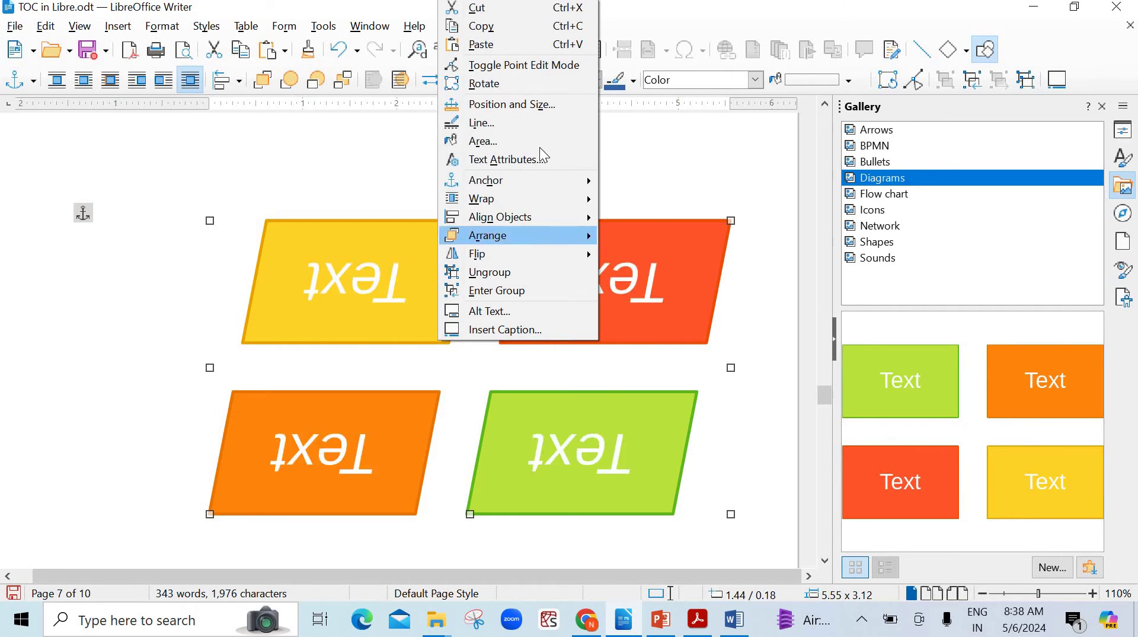
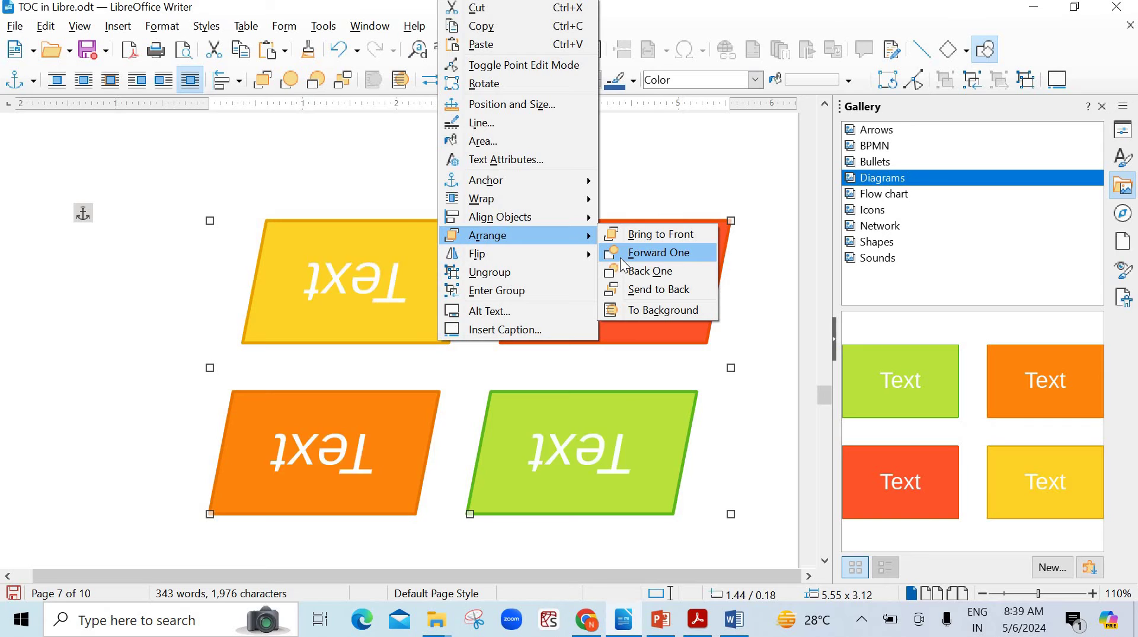
pyautogui.click(557, 162)
pyautogui.click(539, 251)
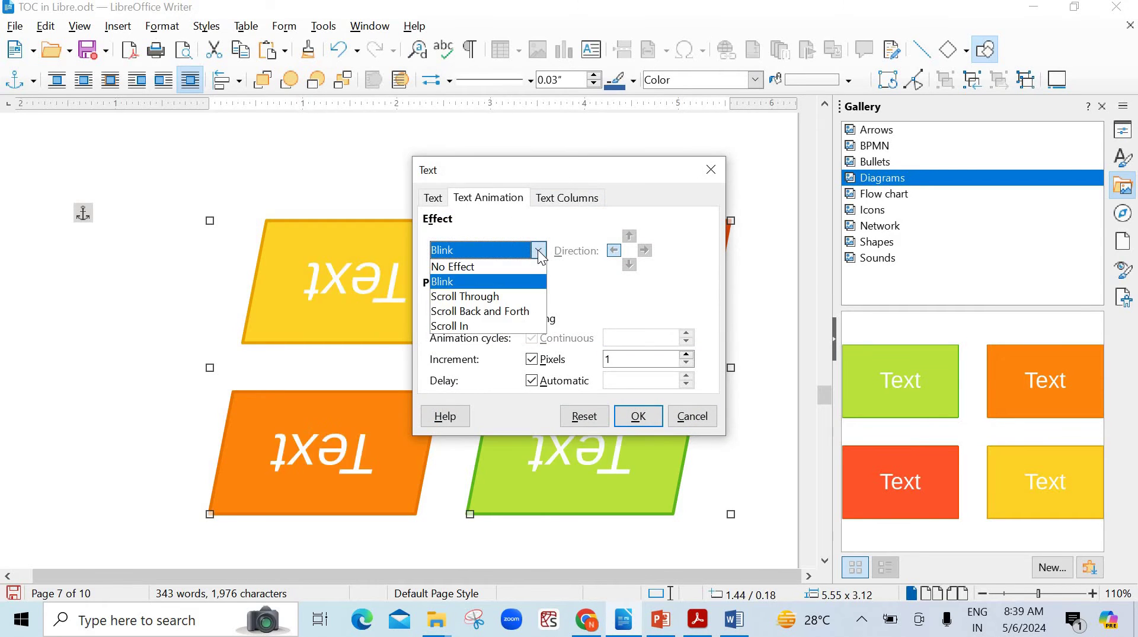
pyautogui.click(501, 297)
pyautogui.click(637, 426)
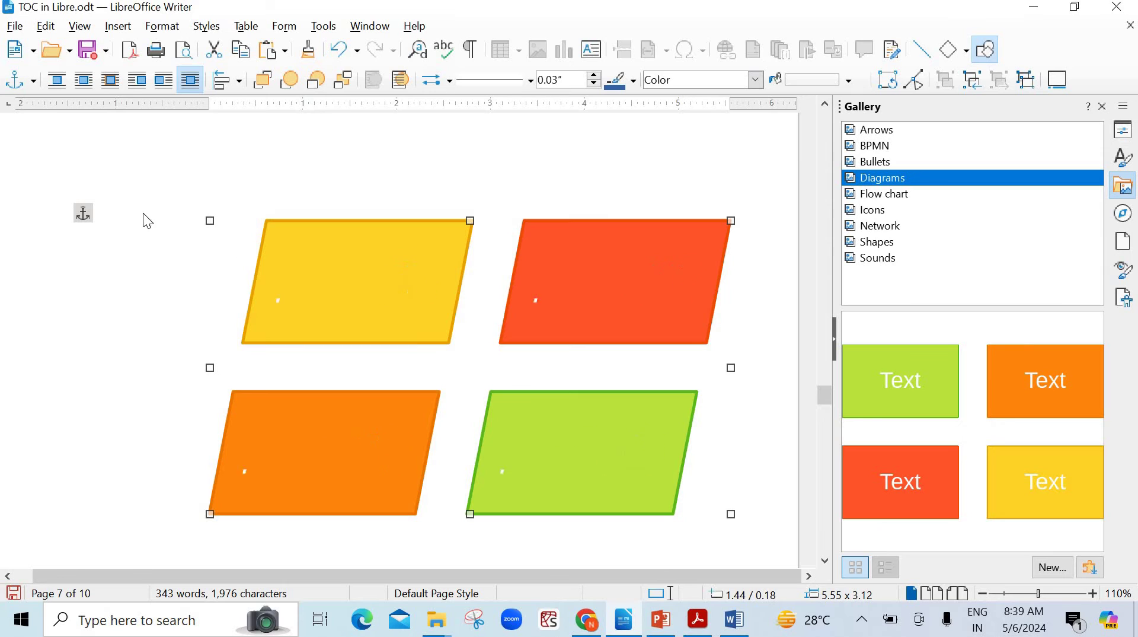
# Step: Undo the text animation, slant and flip changes made to the four-box diagram
pyautogui.click(342, 51)
pyautogui.click(343, 51)
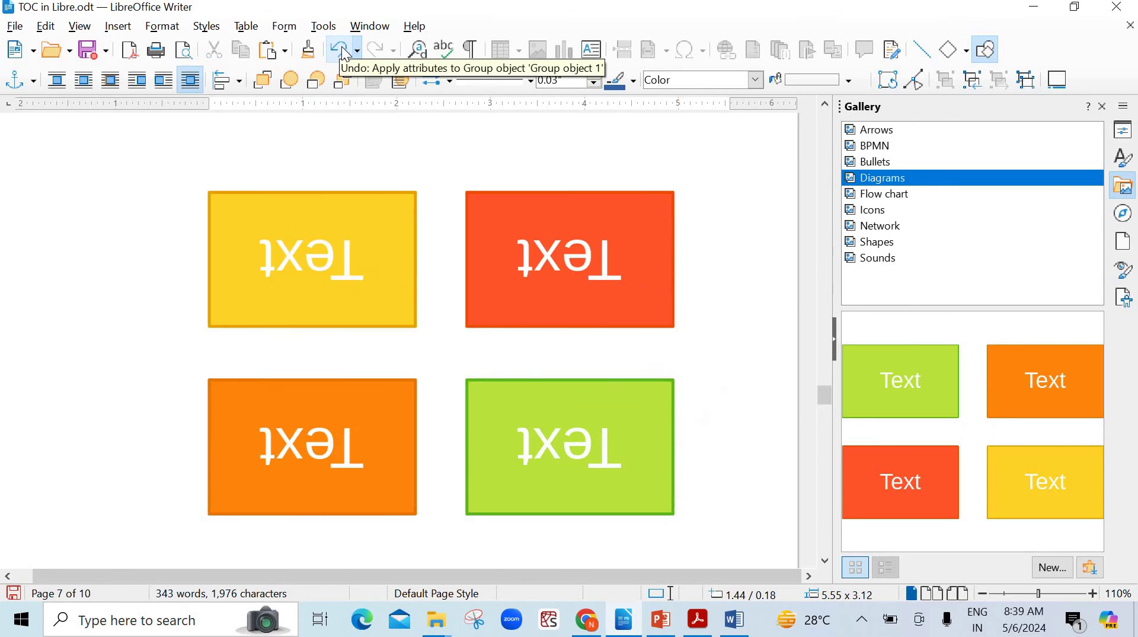
pyautogui.click(344, 51)
pyautogui.click(344, 51)
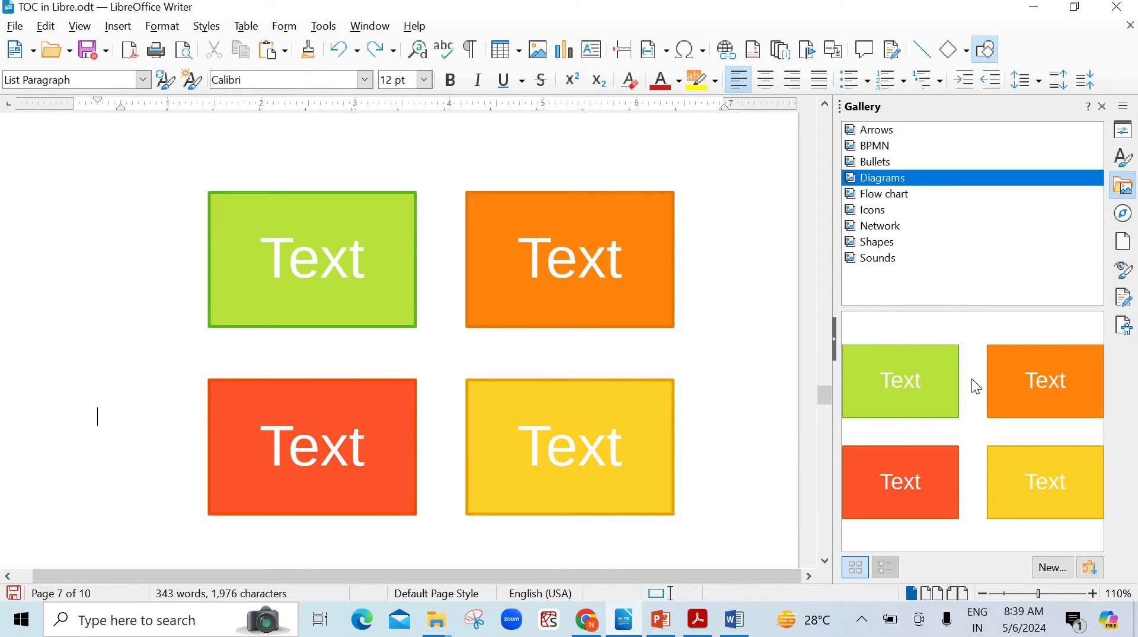
# Step: Browse the Flow chart and Network Gallery themes, and ungroup the four-box diagram on the page
pyautogui.click(874, 199)
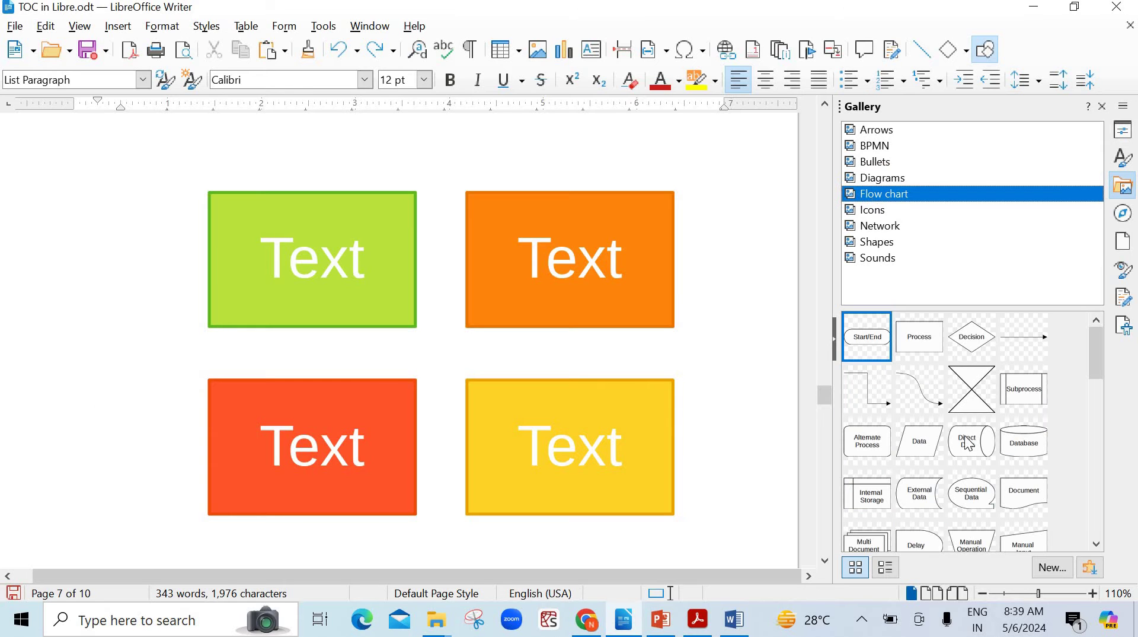
pyautogui.click(879, 229)
pyautogui.click(642, 266)
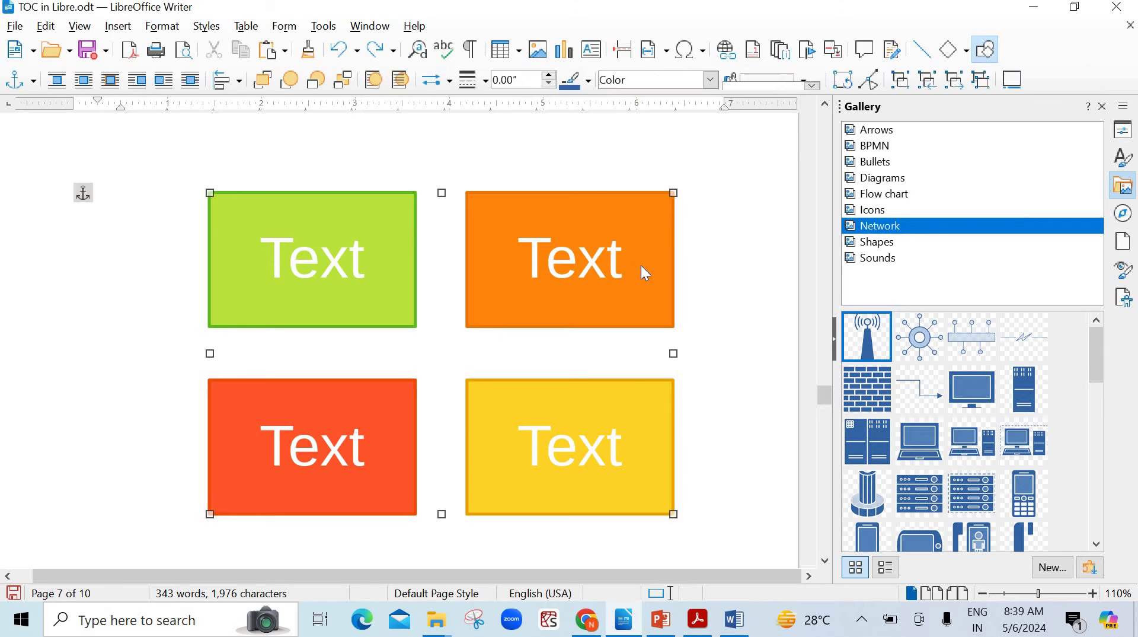
pyautogui.rightClick(642, 265)
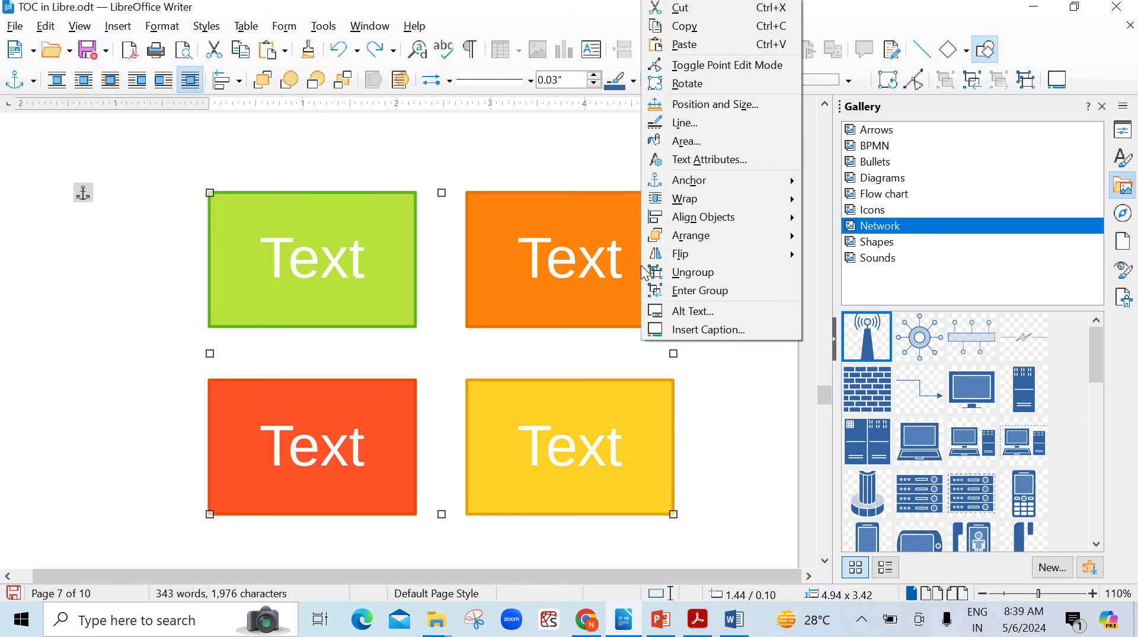
pyautogui.click(670, 271)
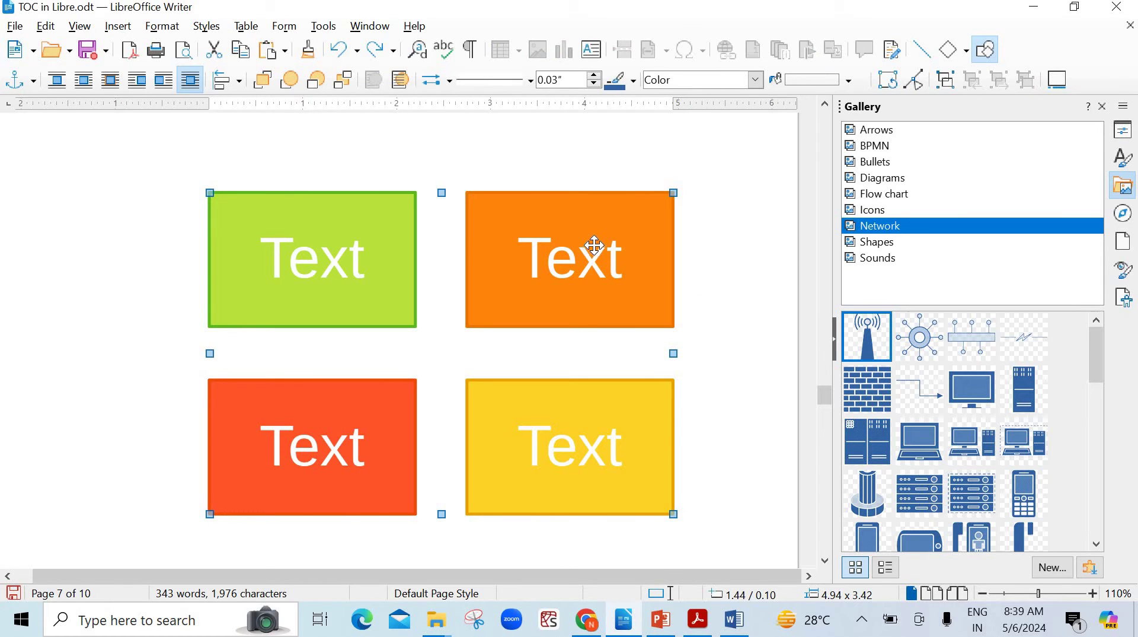
# Step: Move the ungrouped boxes apart, with green and red toward the page's left and yellow overlapping the orange box's lower corner
pyautogui.moveTo(594, 245); pyautogui.dragTo(658, 238)
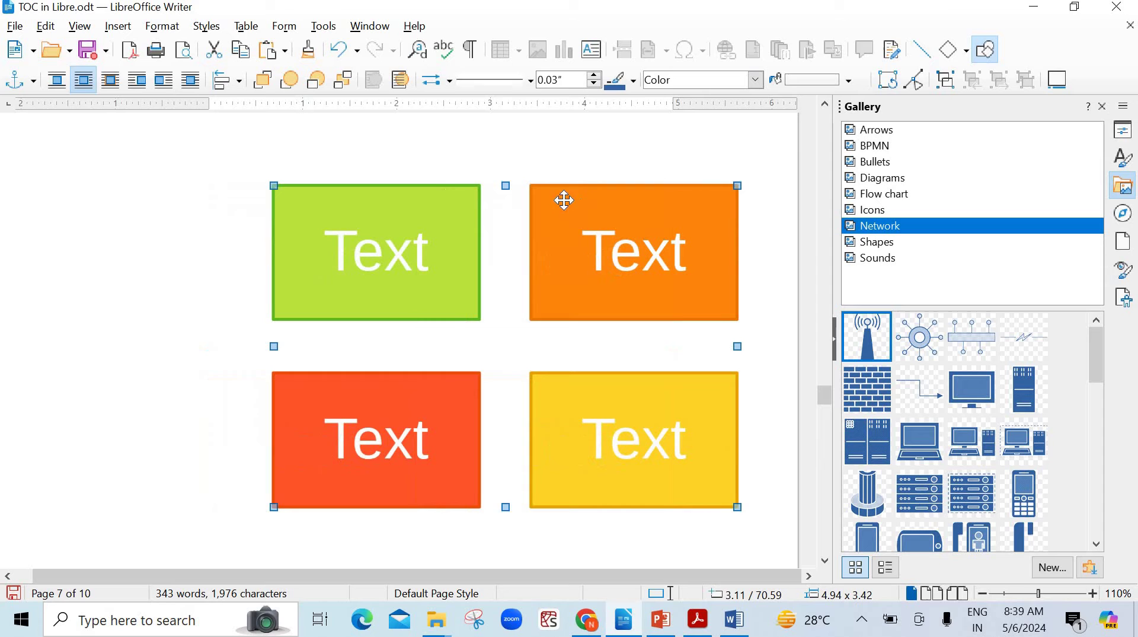
pyautogui.click(531, 150)
pyautogui.click(600, 245)
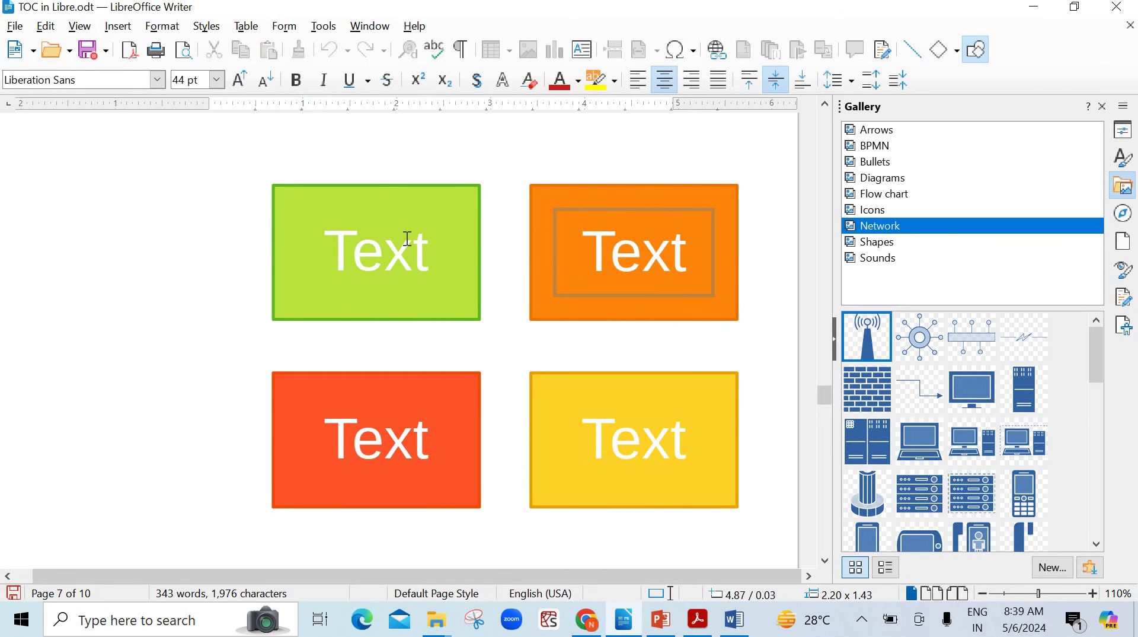
pyautogui.moveTo(407, 246); pyautogui.dragTo(135, 197)
pyautogui.moveTo(338, 395); pyautogui.dragTo(223, 378)
pyautogui.moveTo(581, 432); pyautogui.dragTo(440, 340)
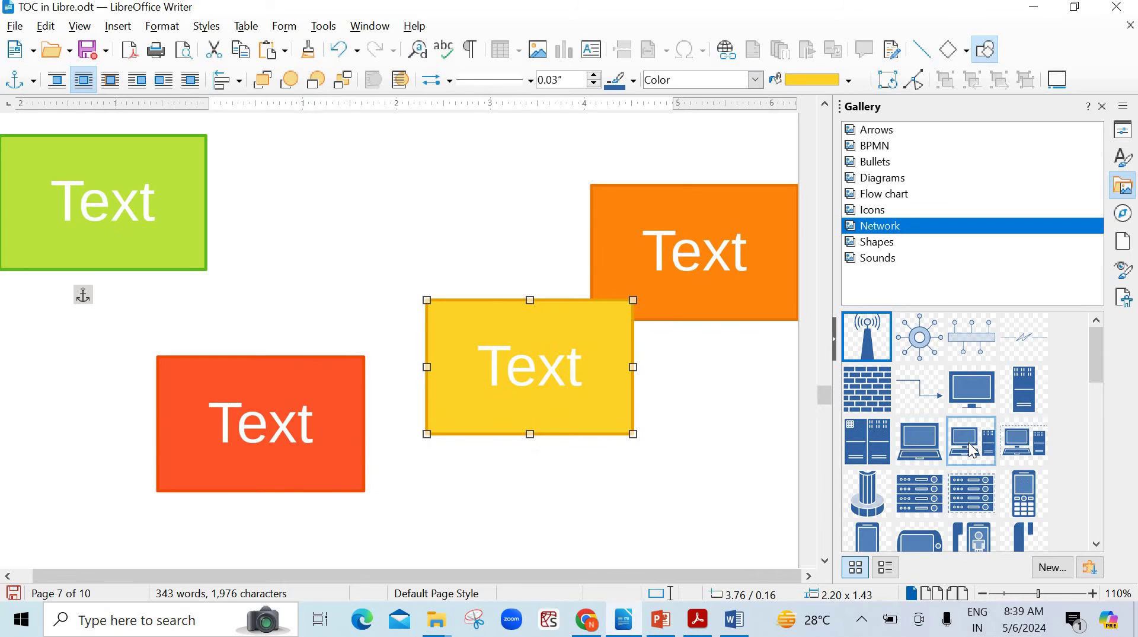
# Step: Insert the blue rounded speech bubble from the Shapes Gallery theme and place it above the yellow box
pyautogui.scroll(-5, 948, 451)
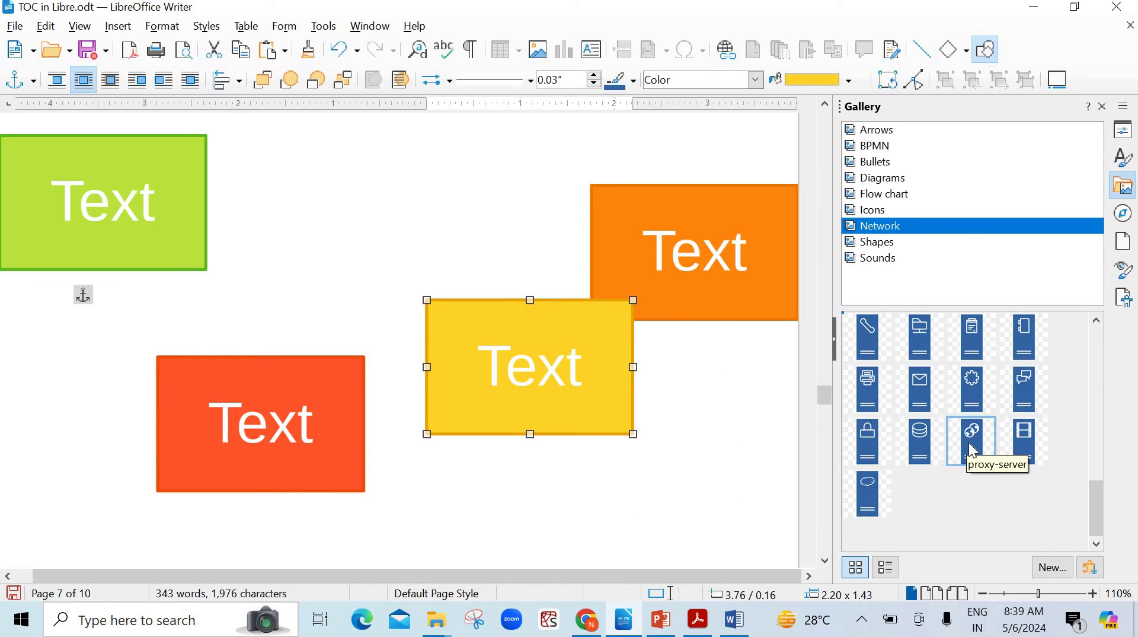
pyautogui.click(871, 244)
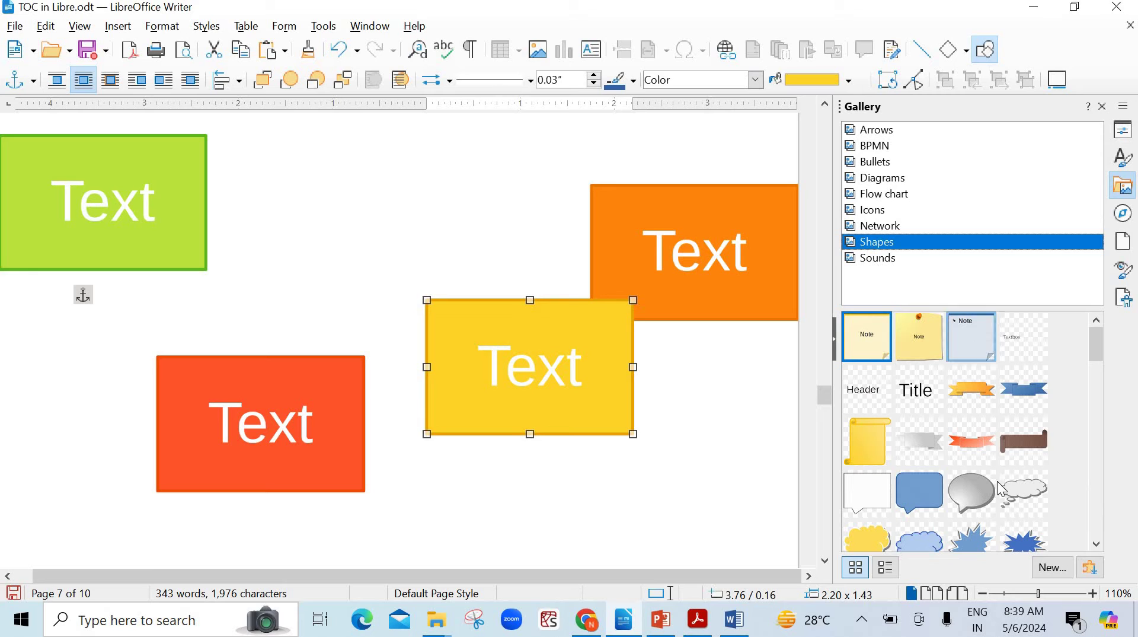
pyautogui.click(933, 518)
pyautogui.moveTo(913, 497); pyautogui.dragTo(461, 196)
pyautogui.moveTo(665, 271); pyautogui.dragTo(480, 227)
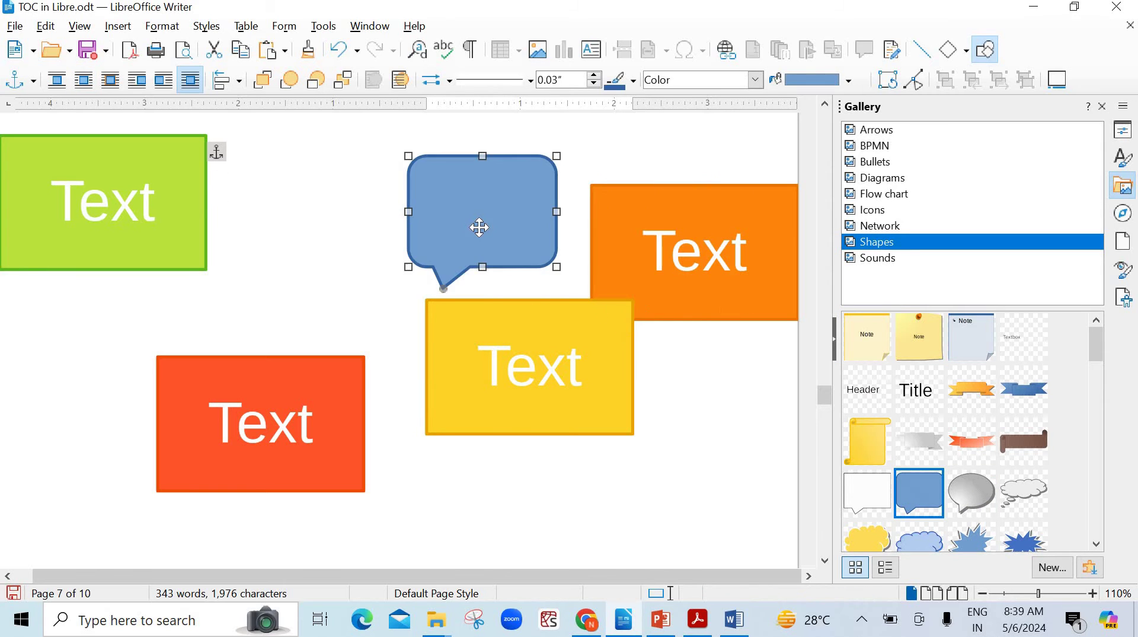
# Step: Try a Gradient fill and a Hatching fill on the speech bubble
pyautogui.click(754, 81)
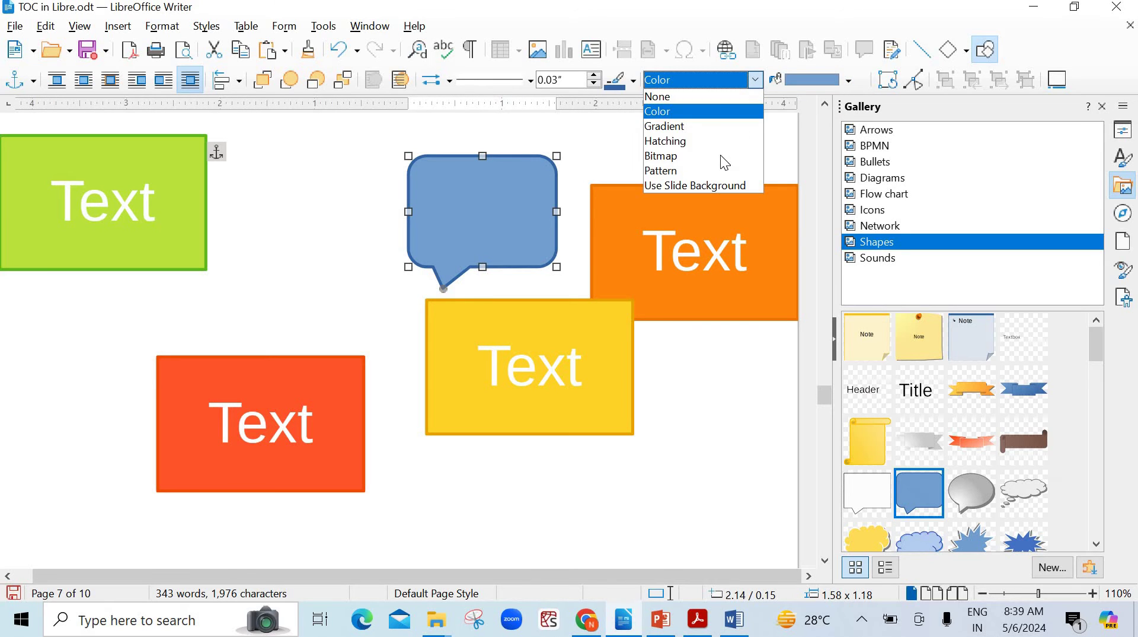
pyautogui.click(709, 126)
pyautogui.click(756, 81)
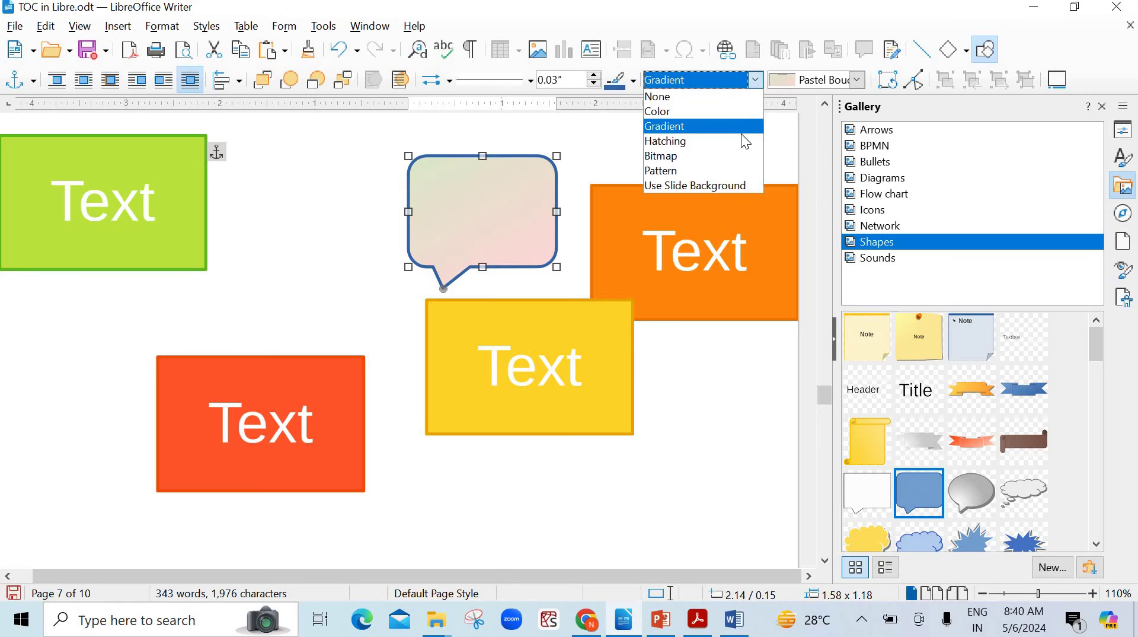
pyautogui.click(738, 139)
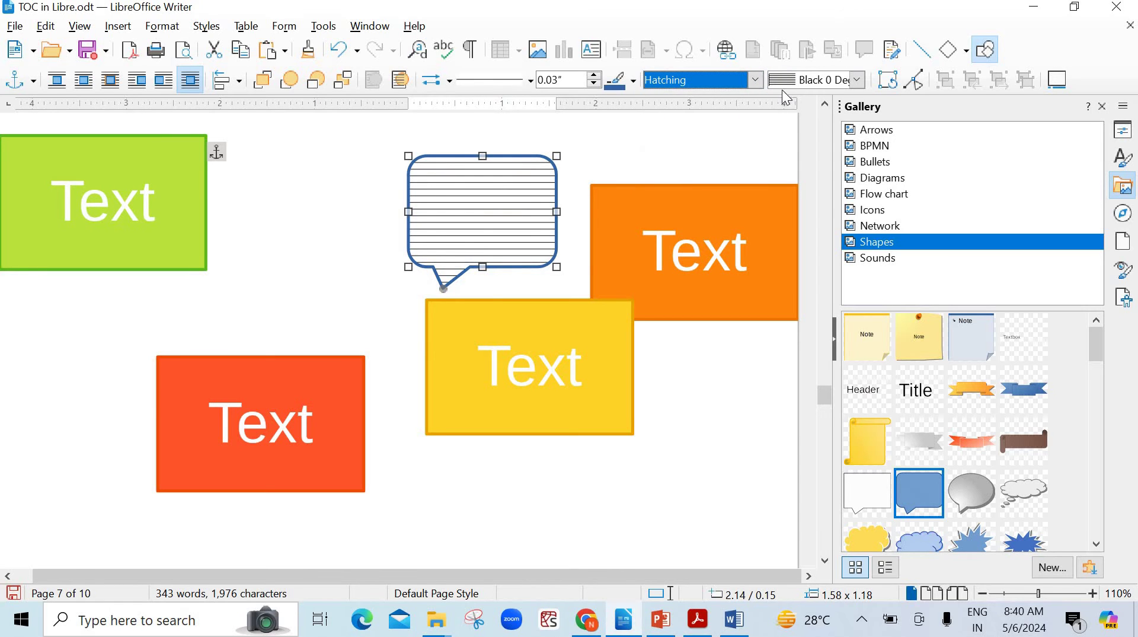
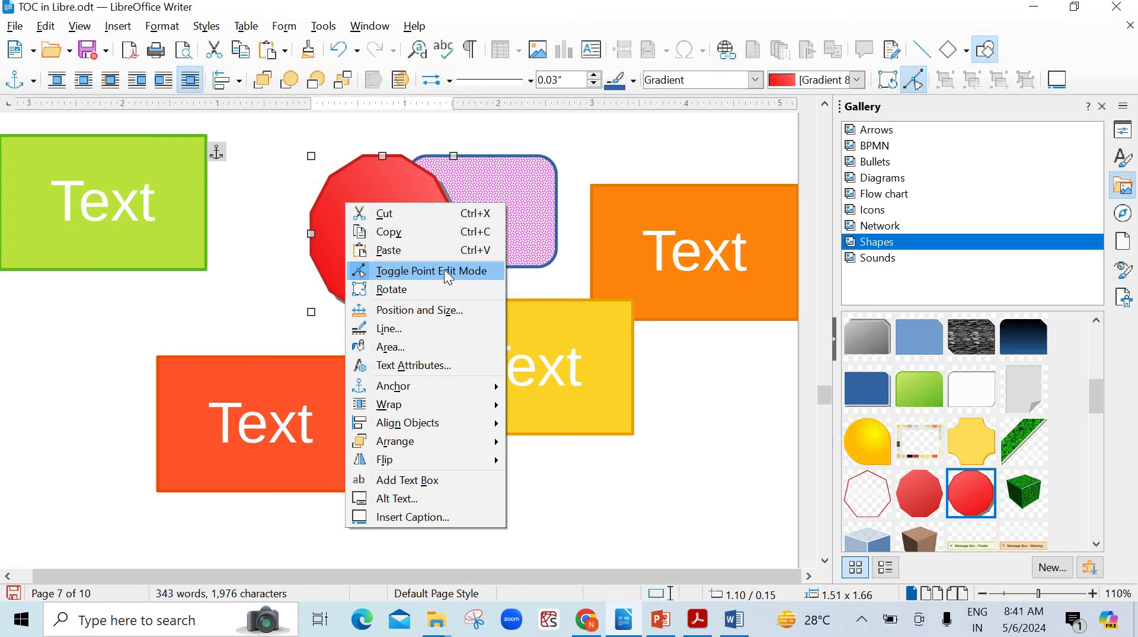
# Step: Turn off point edit mode for the red polygon and squeeze it into a narrow shape beside the green box
pyautogui.click(447, 273)
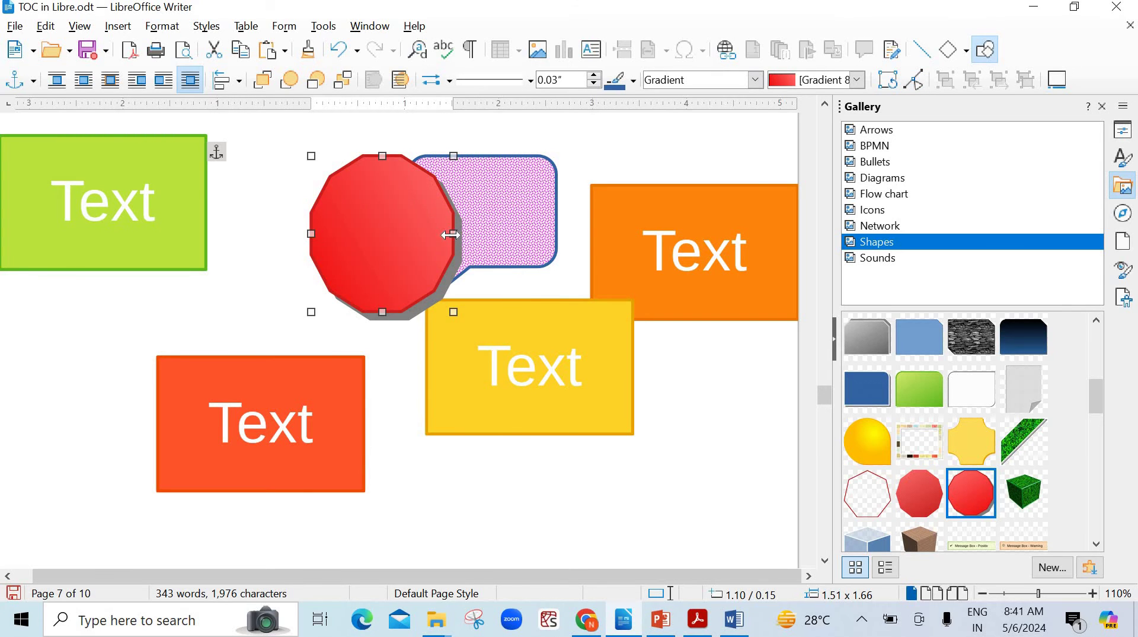
pyautogui.moveTo(450, 235); pyautogui.dragTo(229, 224)
pyautogui.click(609, 499)
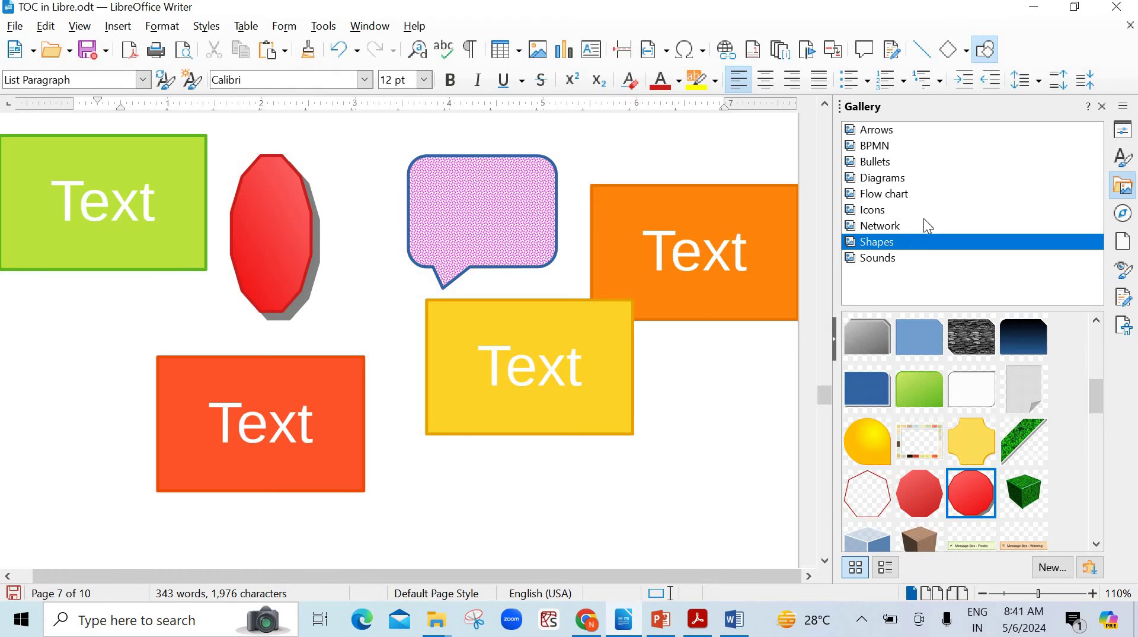
# Step: Look at the Media insertion options and compare the Gallery's list and icon views of the Shapes theme
pyautogui.click(126, 27)
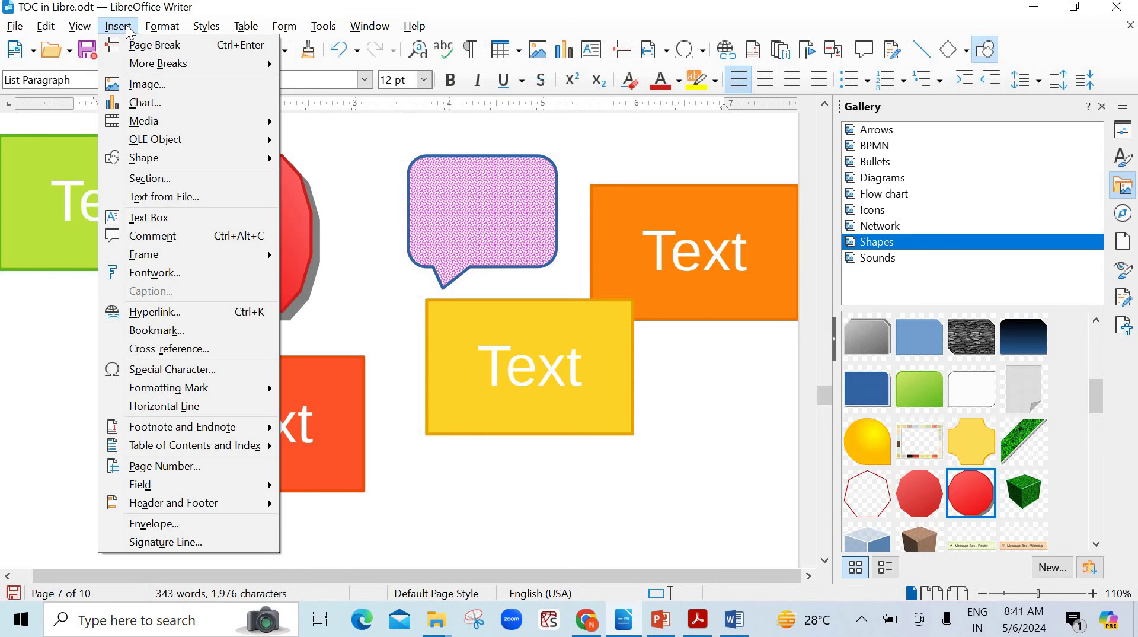
pyautogui.moveTo(153, 121)
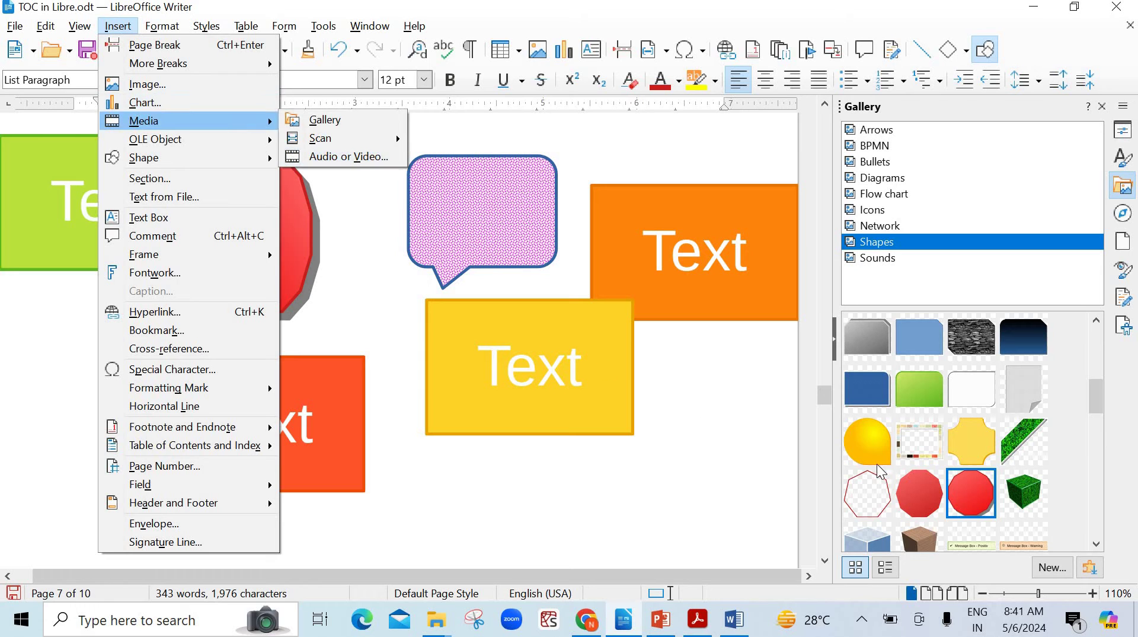
pyautogui.click(856, 568)
pyautogui.click(886, 567)
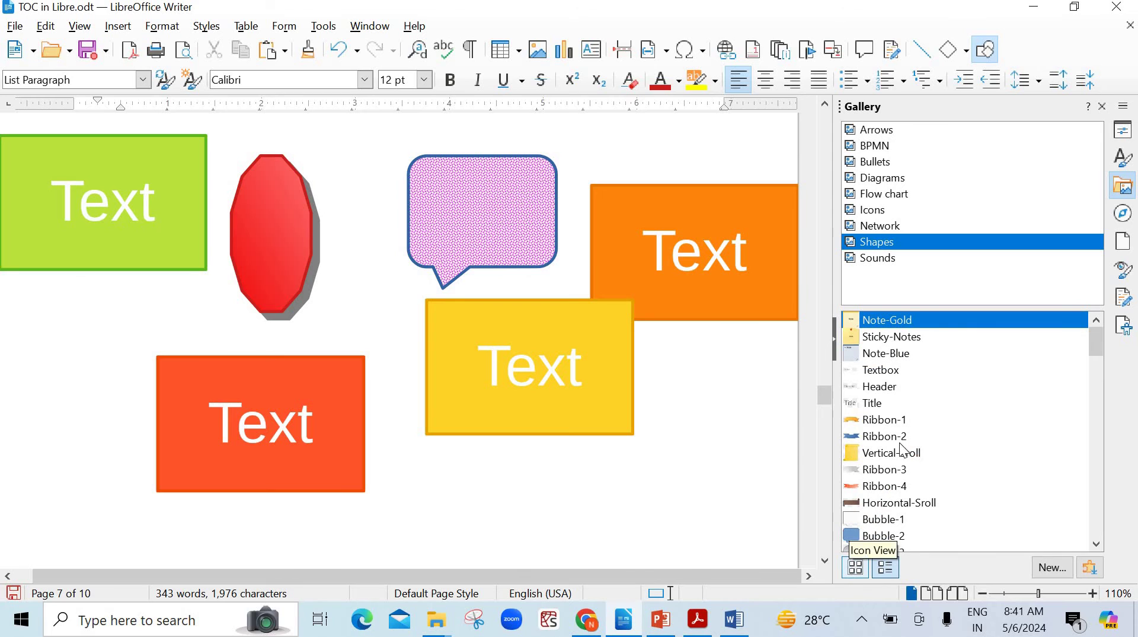
pyautogui.click(855, 568)
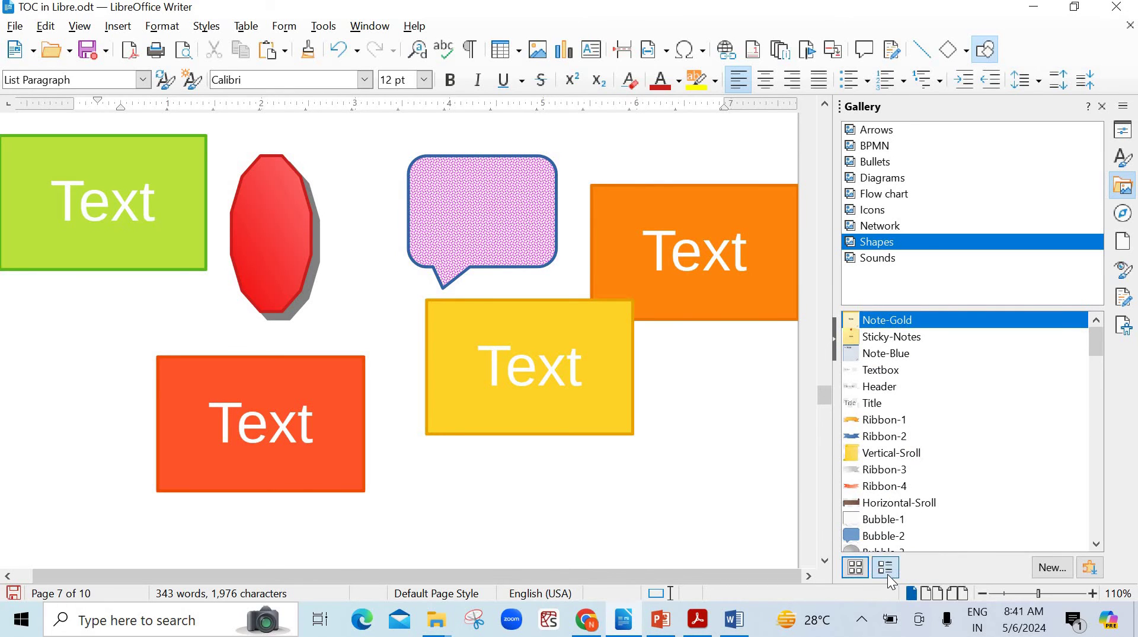
pyautogui.click(888, 573)
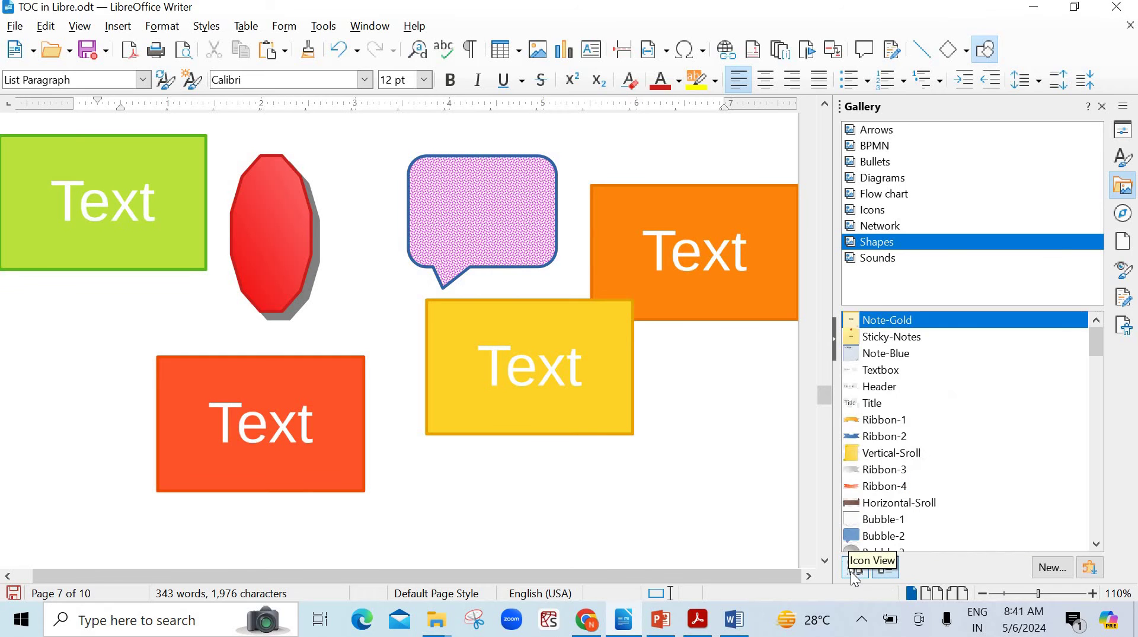
pyautogui.click(856, 568)
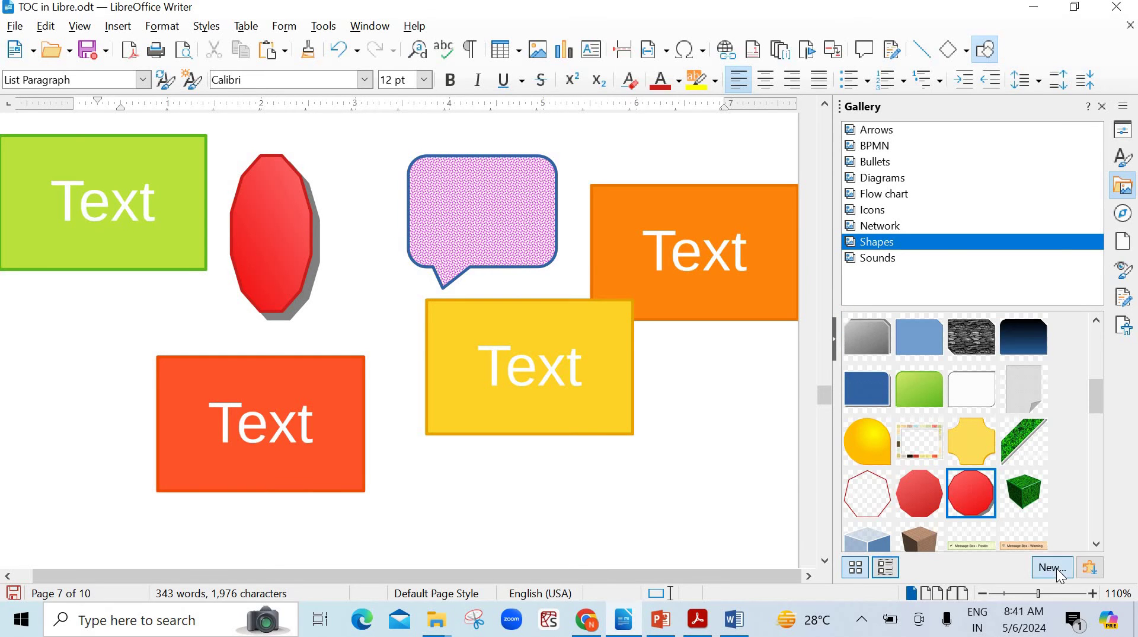
# Step: Create a new Gallery theme without adding any files to it
pyautogui.click(1053, 568)
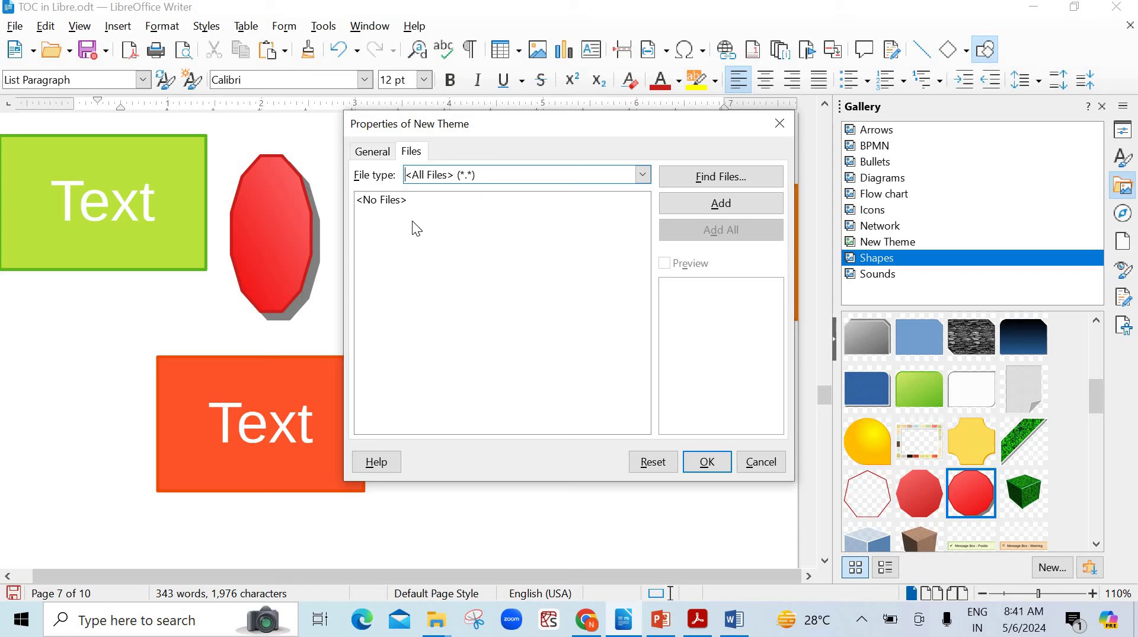
pyautogui.click(709, 461)
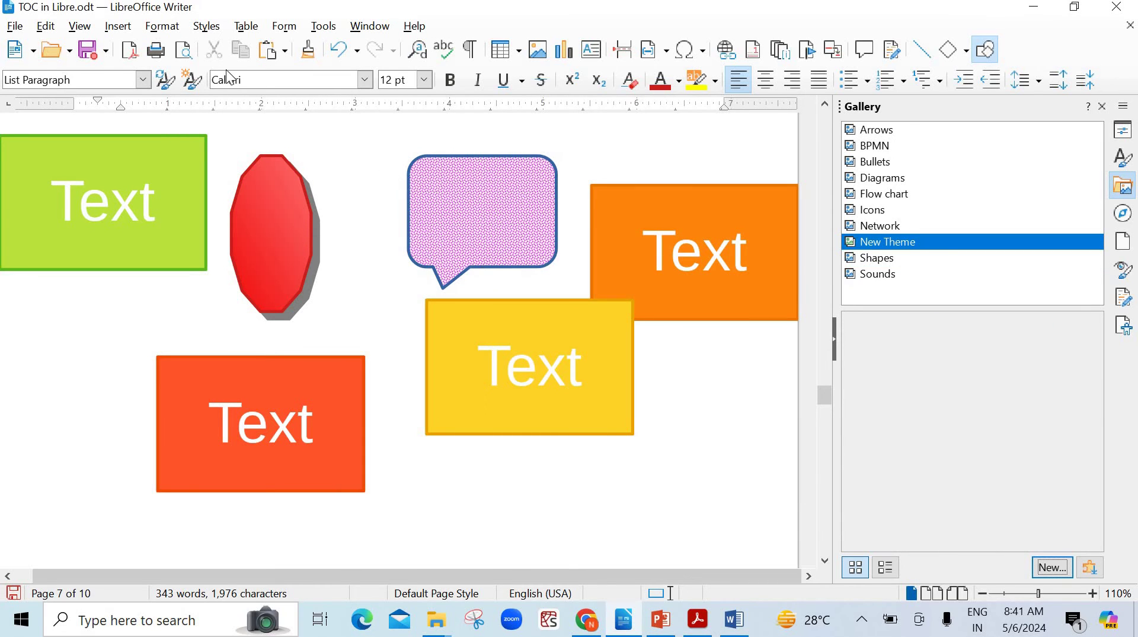
# Step: Look at the source selection for inserting a scan and close it without choosing a source
pyautogui.click(117, 26)
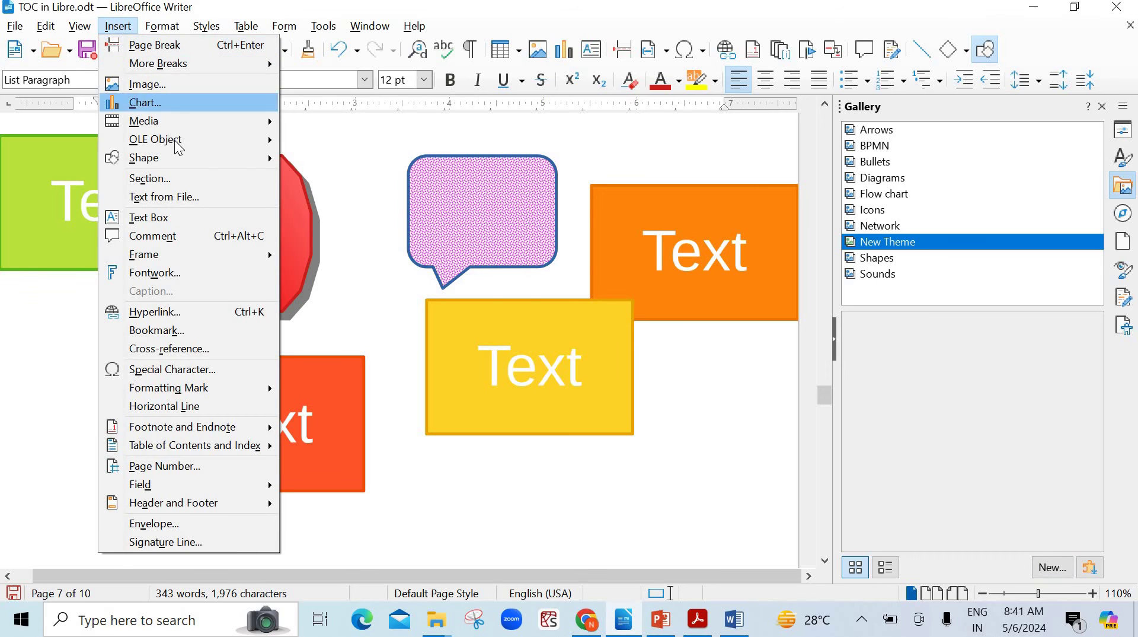
pyautogui.moveTo(172, 126)
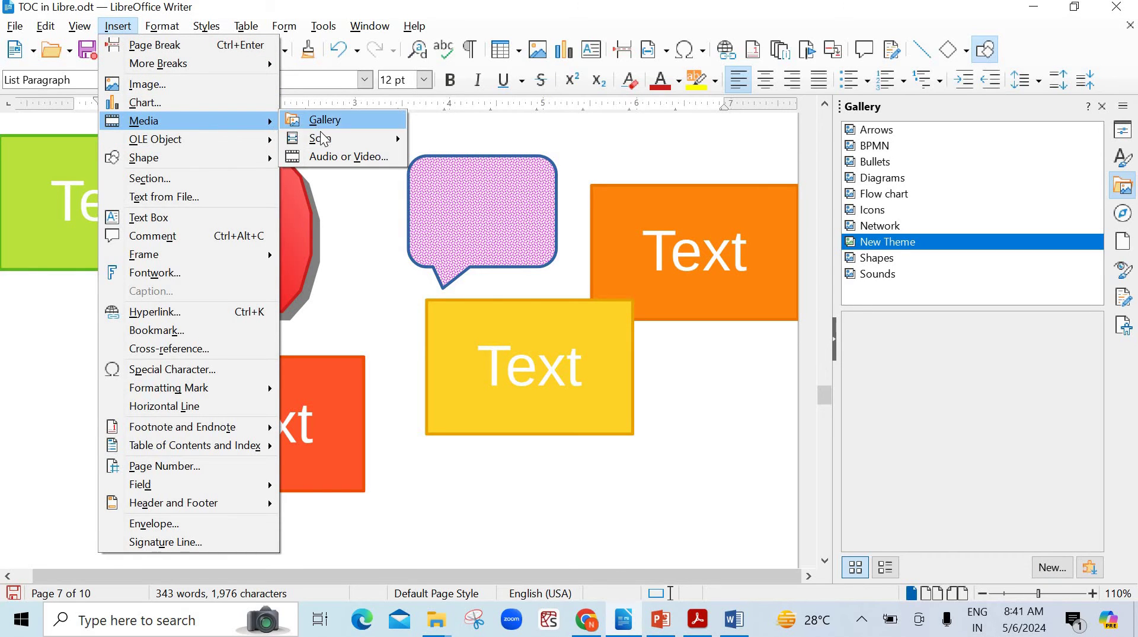
pyautogui.moveTo(323, 138)
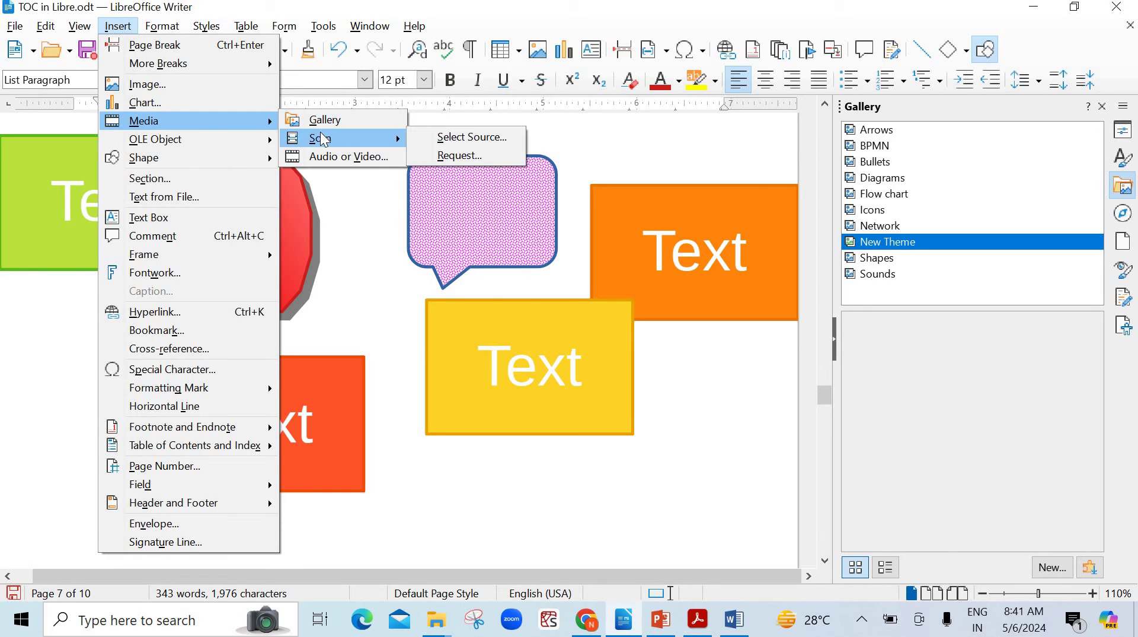
pyautogui.click(444, 138)
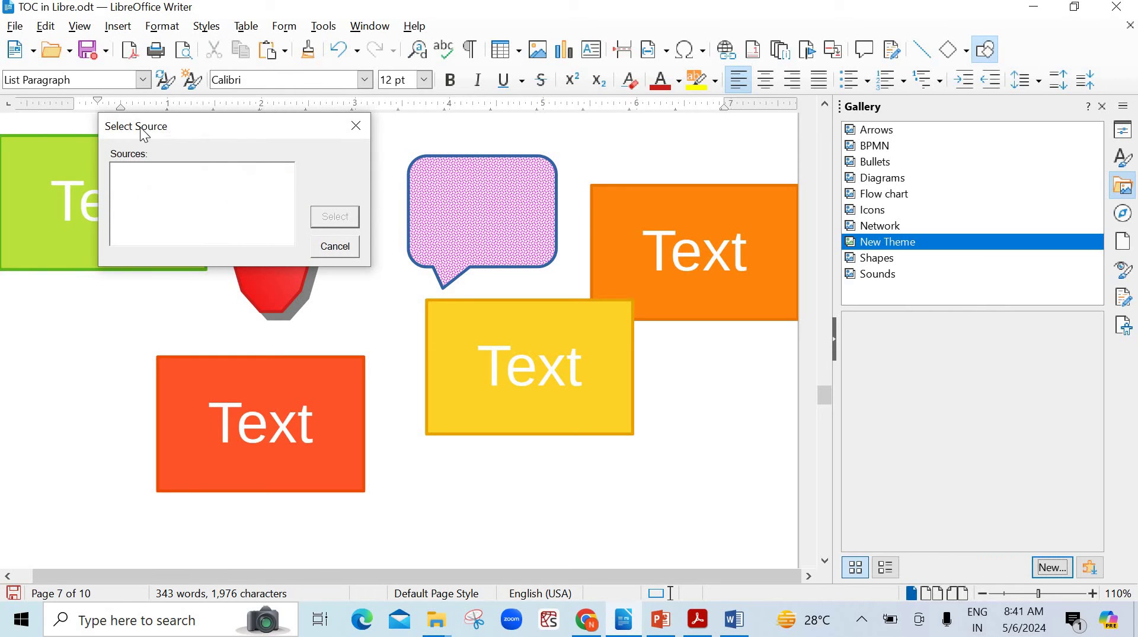
pyautogui.click(348, 245)
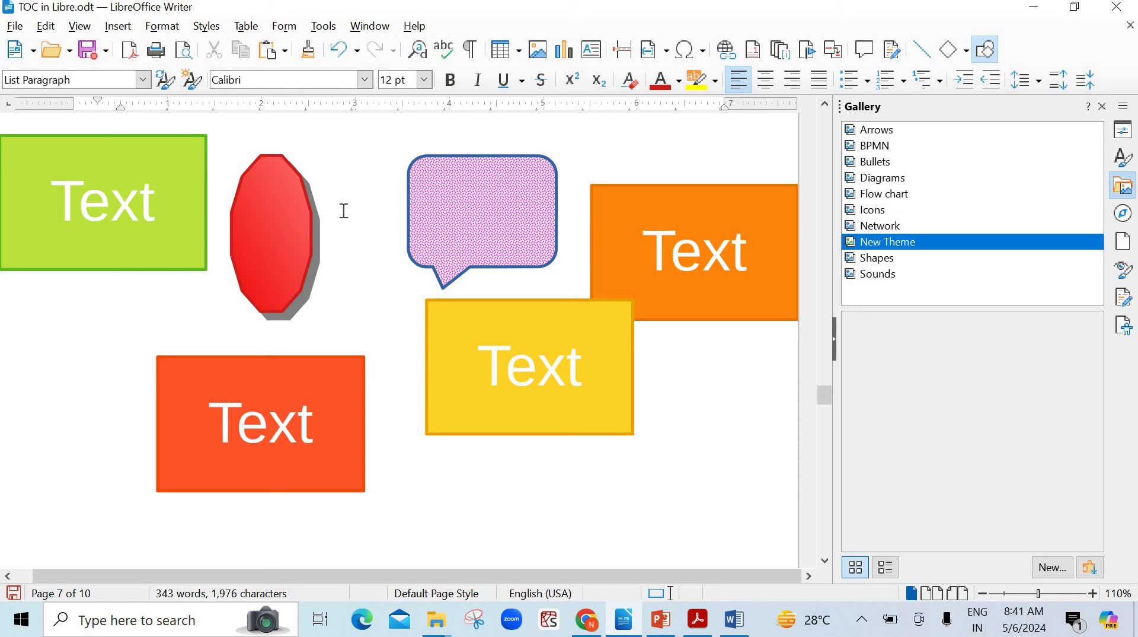
# Step: Insert the Jingle-Bells-3 audio file from the Downloads folder and place it just below the red-orange Text box
pyautogui.click(119, 26)
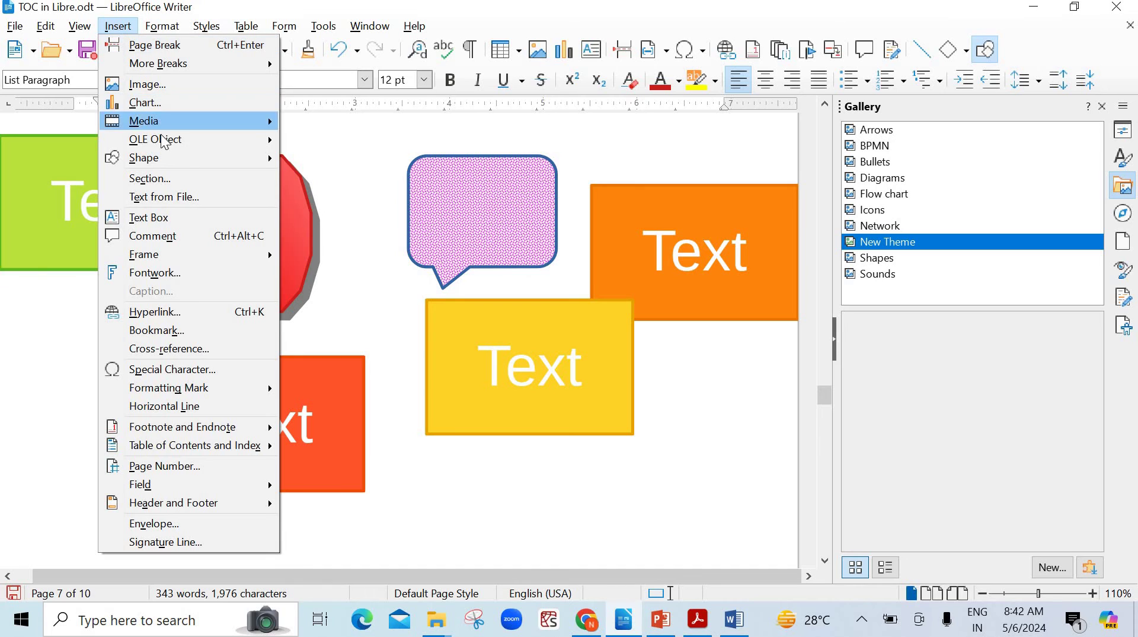
pyautogui.moveTo(165, 141)
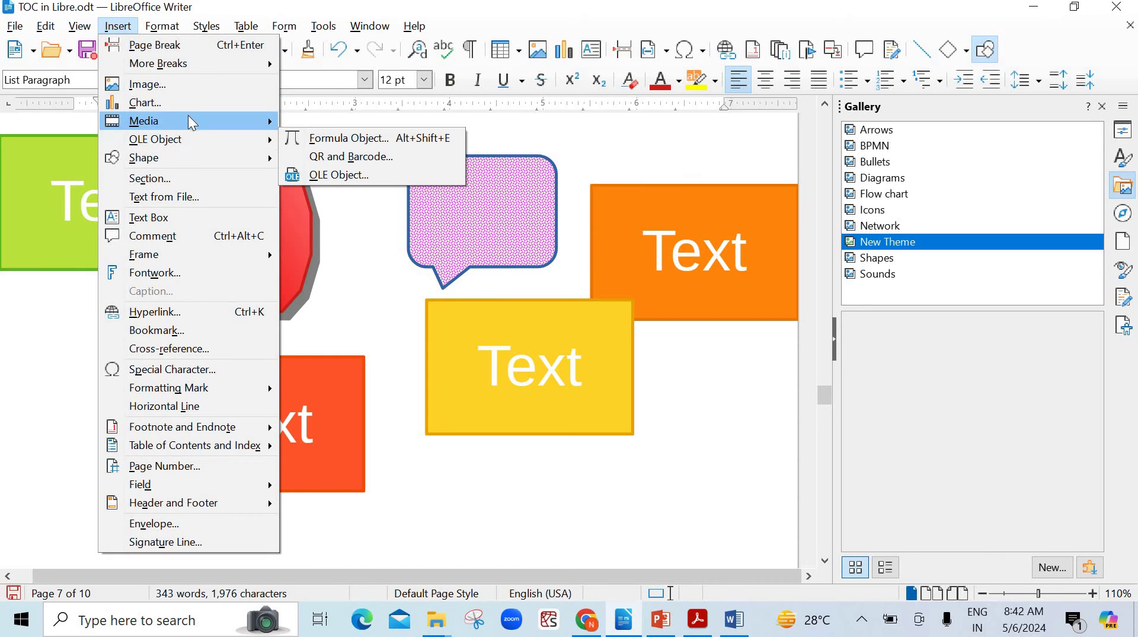
pyautogui.moveTo(261, 119)
pyautogui.click(353, 158)
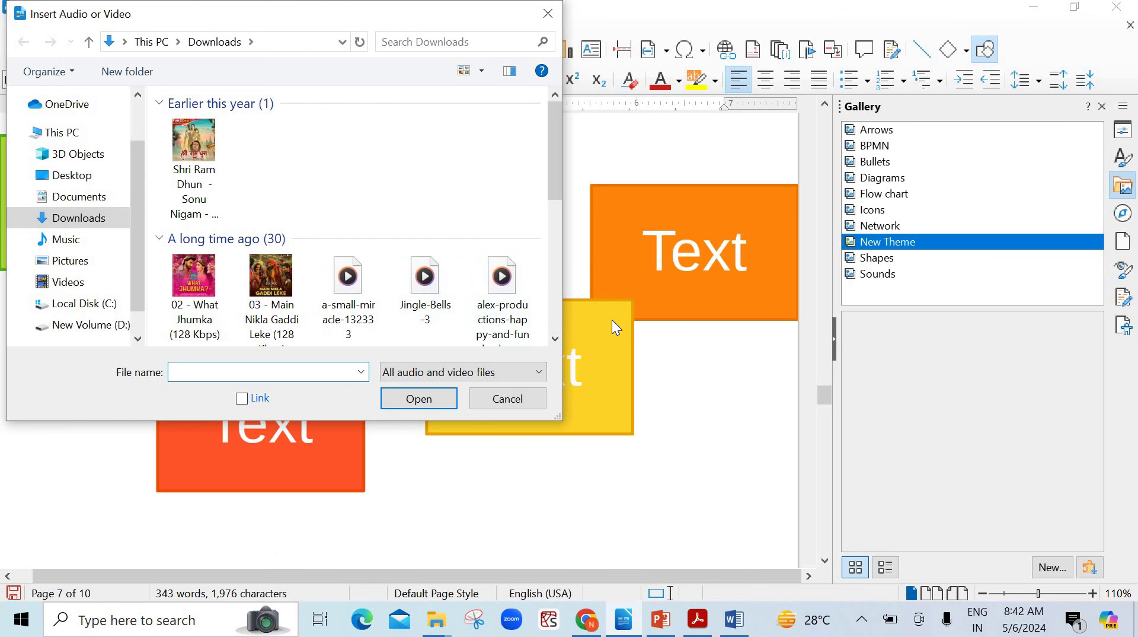
pyautogui.click(426, 274)
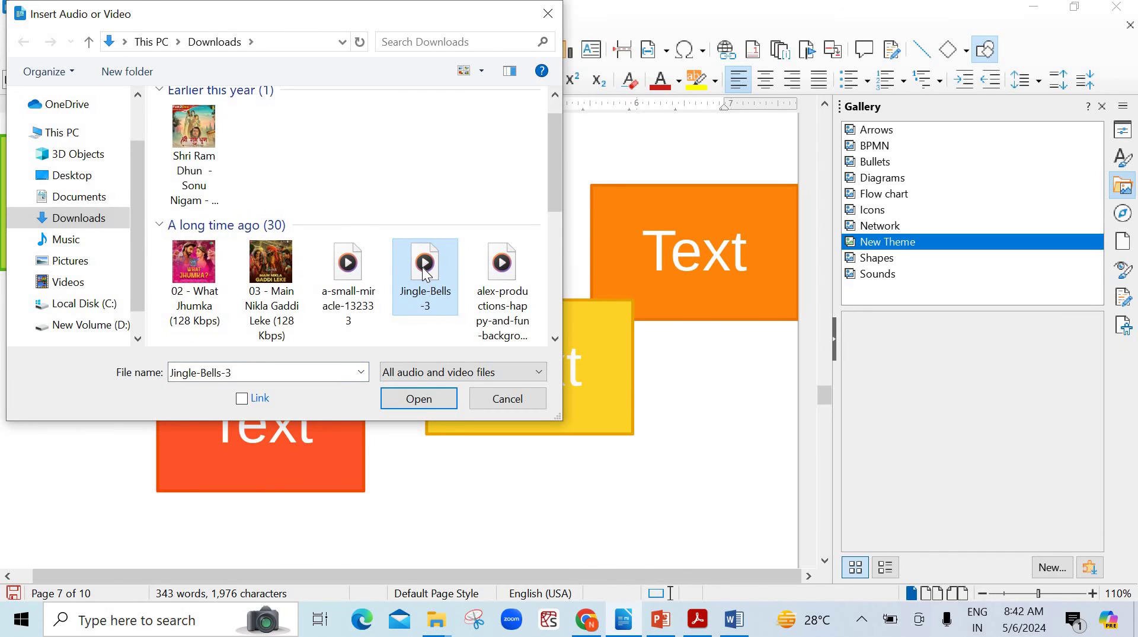
pyautogui.doubleClick(425, 274)
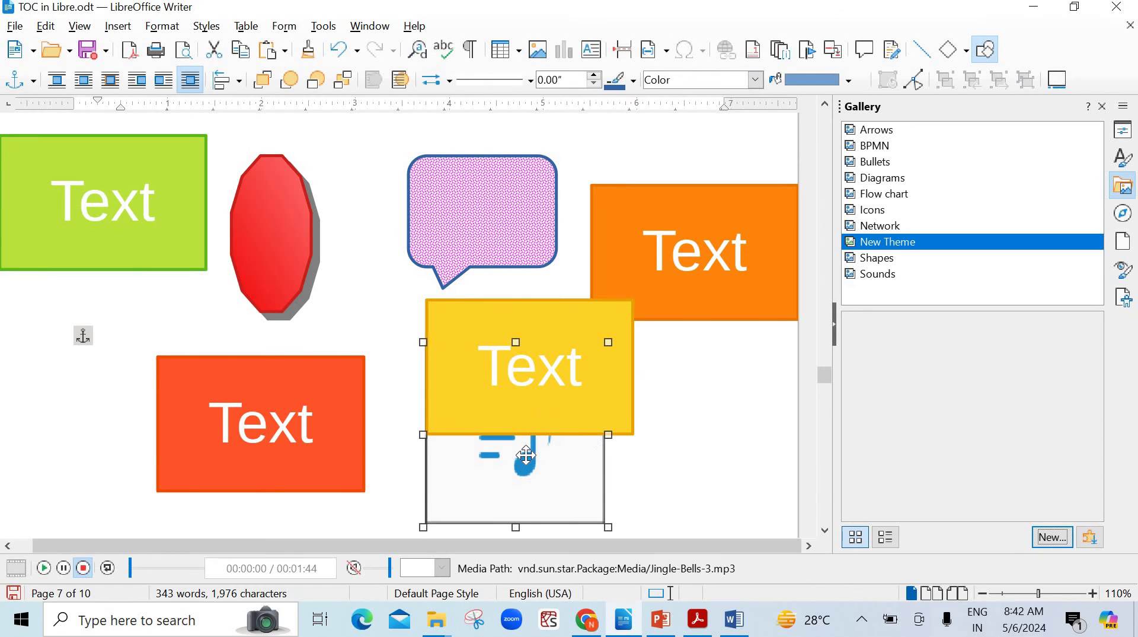
pyautogui.scroll(-5, 534, 454)
pyautogui.moveTo(482, 439); pyautogui.dragTo(338, 462)
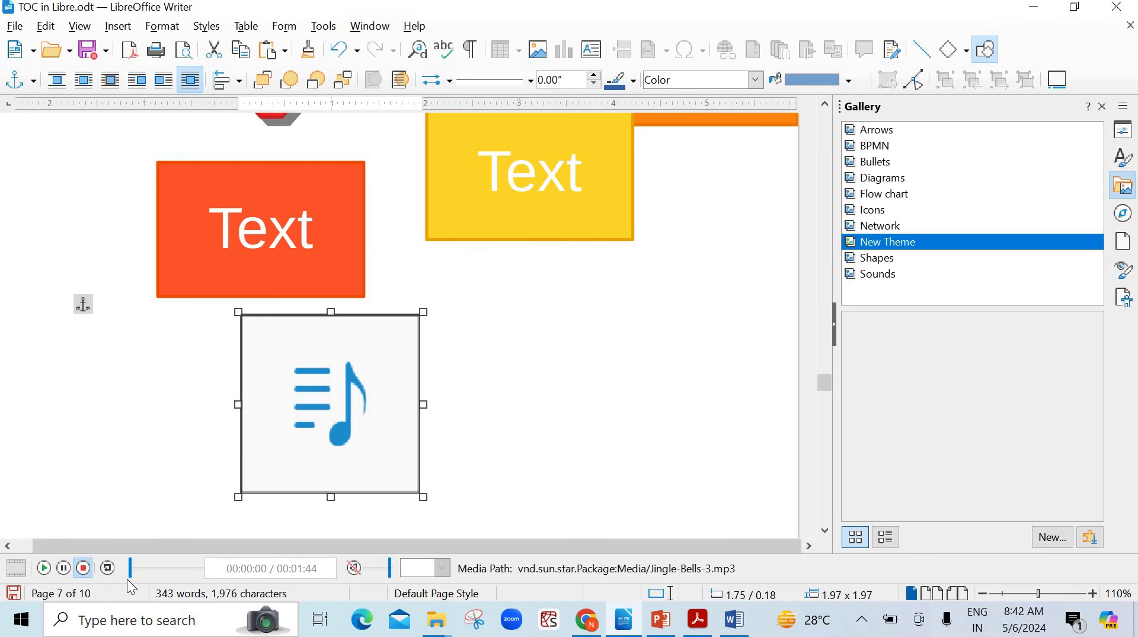
# Step: Test the inserted audio's playback by playing, pausing and stopping it, and play and stop it once more
pyautogui.click(45, 569)
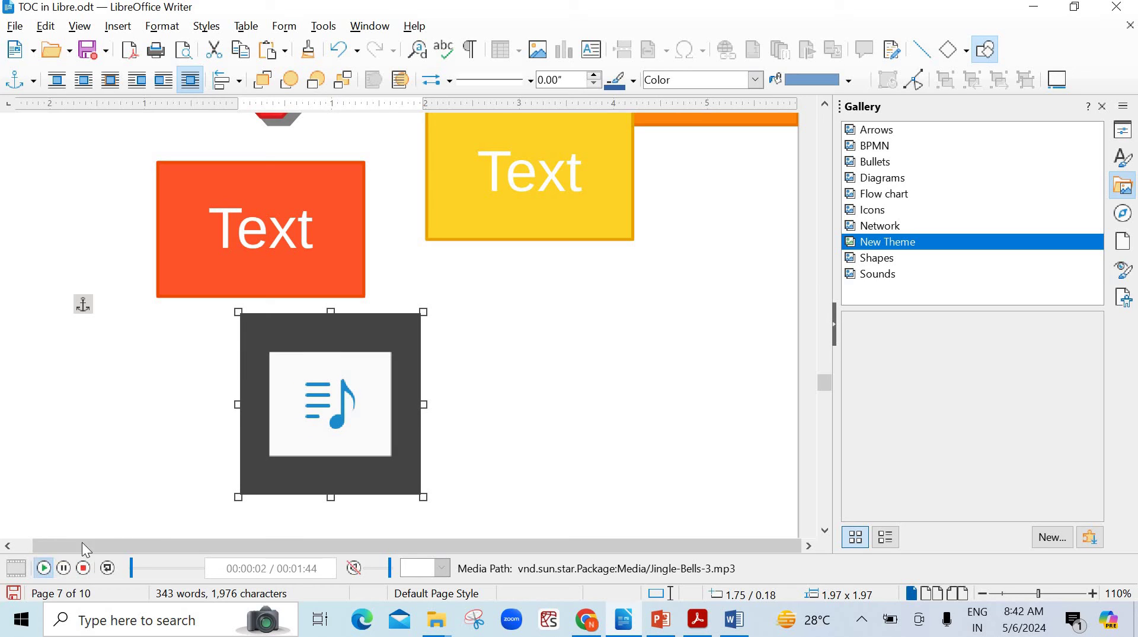
pyautogui.click(65, 568)
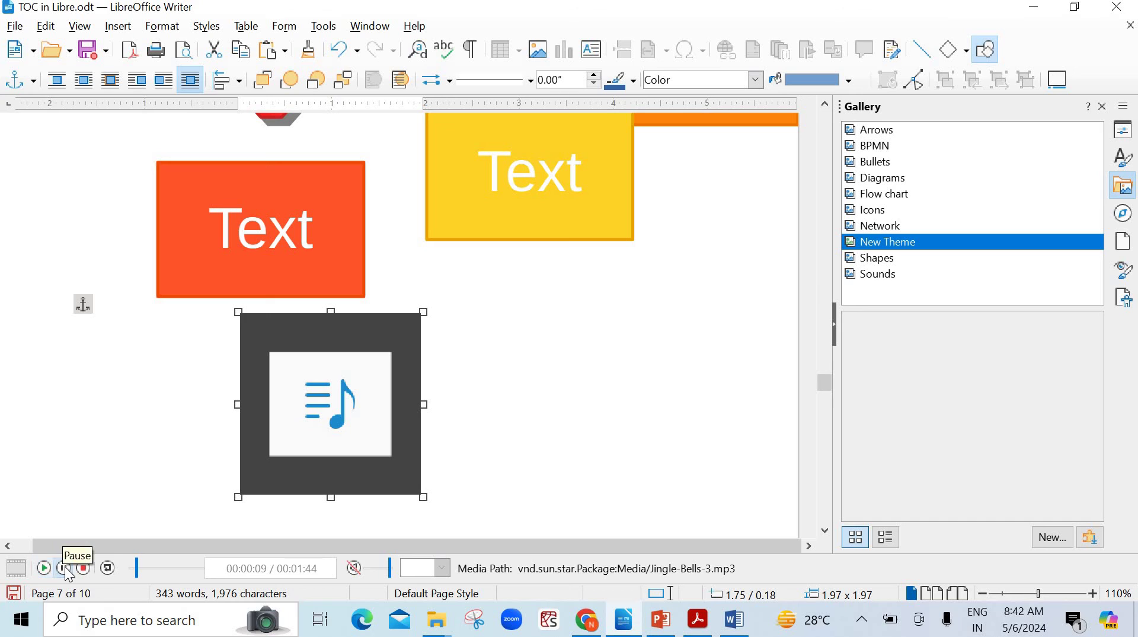
pyautogui.click(84, 568)
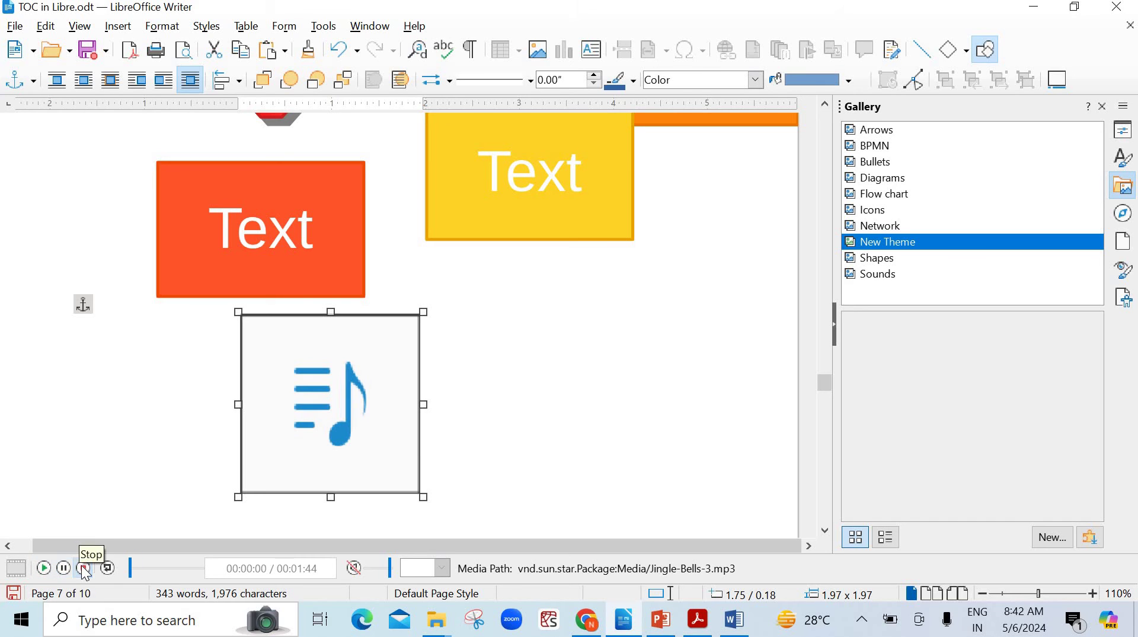
pyautogui.click(44, 568)
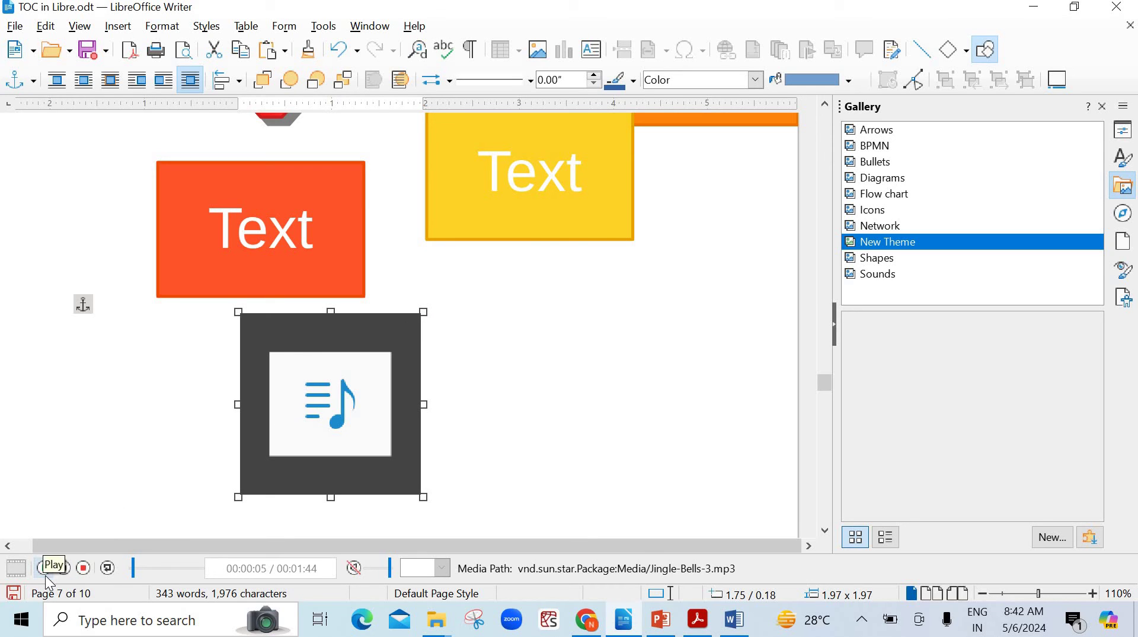
pyautogui.click(84, 568)
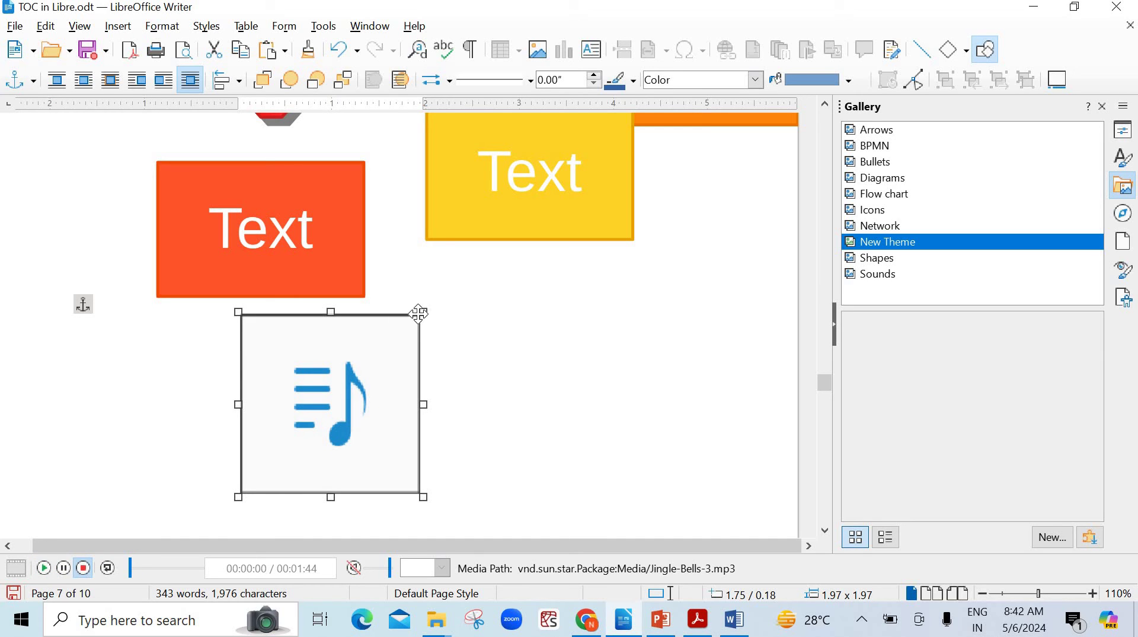
# Step: Shrink the audio object to about 0.84 × 0.84, place it at the page's left margin and deselect it
pyautogui.moveTo(422, 312); pyautogui.dragTo(118, 363)
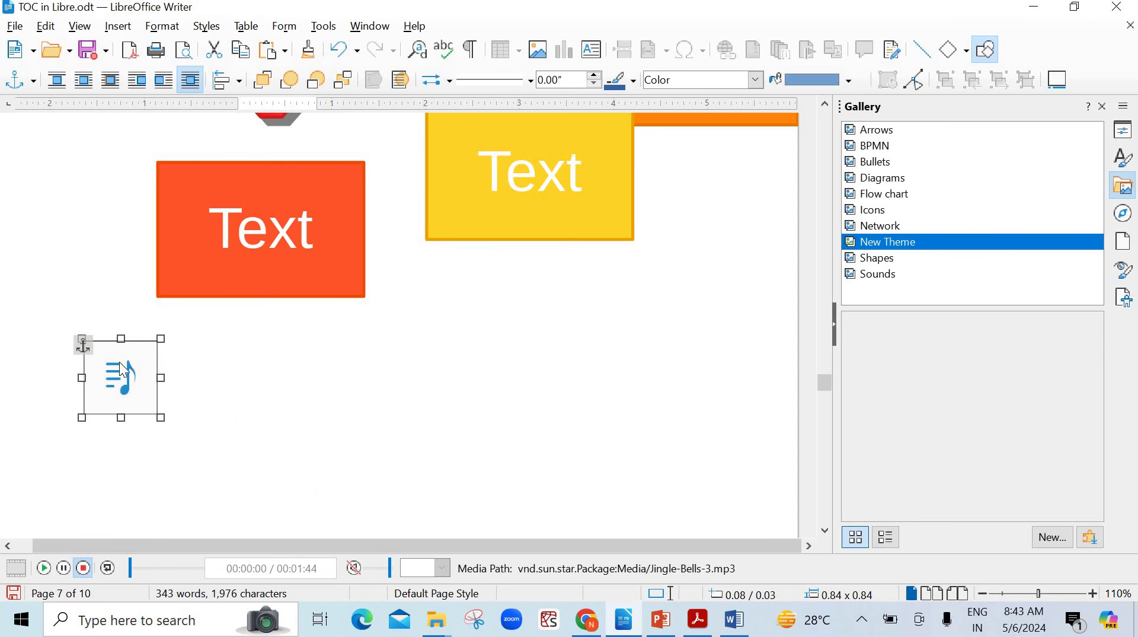
pyautogui.rightClick(121, 363)
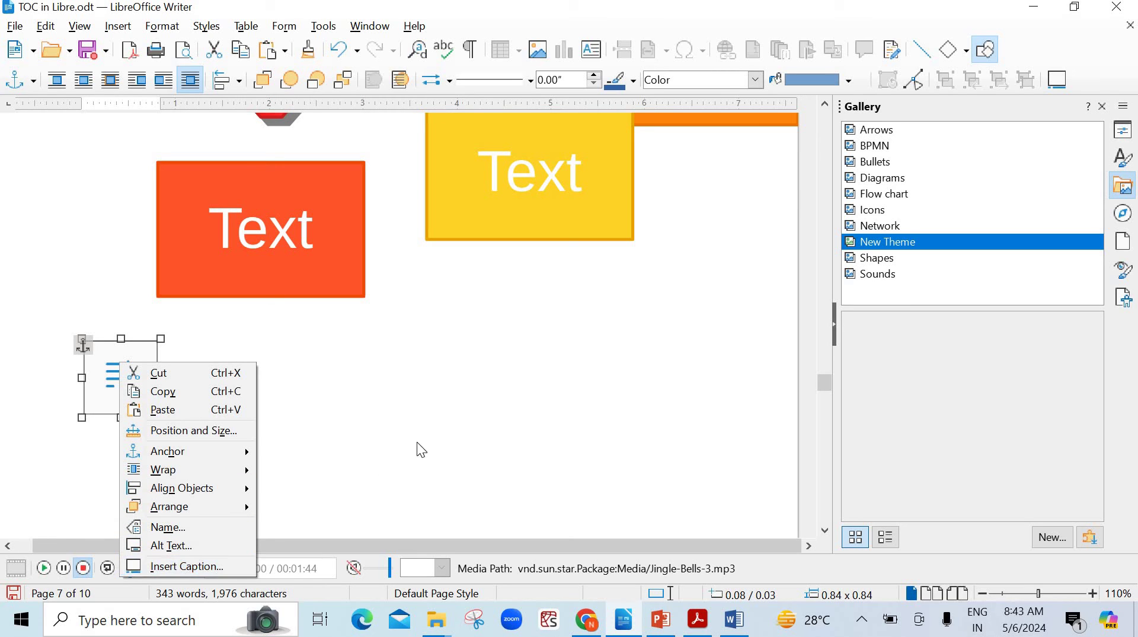
pyautogui.hotkey('ctrl', 's')
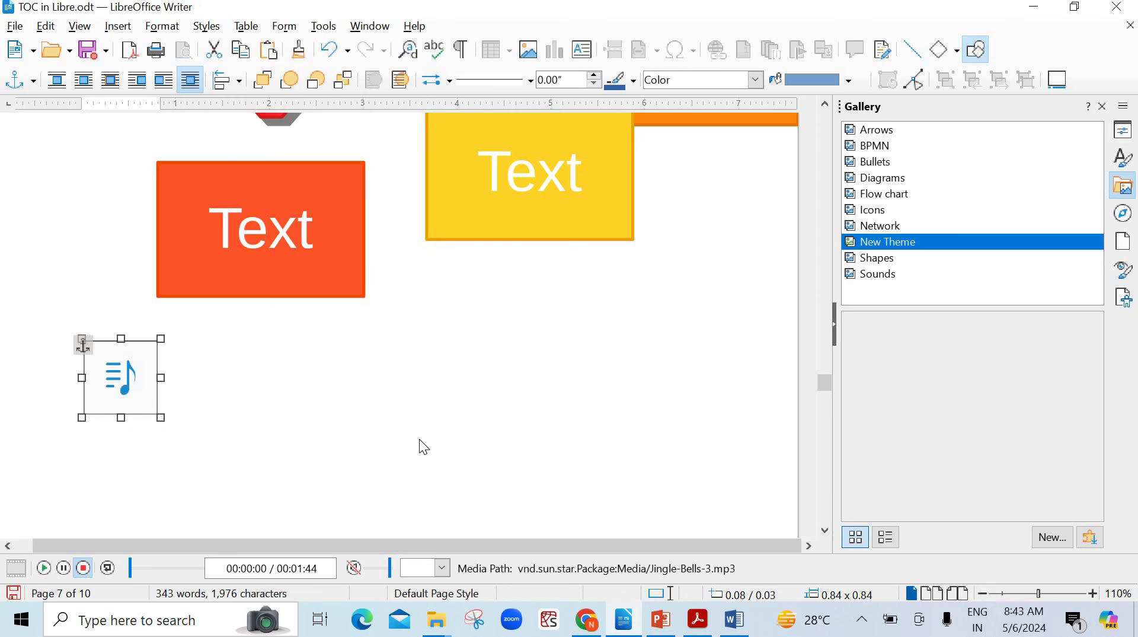
pyautogui.click(86, 229)
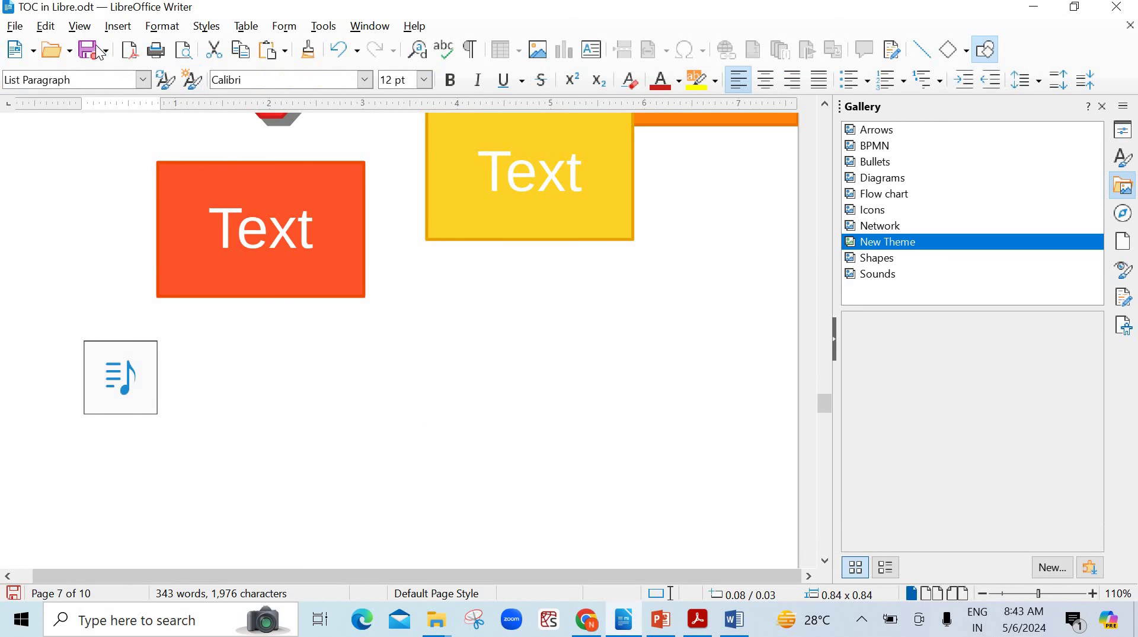
# Step: Browse the audio and video files in the Downloads folder that can be inserted, without inserting any
pyautogui.click(118, 26)
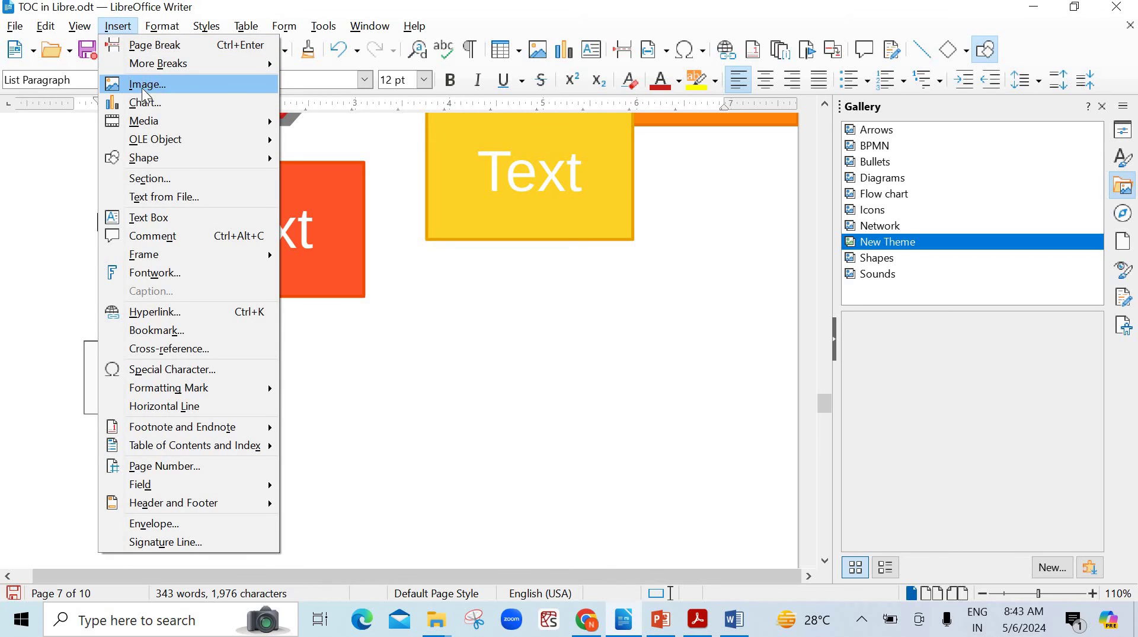
pyautogui.moveTo(148, 119)
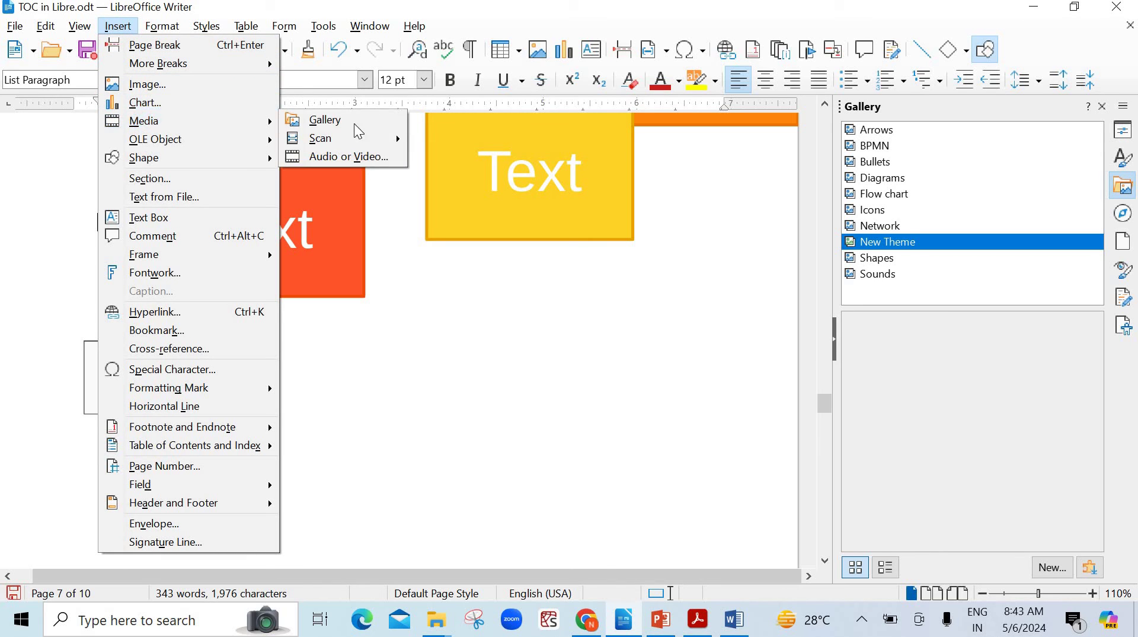
pyautogui.click(348, 158)
pyautogui.scroll(-5, 336, 279)
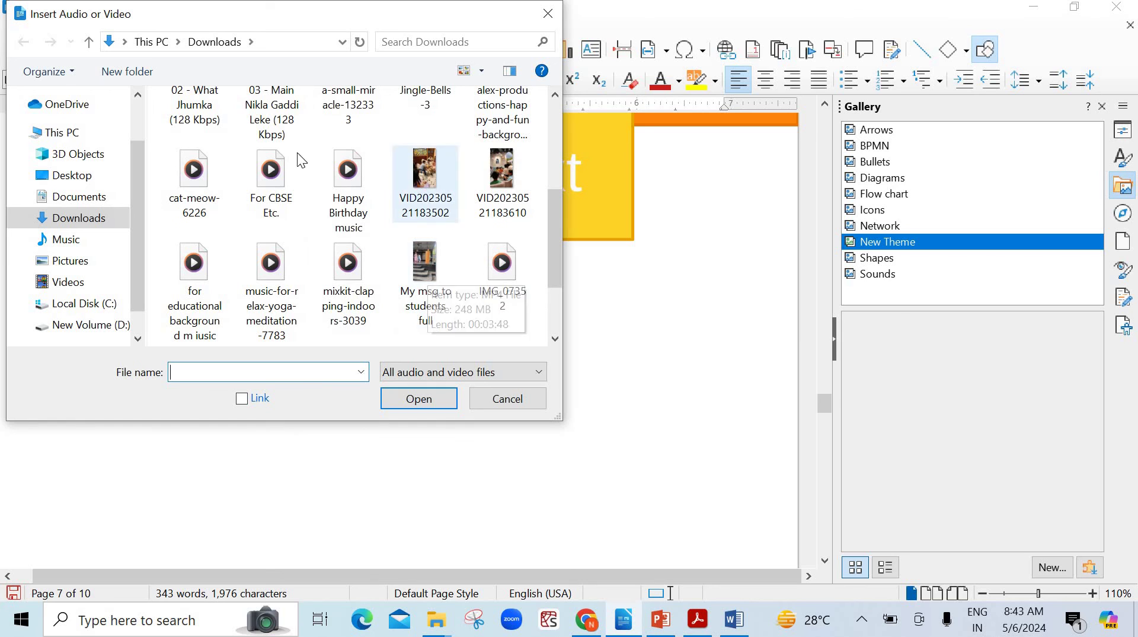
pyautogui.scroll(5, 308, 178)
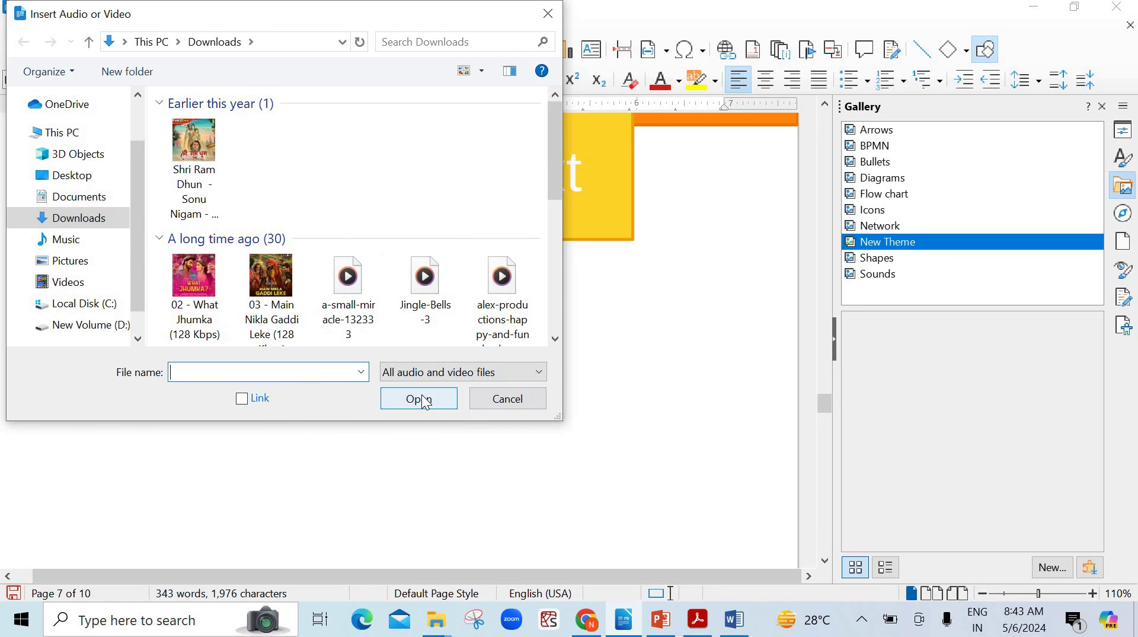
pyautogui.click(531, 408)
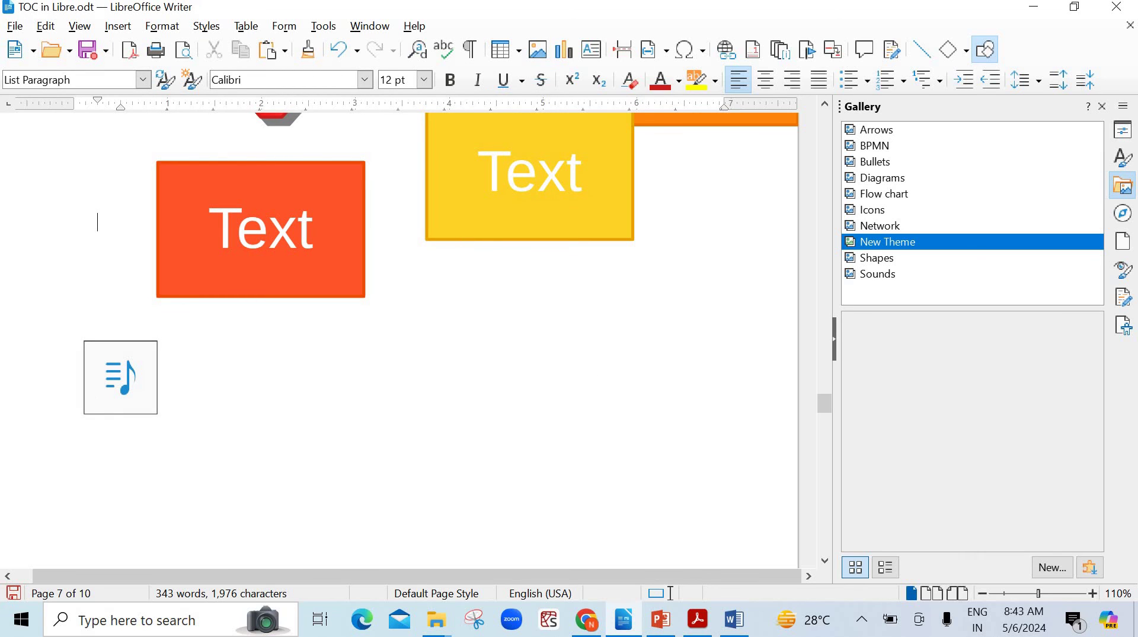
# Step: Show the Drawing toolbar and the Drawing Object Properties toolbar
pyautogui.click(80, 27)
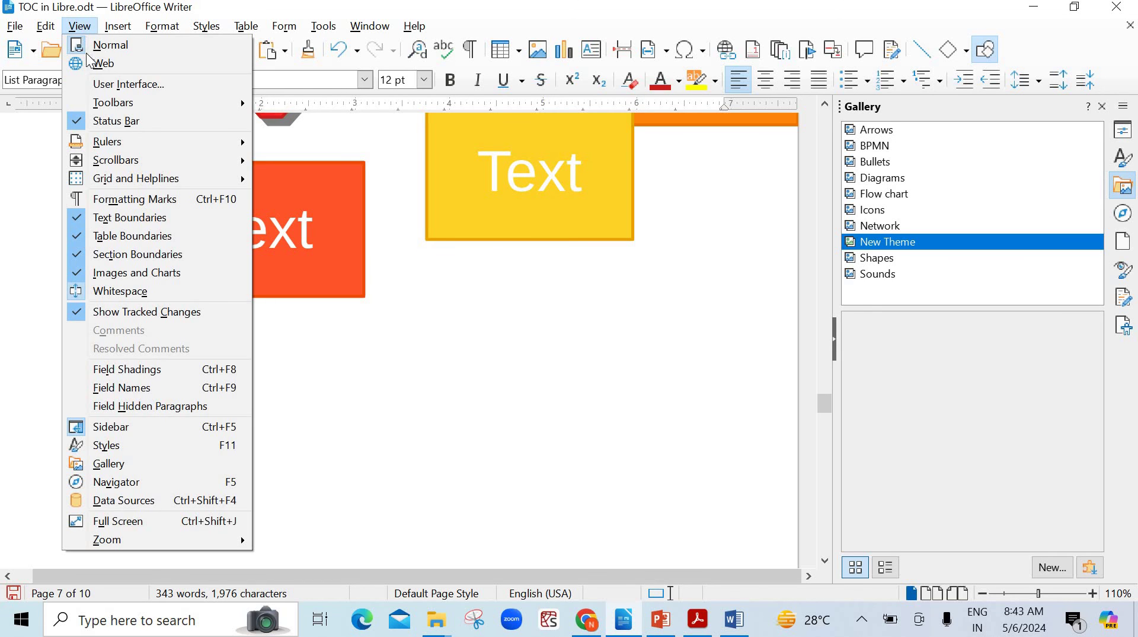
pyautogui.moveTo(94, 101)
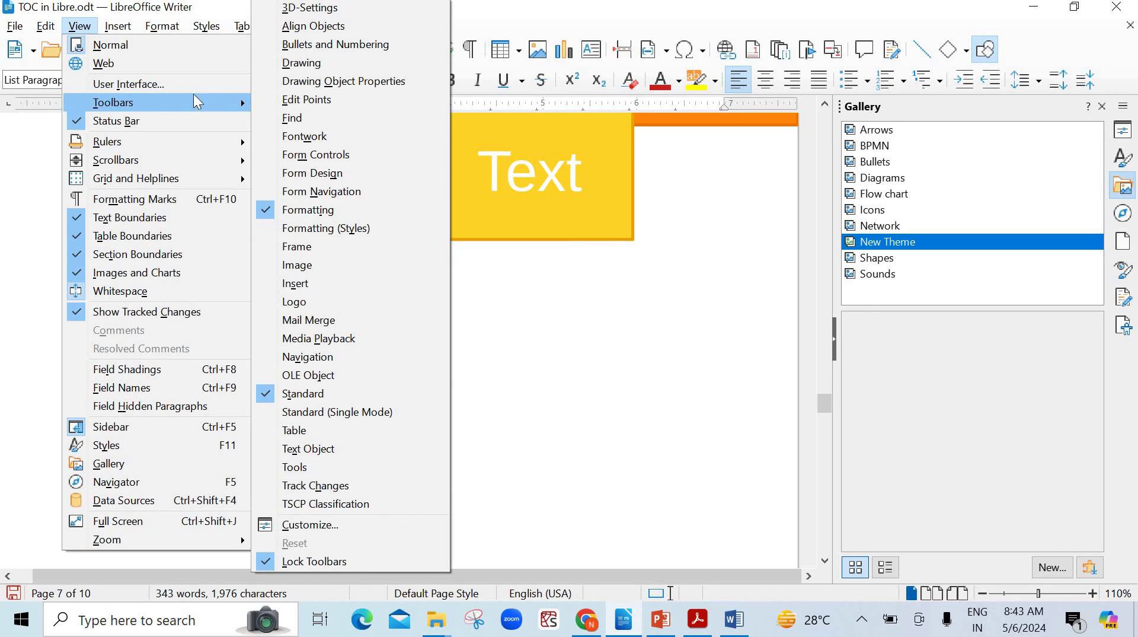
pyautogui.click(300, 62)
pyautogui.click(79, 26)
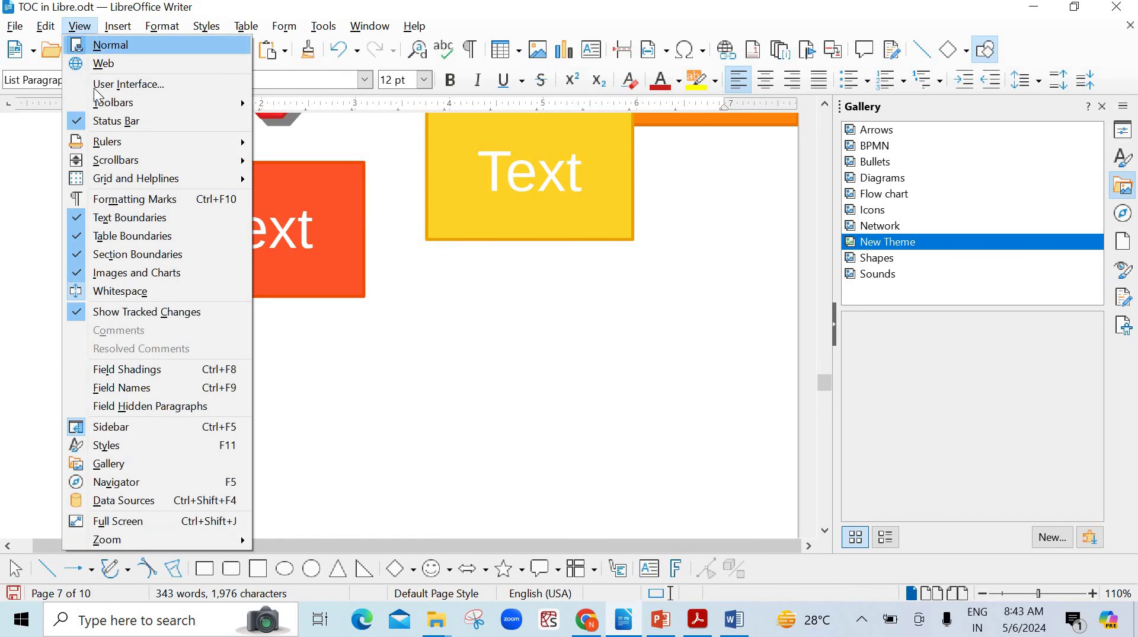
pyautogui.moveTo(148, 102)
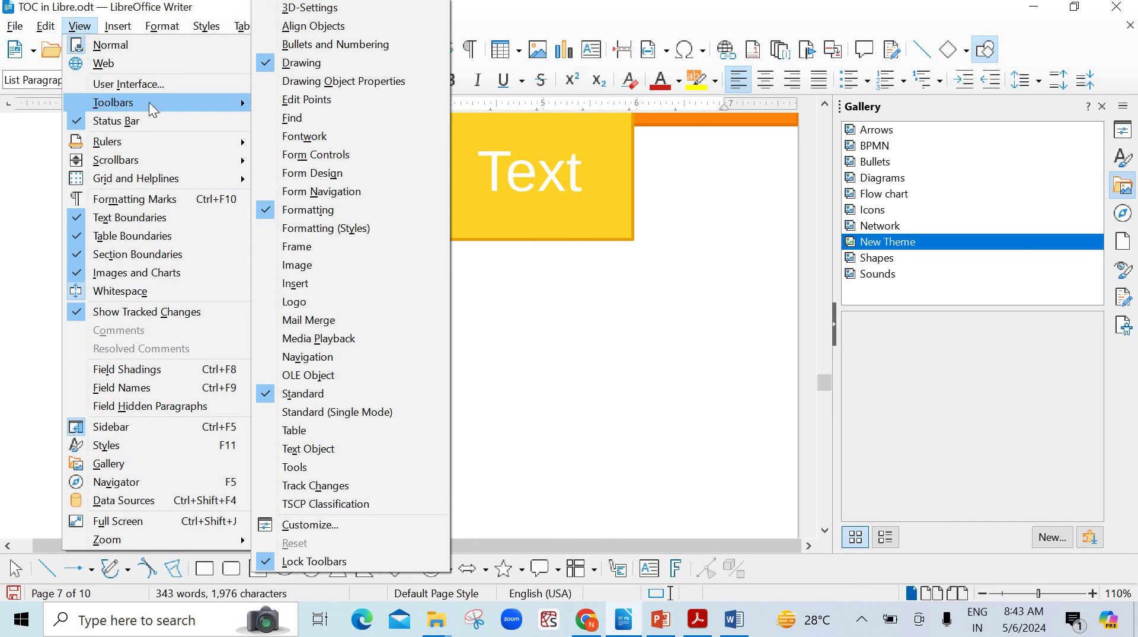
pyautogui.click(267, 81)
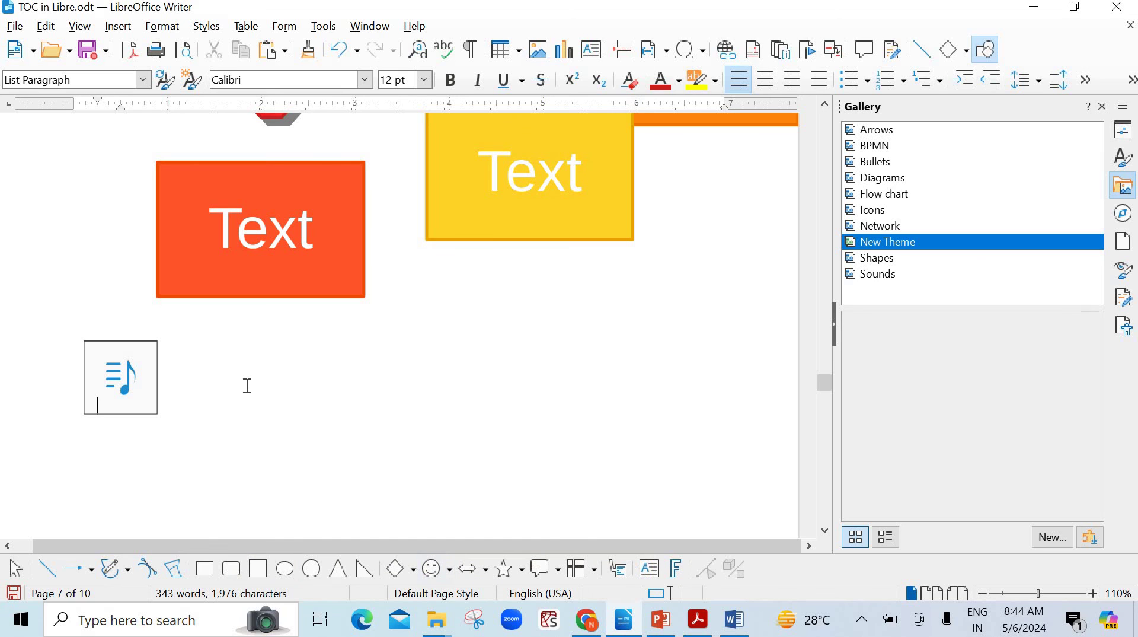
# Step: Draw a smiley face about 1.37 × 1.31 below the audio object and give it a Bitmap fill
pyautogui.scroll(-5, 552, 322)
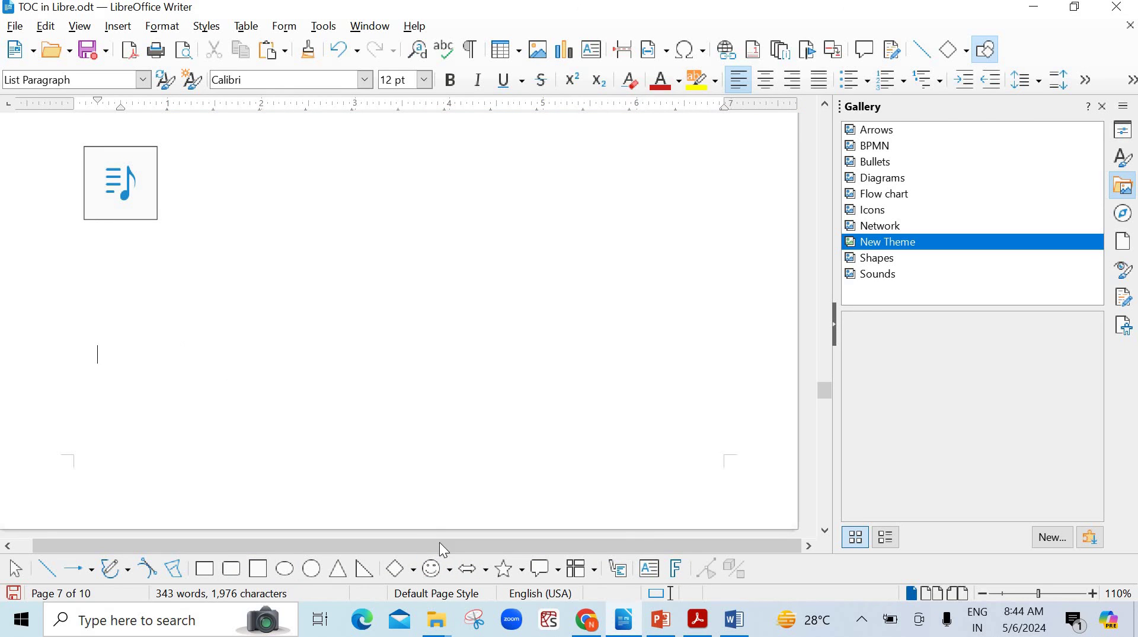
pyautogui.click(432, 568)
pyautogui.moveTo(133, 278); pyautogui.dragTo(157, 311)
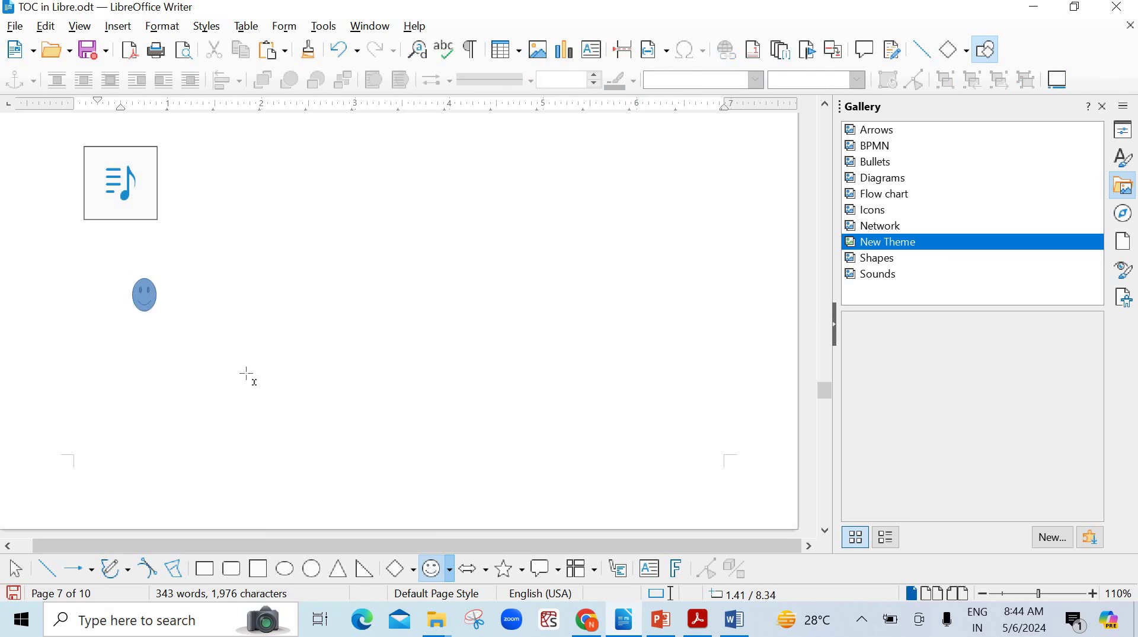
pyautogui.moveTo(247, 373); pyautogui.dragTo(261, 399)
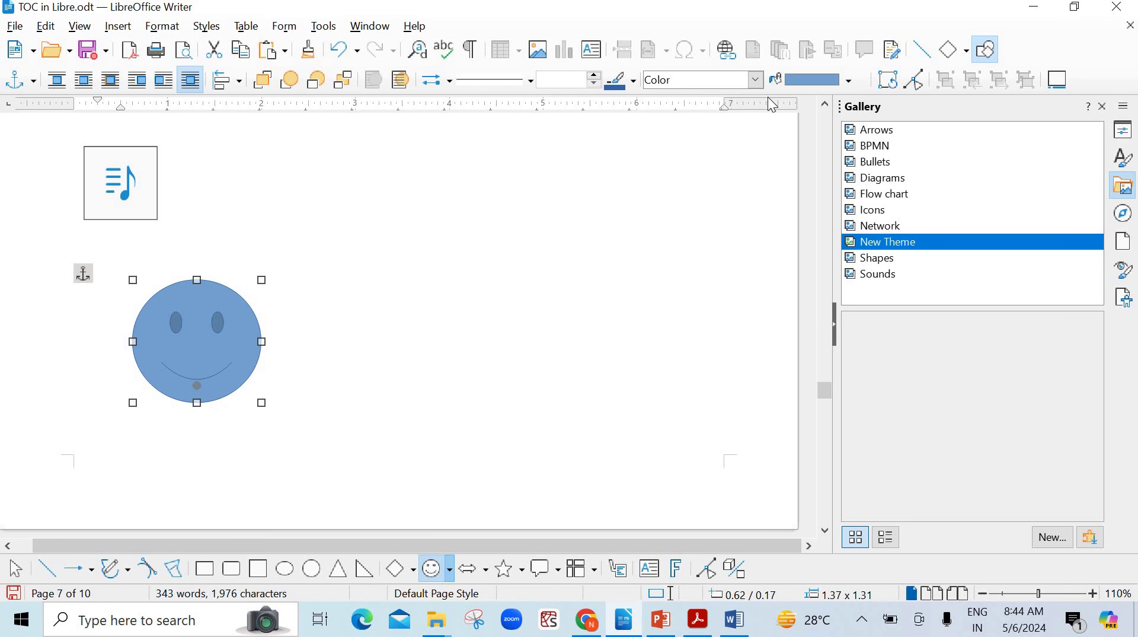
pyautogui.click(756, 81)
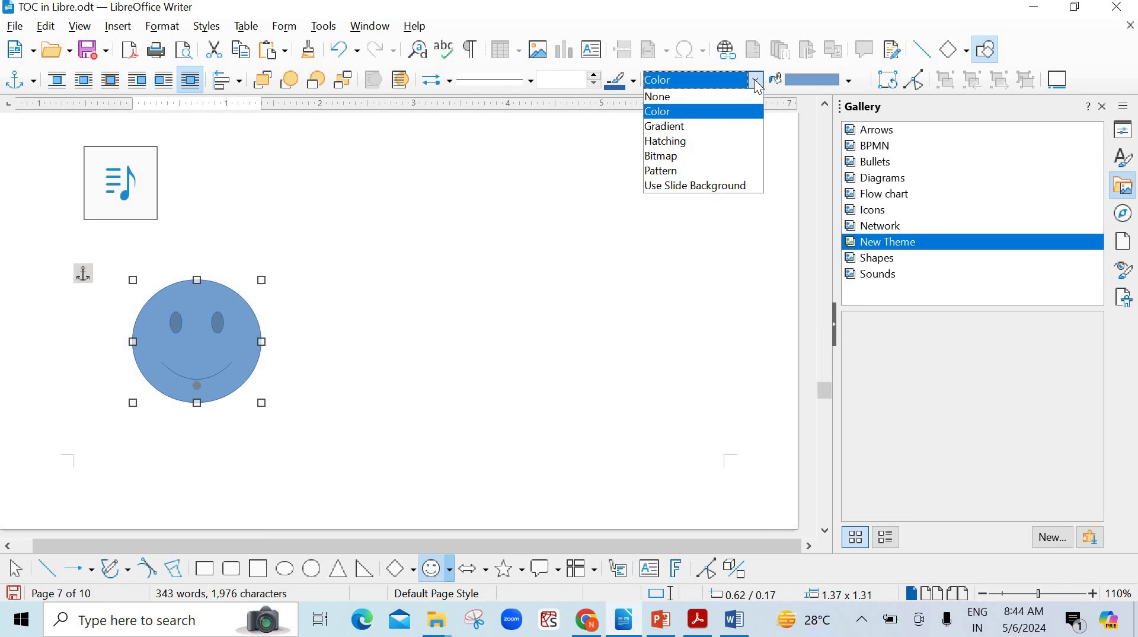
pyautogui.click(690, 156)
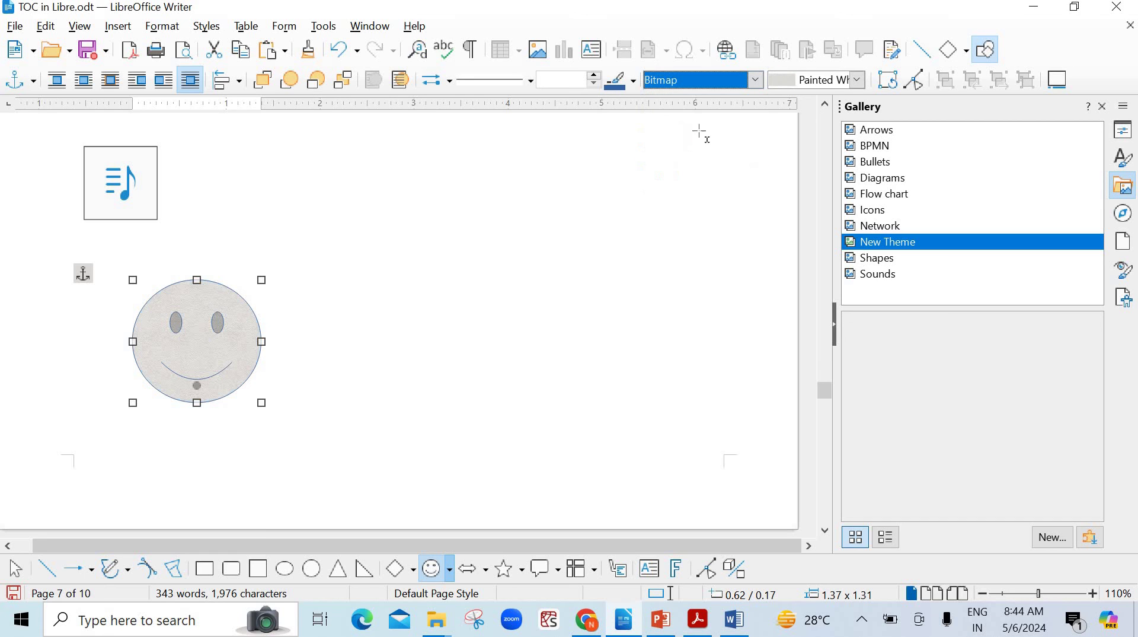
# Step: Change the smiley face's bitmap fill to Bathroom Tiles and add a second smiley about 0.69 × 0.69 farther right on the page
pyautogui.click(861, 80)
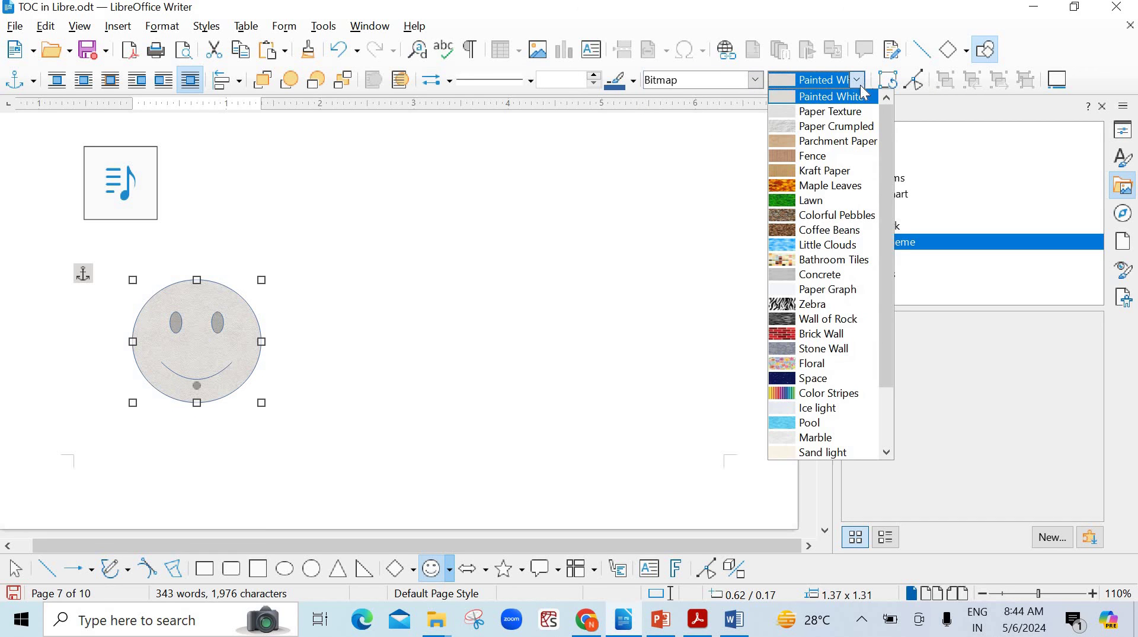
pyautogui.click(782, 261)
pyautogui.click(549, 274)
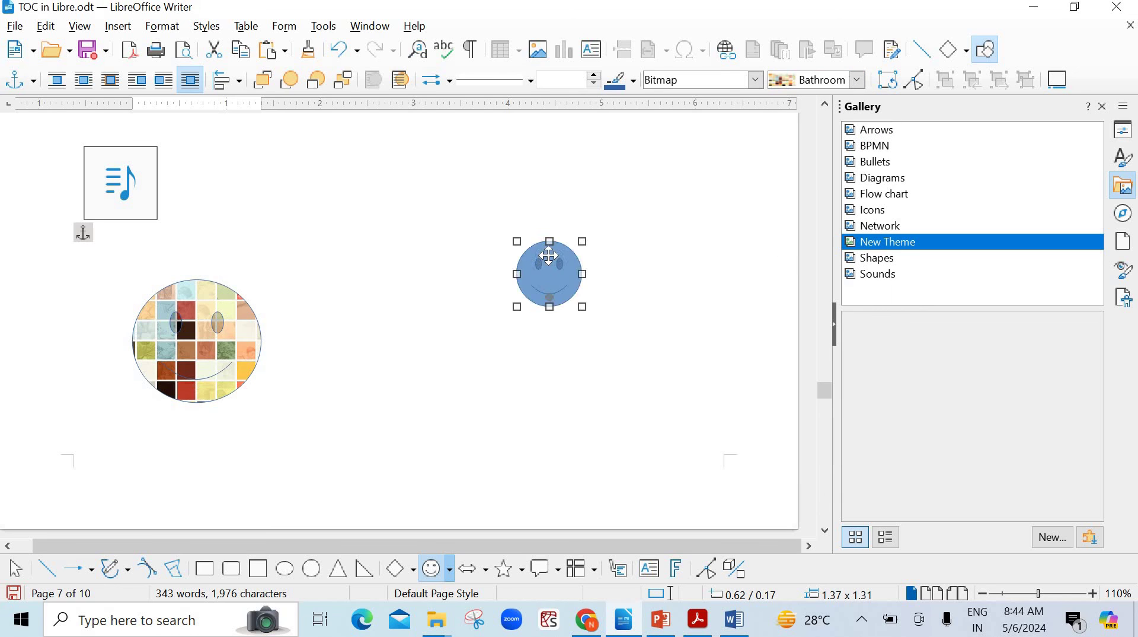
# Step: Give the second smiley a solid gold Color fill and enlarge it to about 1.26 × 1.12
pyautogui.click(748, 86)
pyautogui.click(729, 93)
pyautogui.click(756, 79)
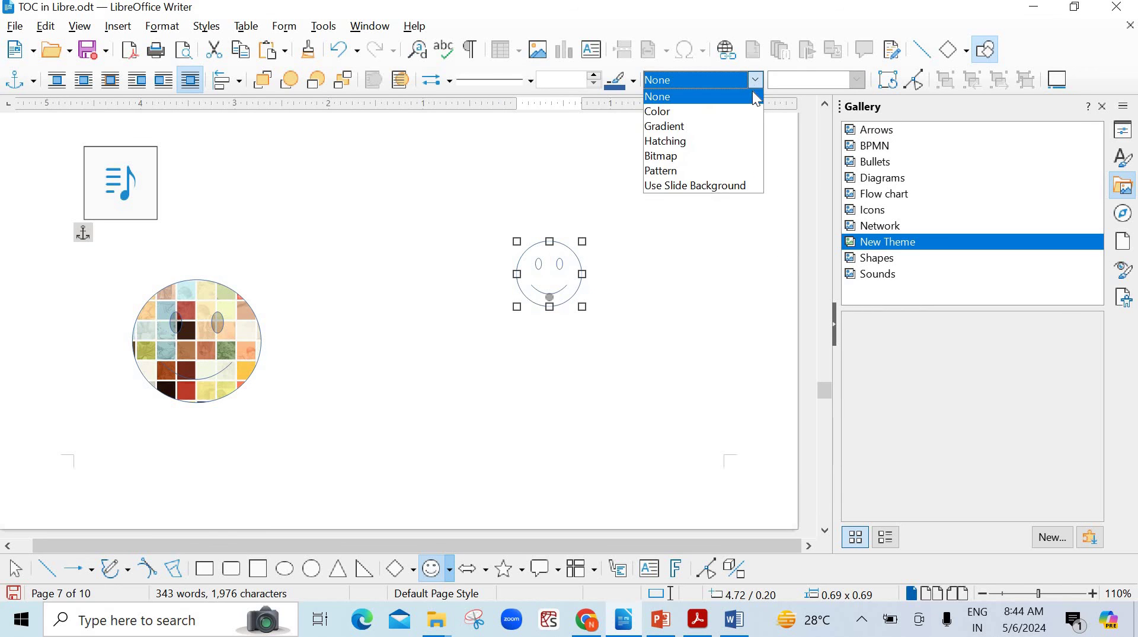
pyautogui.click(724, 112)
pyautogui.click(848, 81)
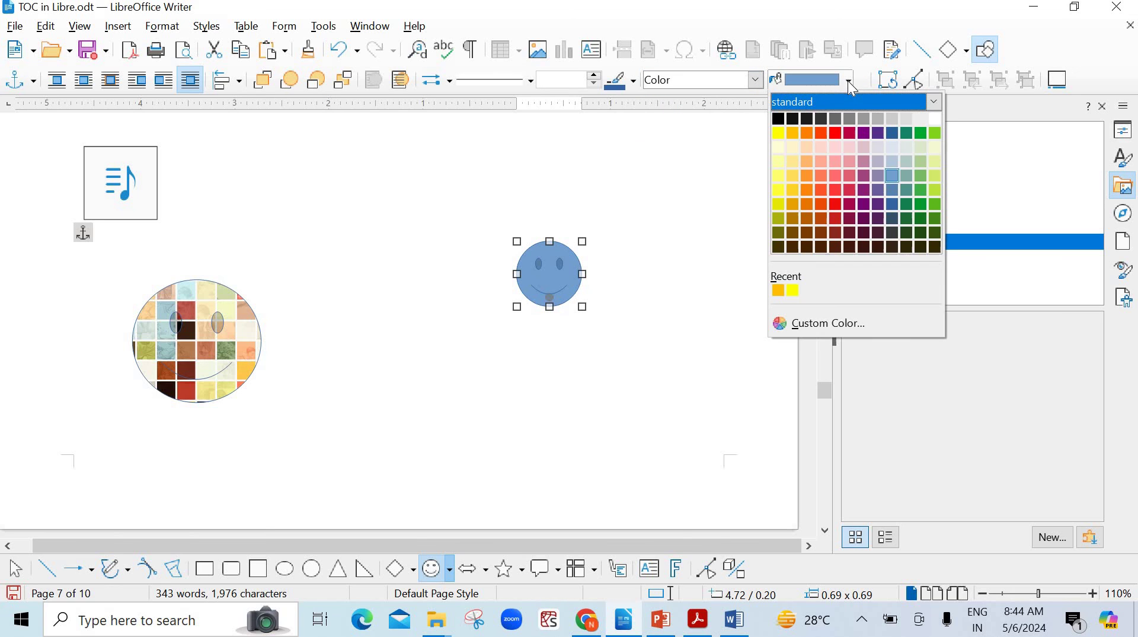
pyautogui.click(797, 133)
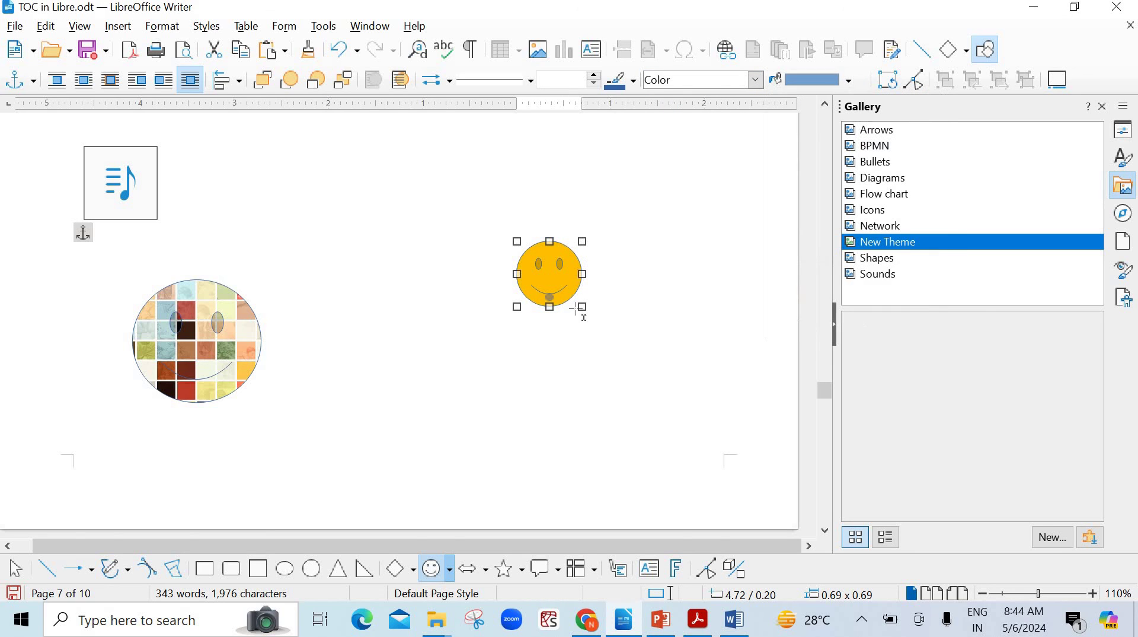
pyautogui.moveTo(585, 311); pyautogui.dragTo(630, 354)
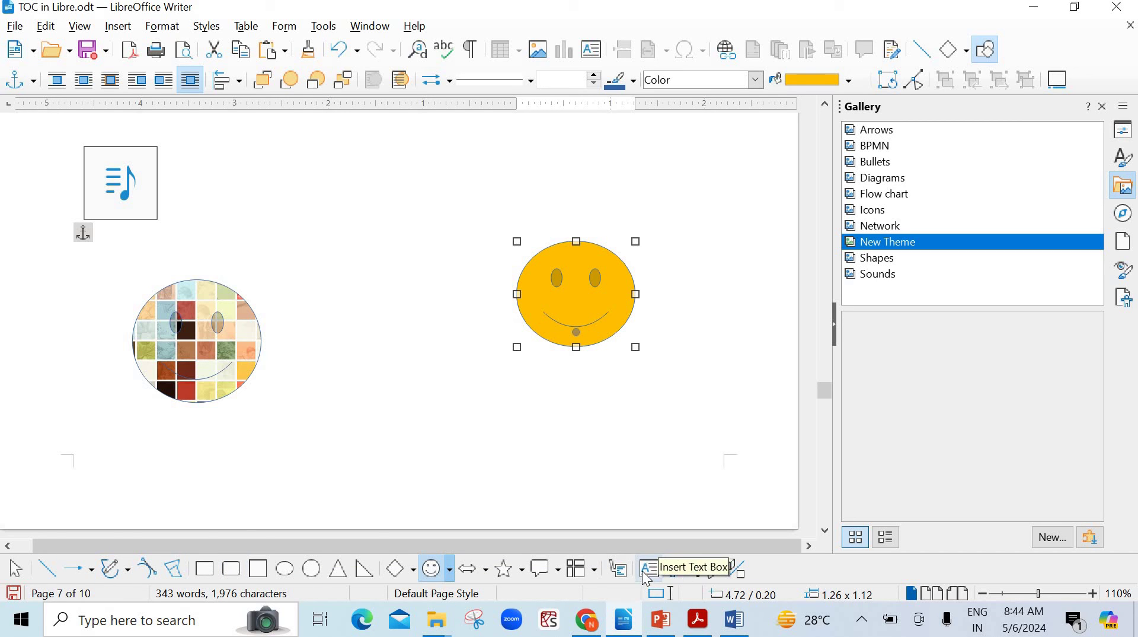
# Step: Add a third smiley about 0.69 × 0.69 between the first two and two internal storage flowchart shapes, one below and one beside the gold smiley
pyautogui.click(383, 385)
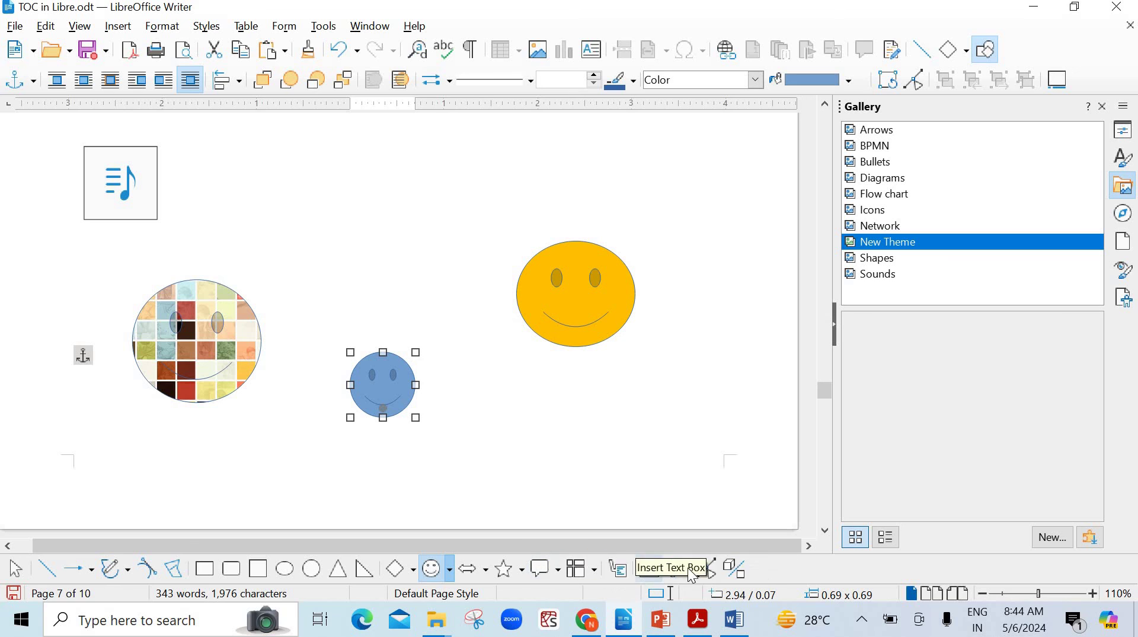
pyautogui.click(578, 572)
pyautogui.moveTo(532, 398); pyautogui.dragTo(643, 480)
pyautogui.click(743, 347)
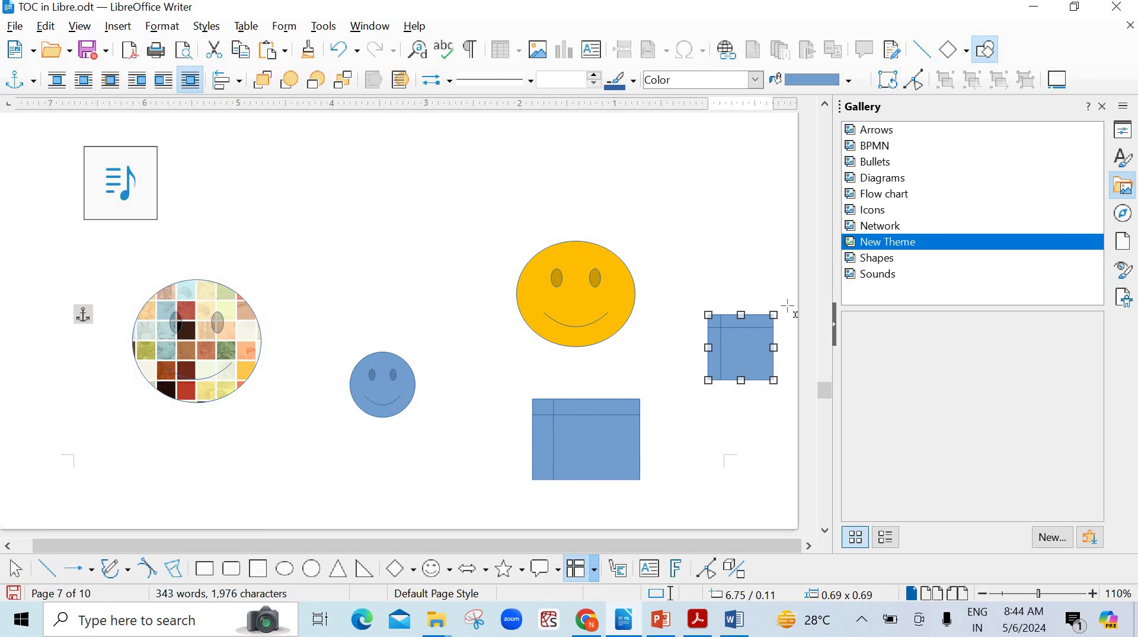
pyautogui.scroll(10, 389, 147)
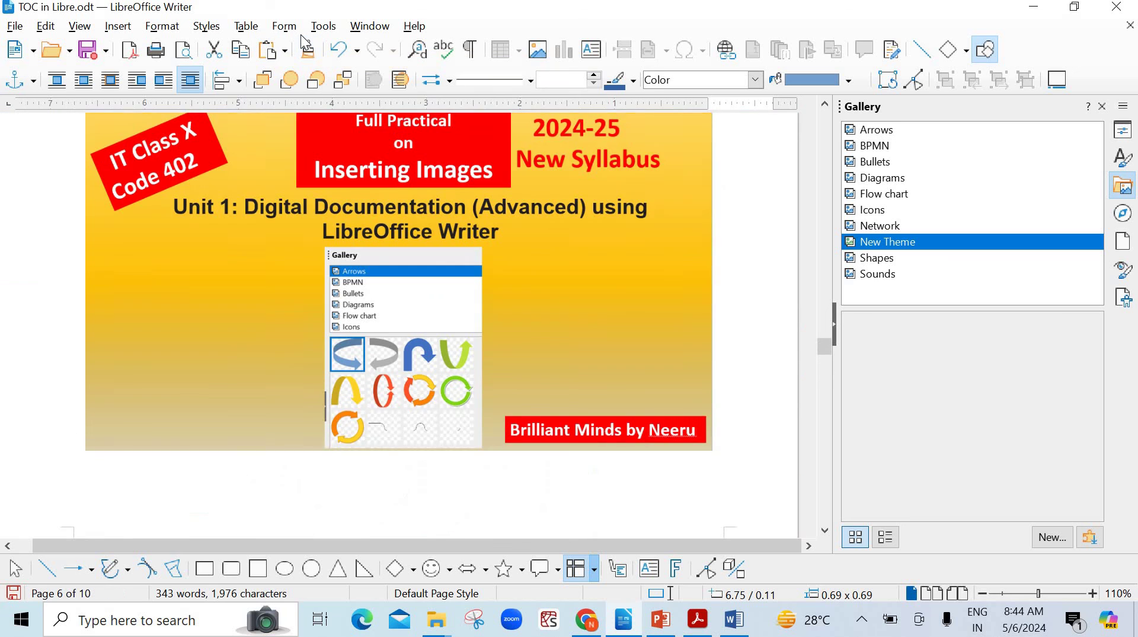